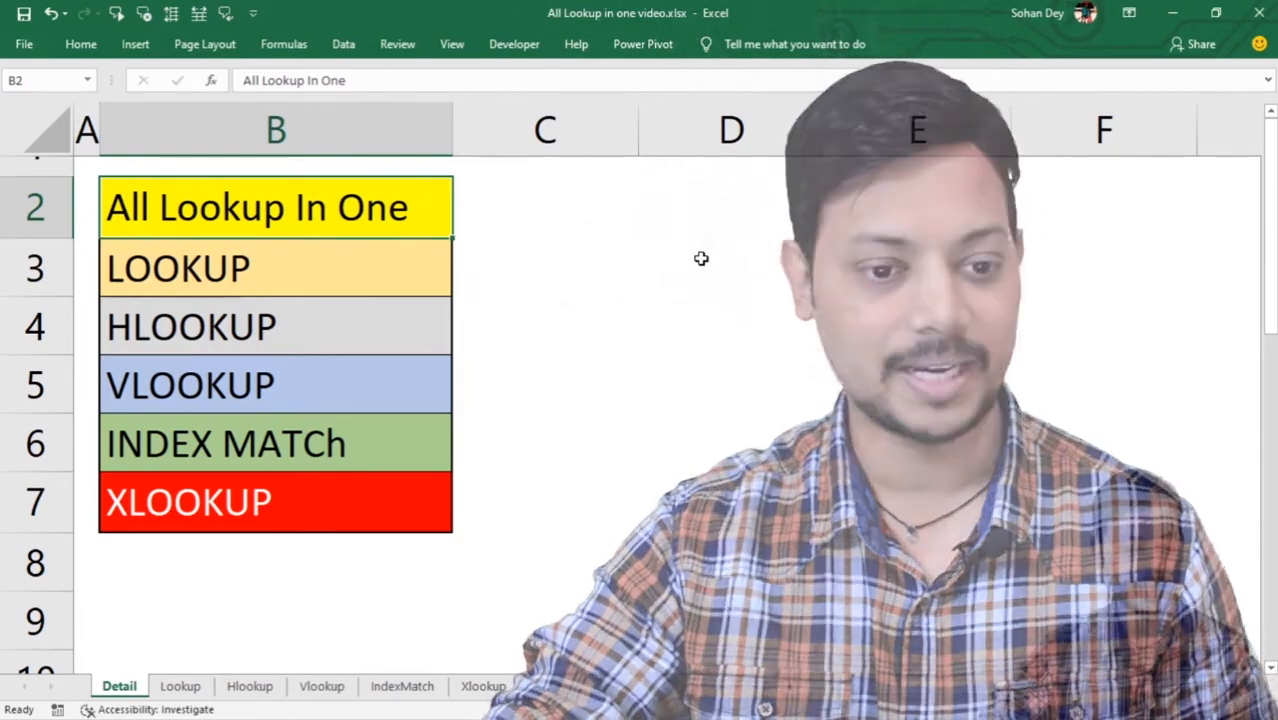
# Step: Go through the lookup functions listed in B3:B7 of the Detail sheet
pyautogui.click(335, 273)
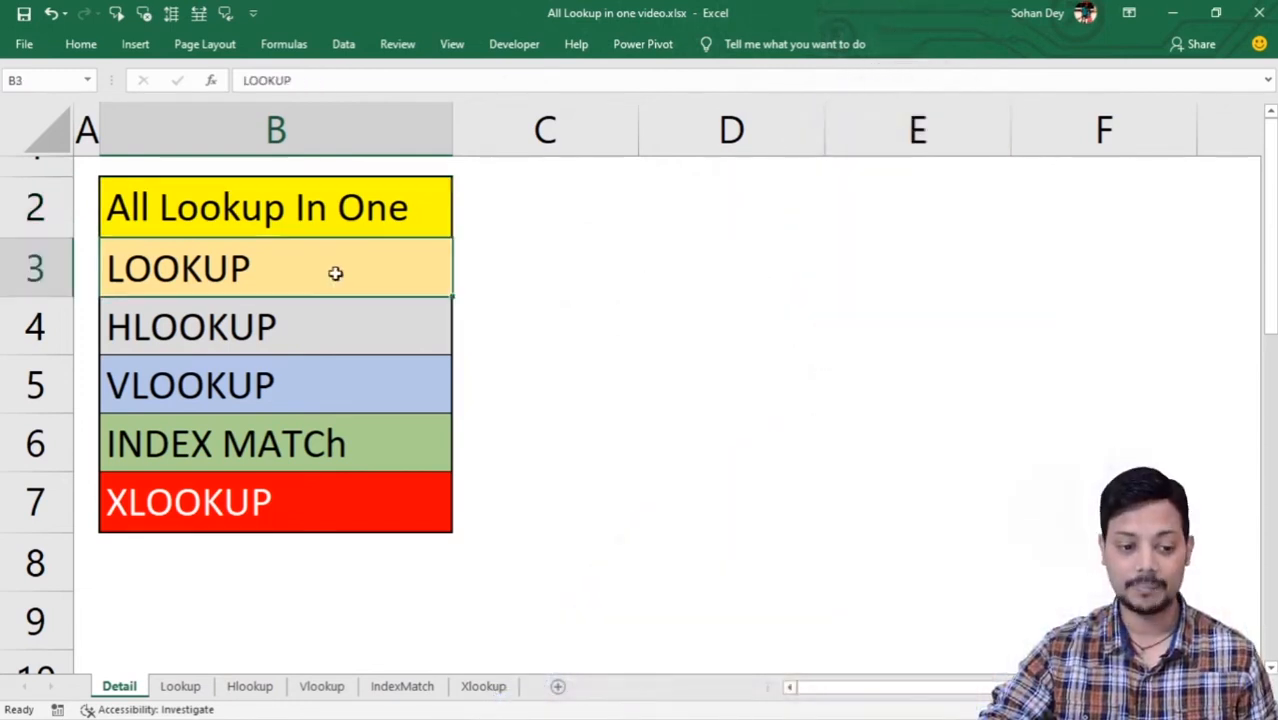
pyautogui.click(313, 329)
pyautogui.click(302, 378)
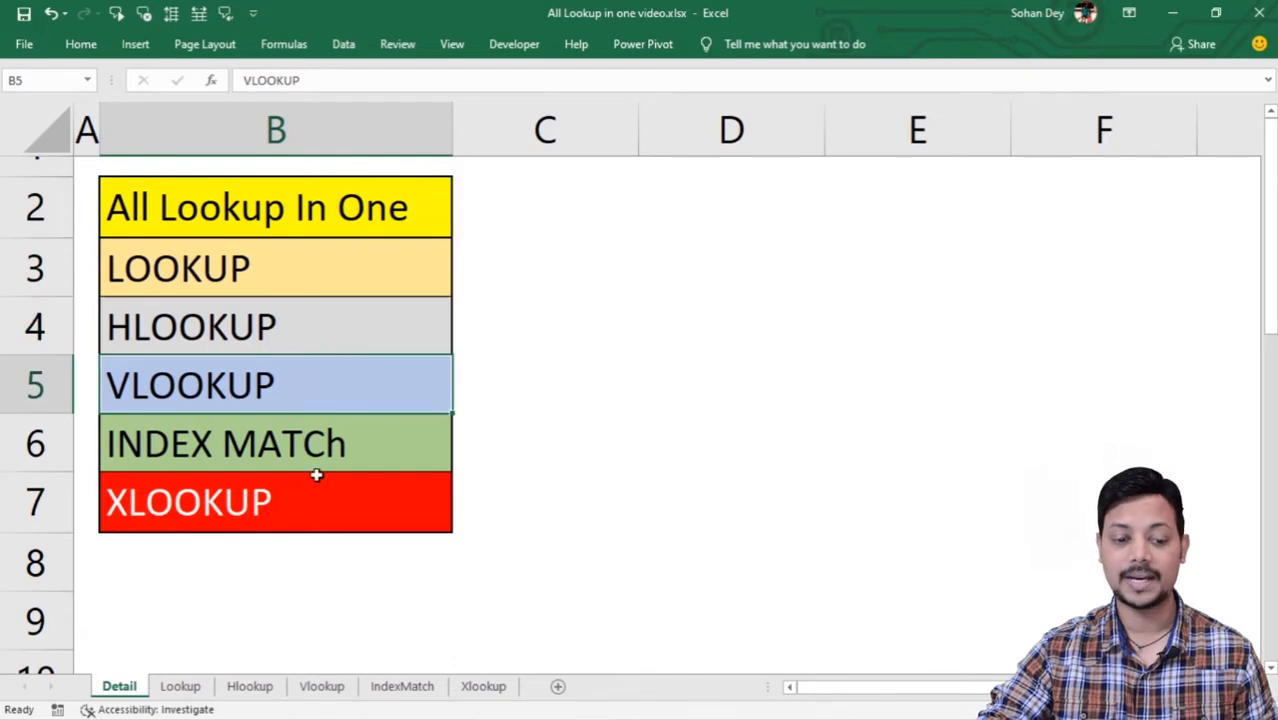
pyautogui.click(310, 447)
pyautogui.click(285, 505)
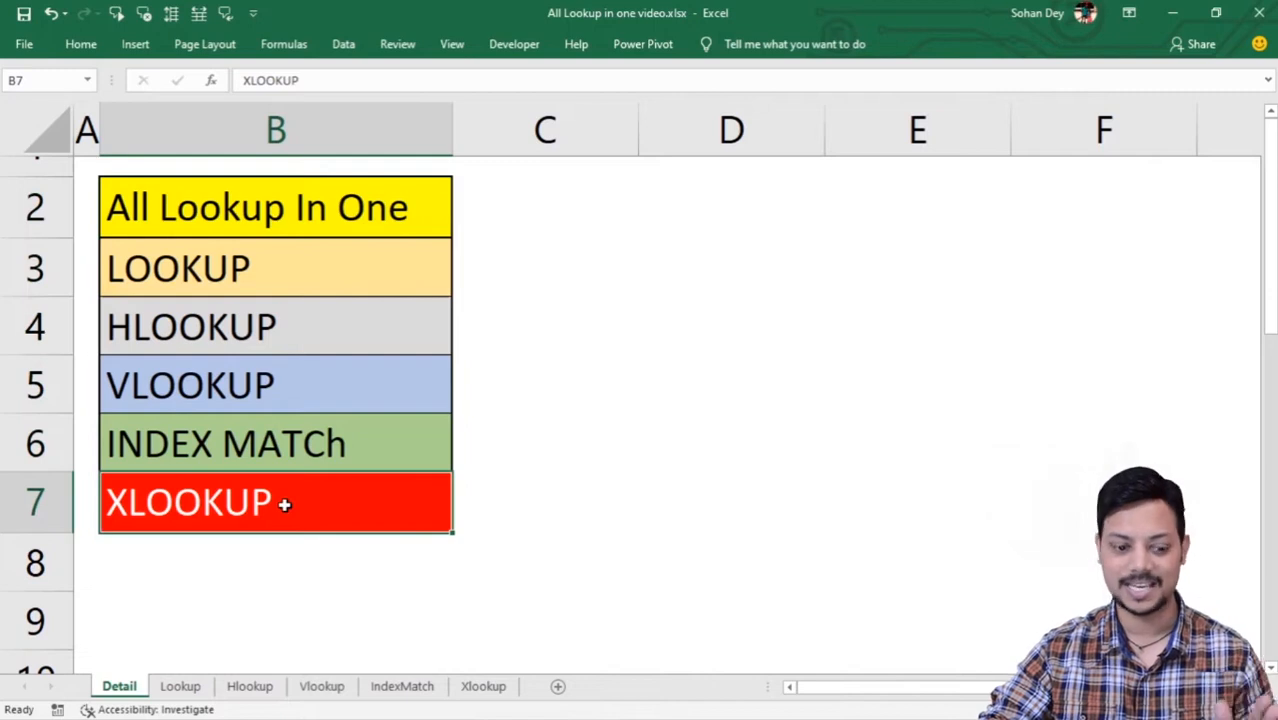
pyautogui.click(256, 278)
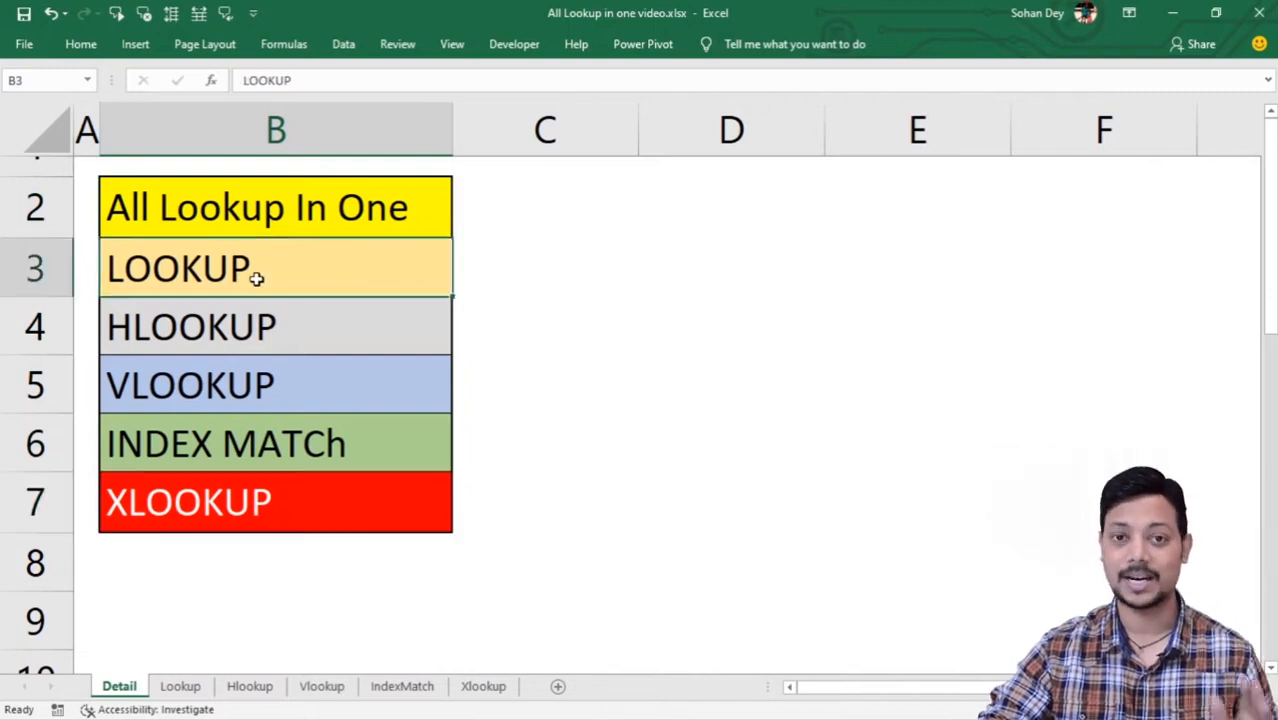
# Step: On the Lookup sheet, enter =LOOKUP(H3,B:B,E:E) in the Value cell H5 to return the March figure
pyautogui.click(180, 686)
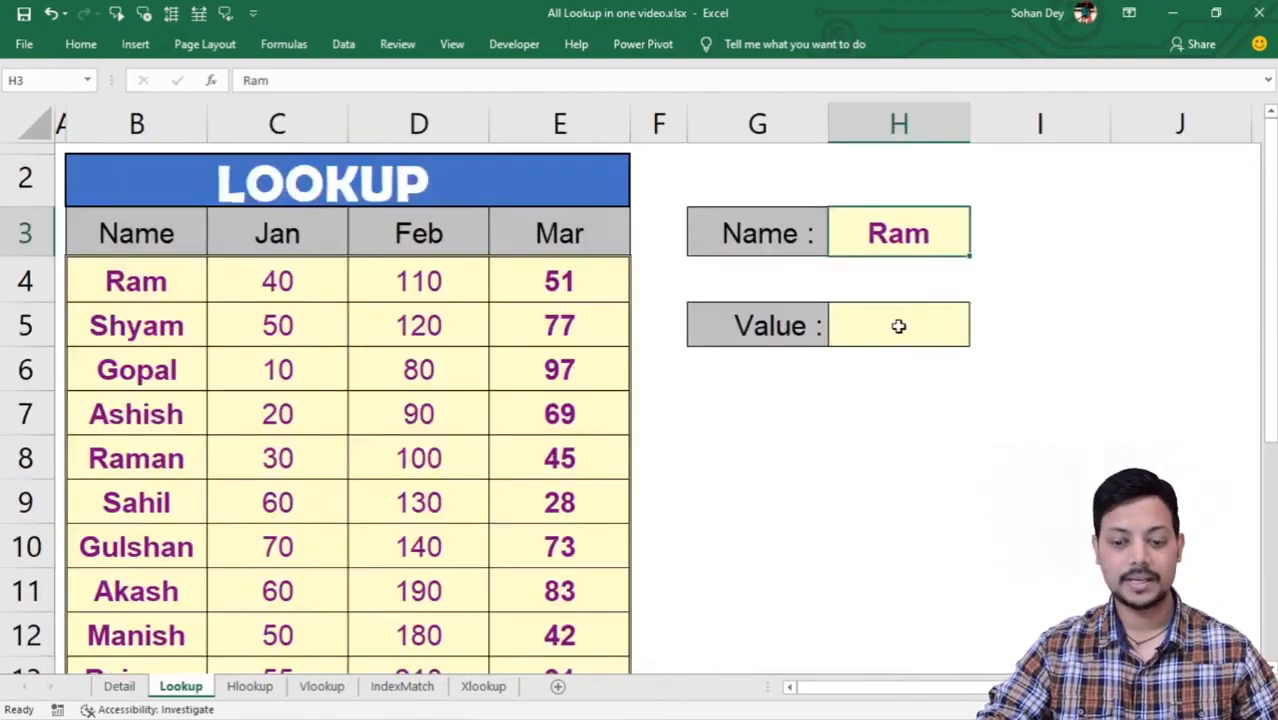
pyautogui.click(899, 326)
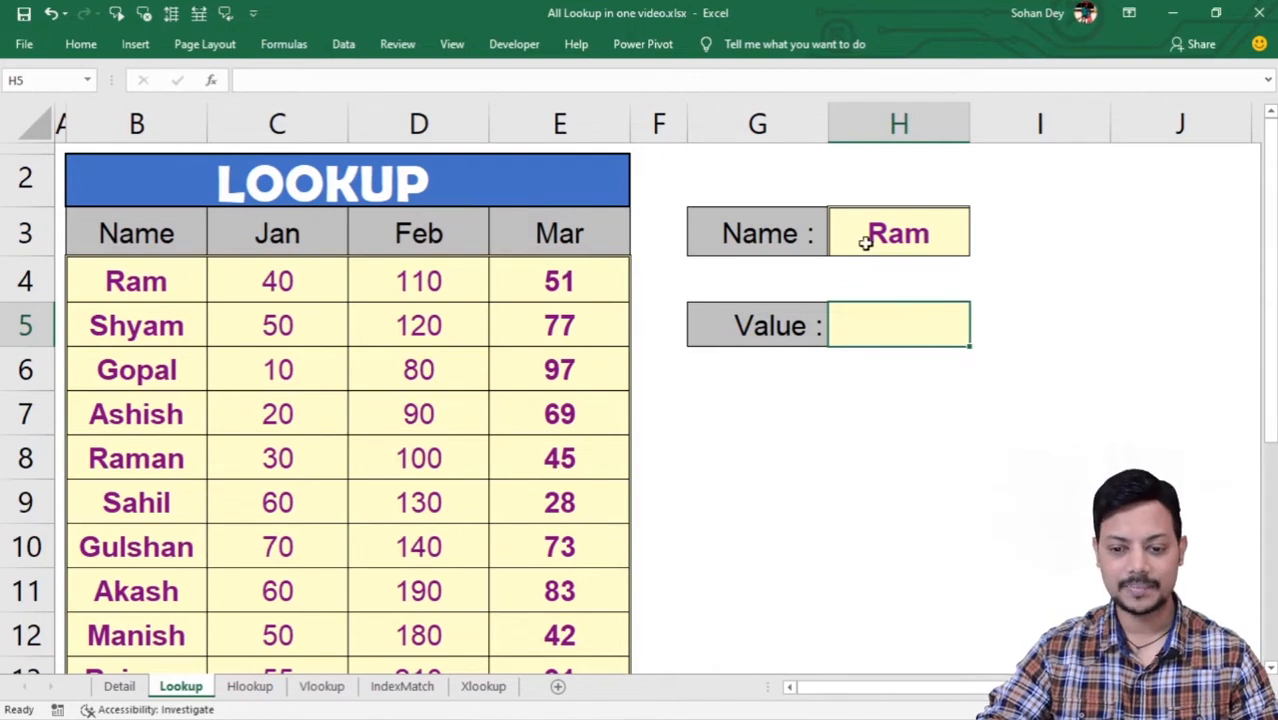
pyautogui.write('=')
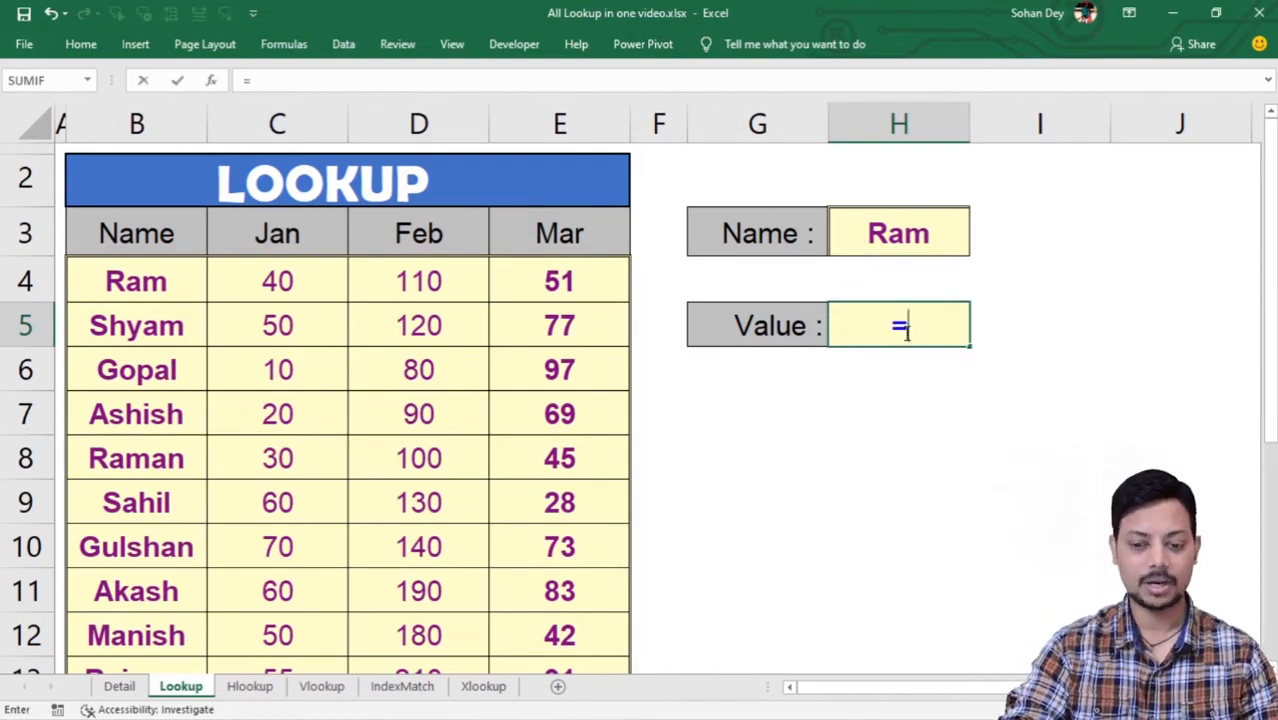
pyautogui.write('lo')
pyautogui.press('Tab')
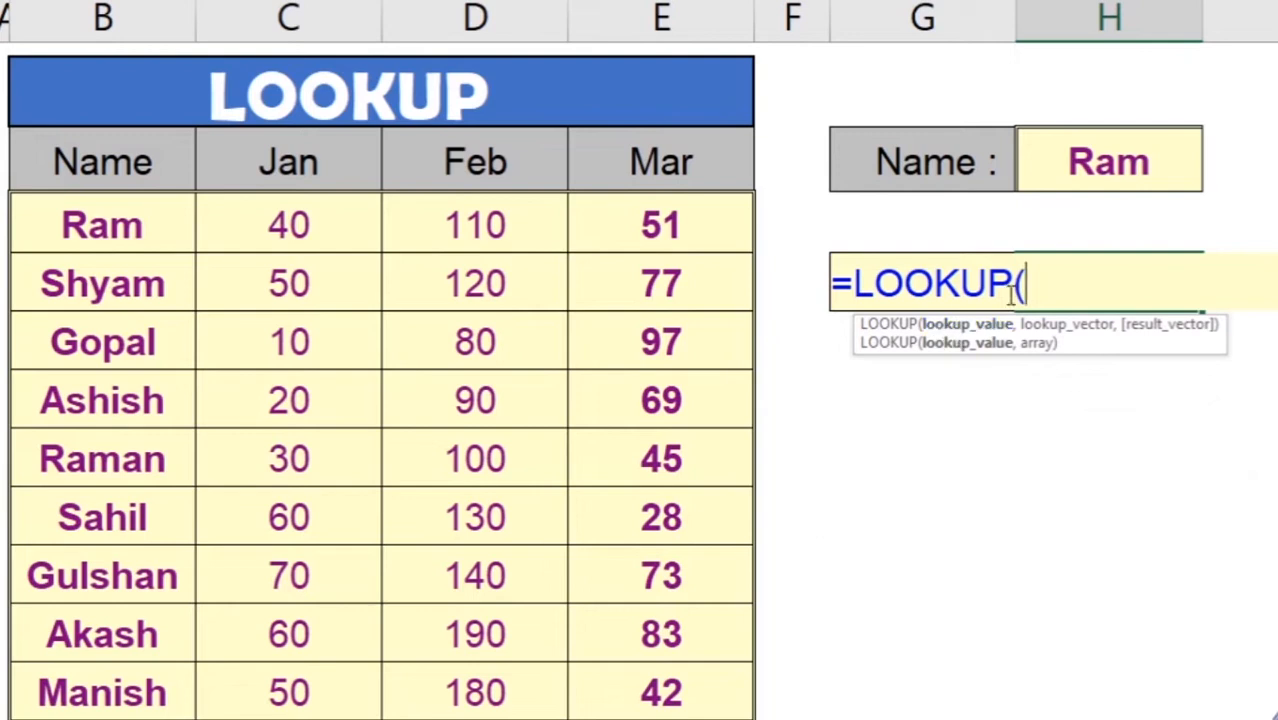
pyautogui.click(1104, 163)
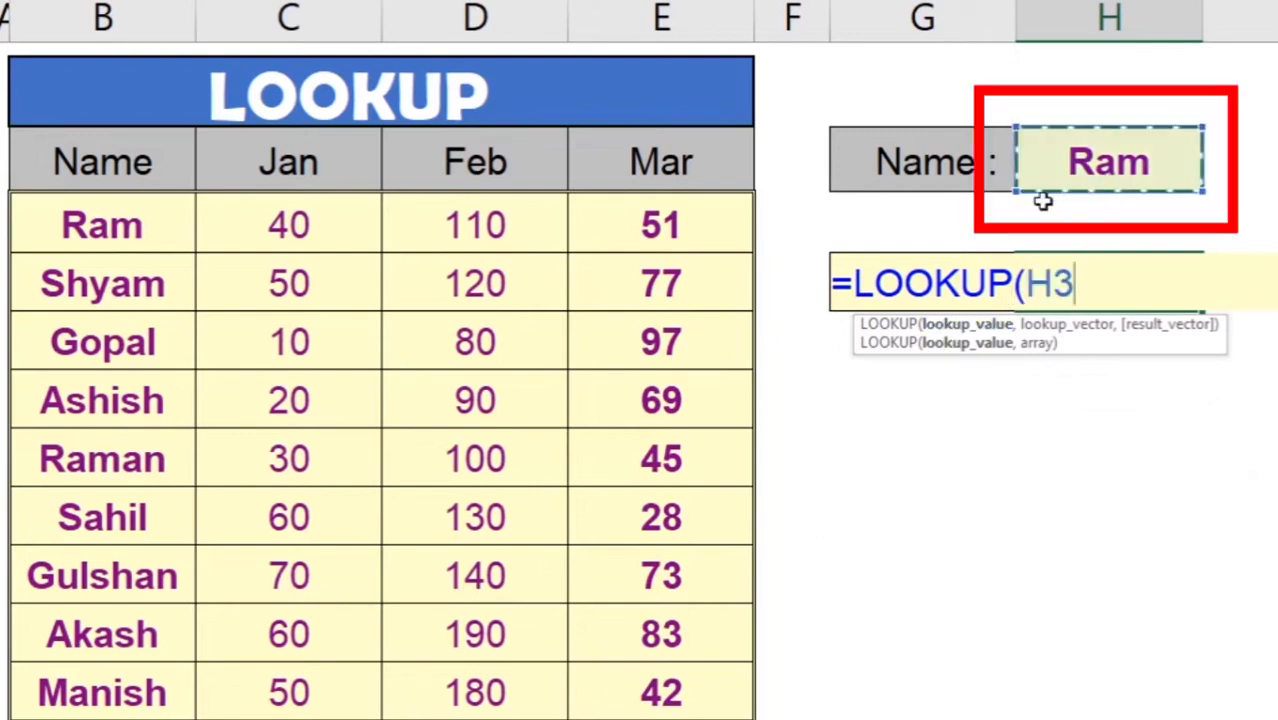
pyautogui.write(',')
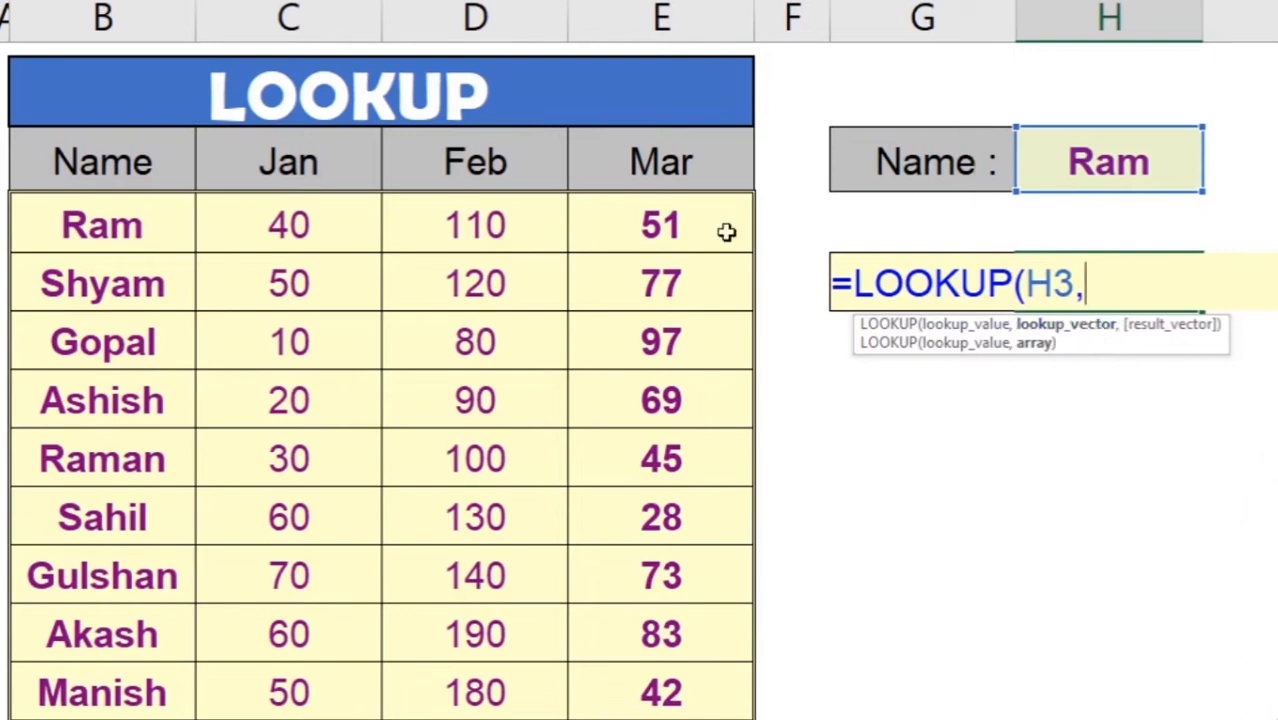
pyautogui.click(108, 18)
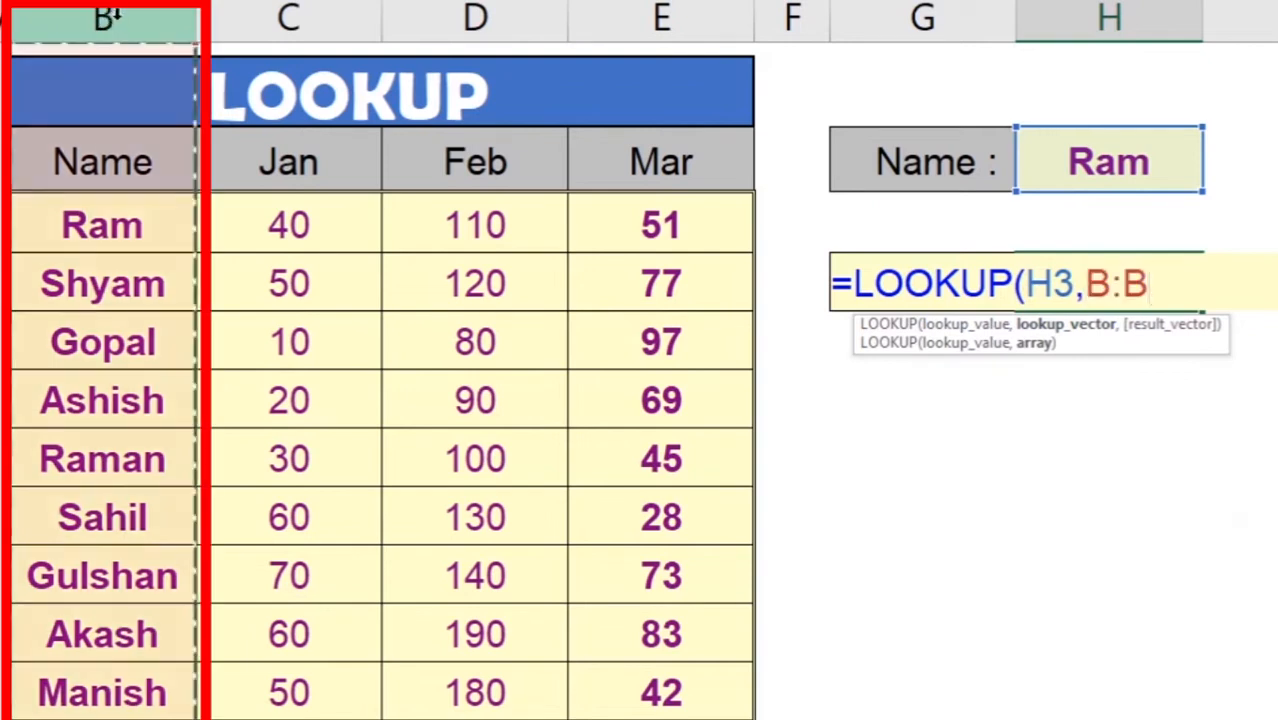
pyautogui.write(',')
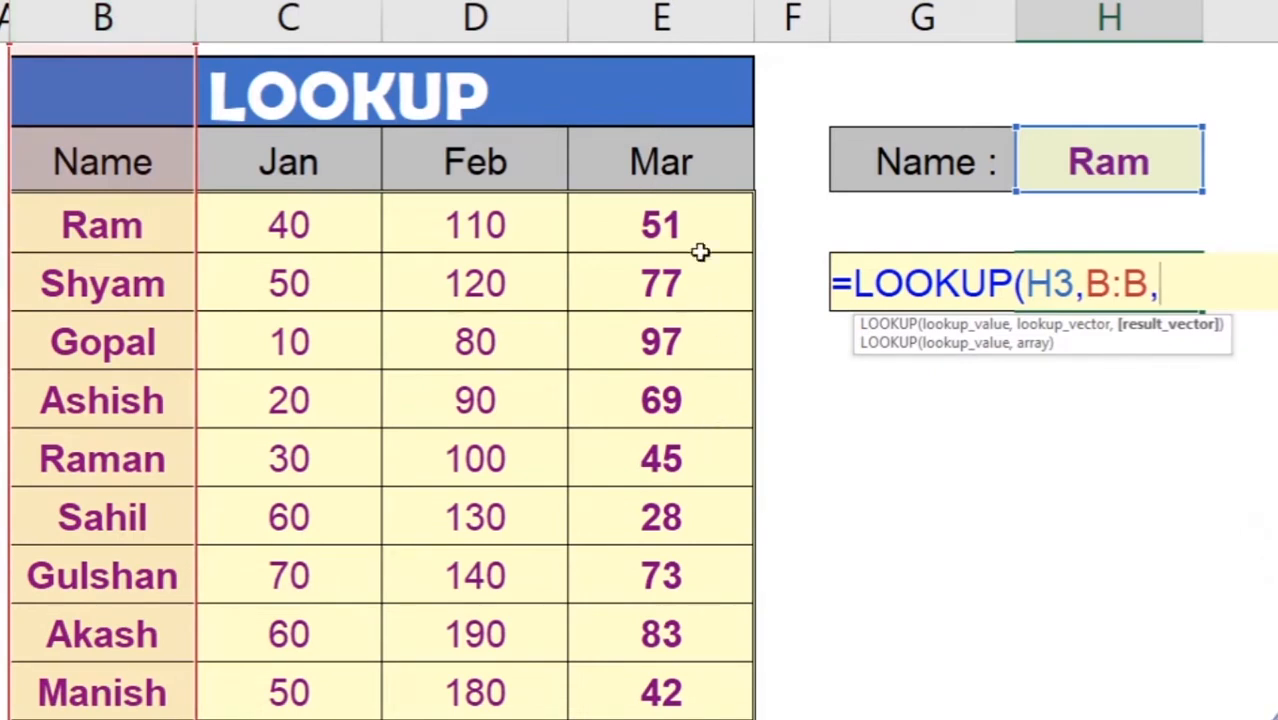
pyautogui.click(681, 10)
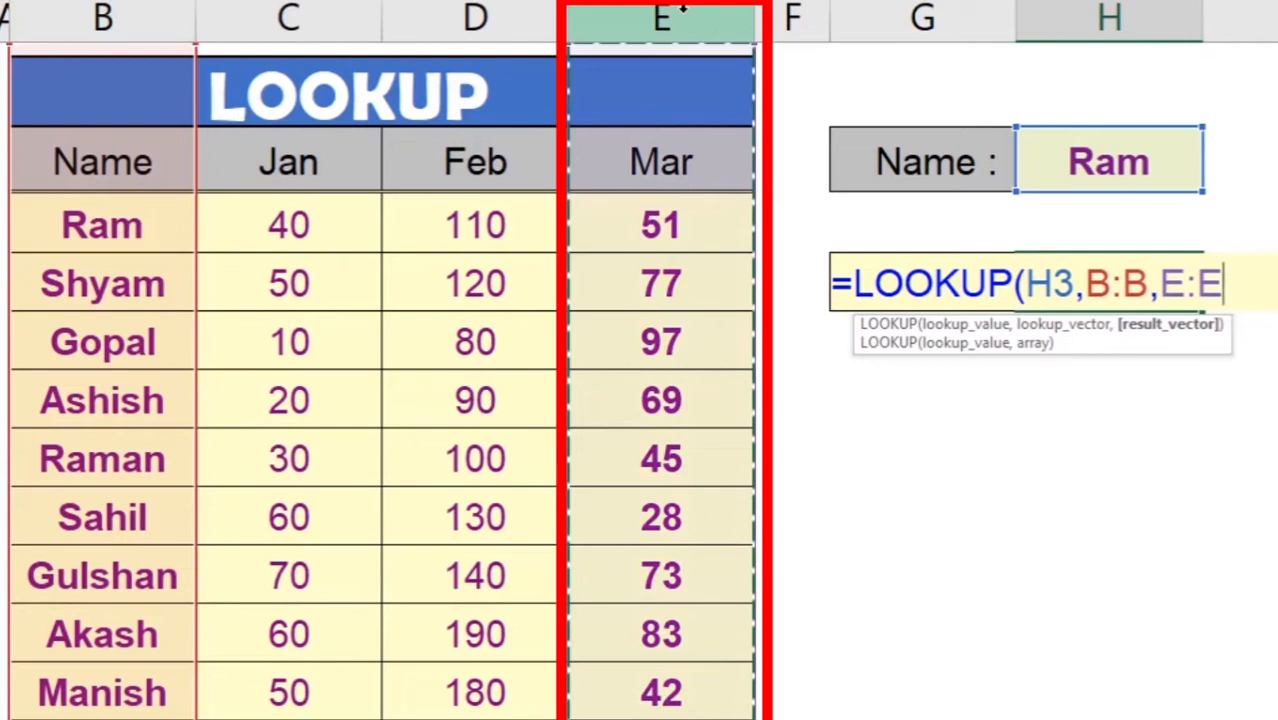
pyautogui.write(')')
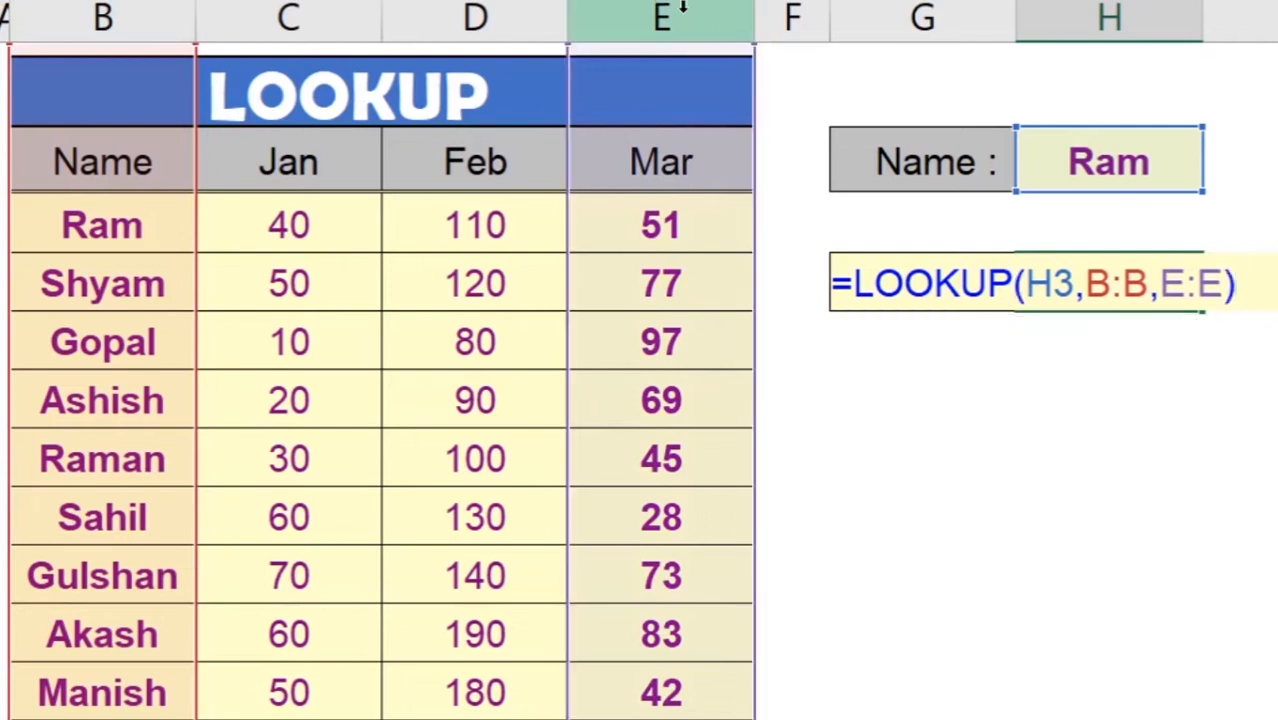
pyautogui.press('Return')
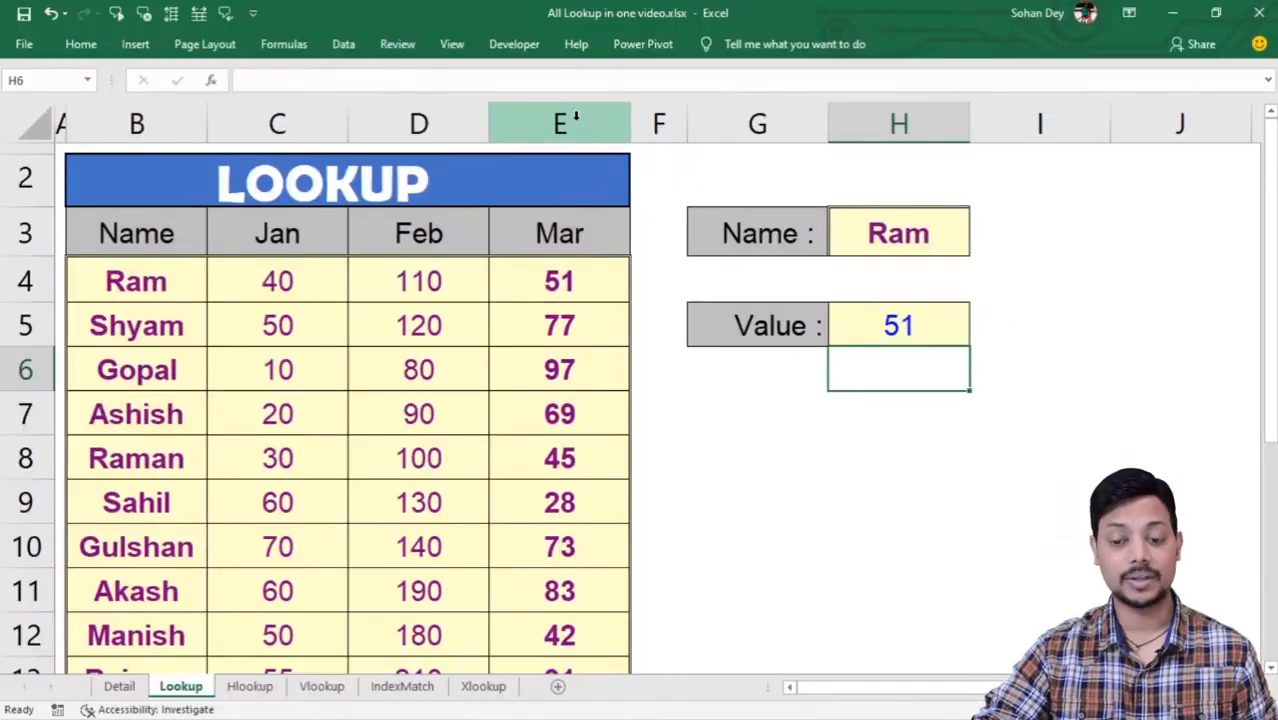
# Step: Replace the formula in H5 with the array form =LOOKUP(H3,B:D) to return the February figure
pyautogui.click(884, 338)
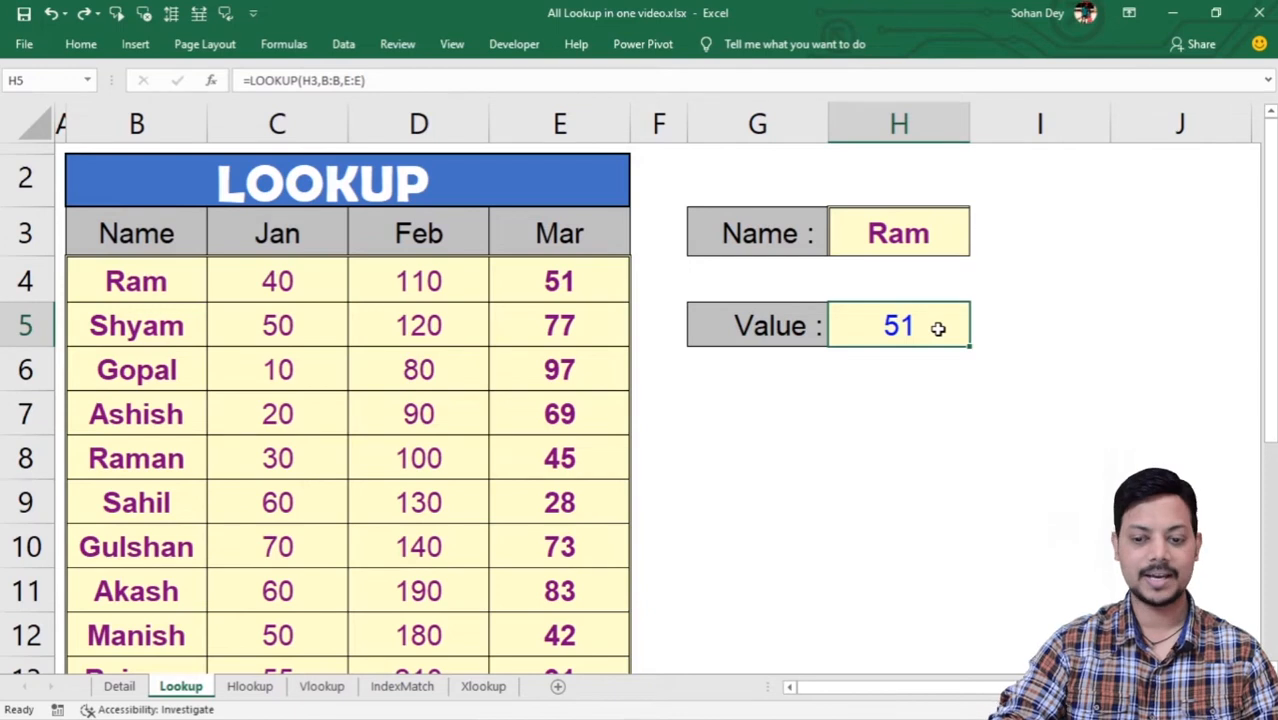
pyautogui.write('=')
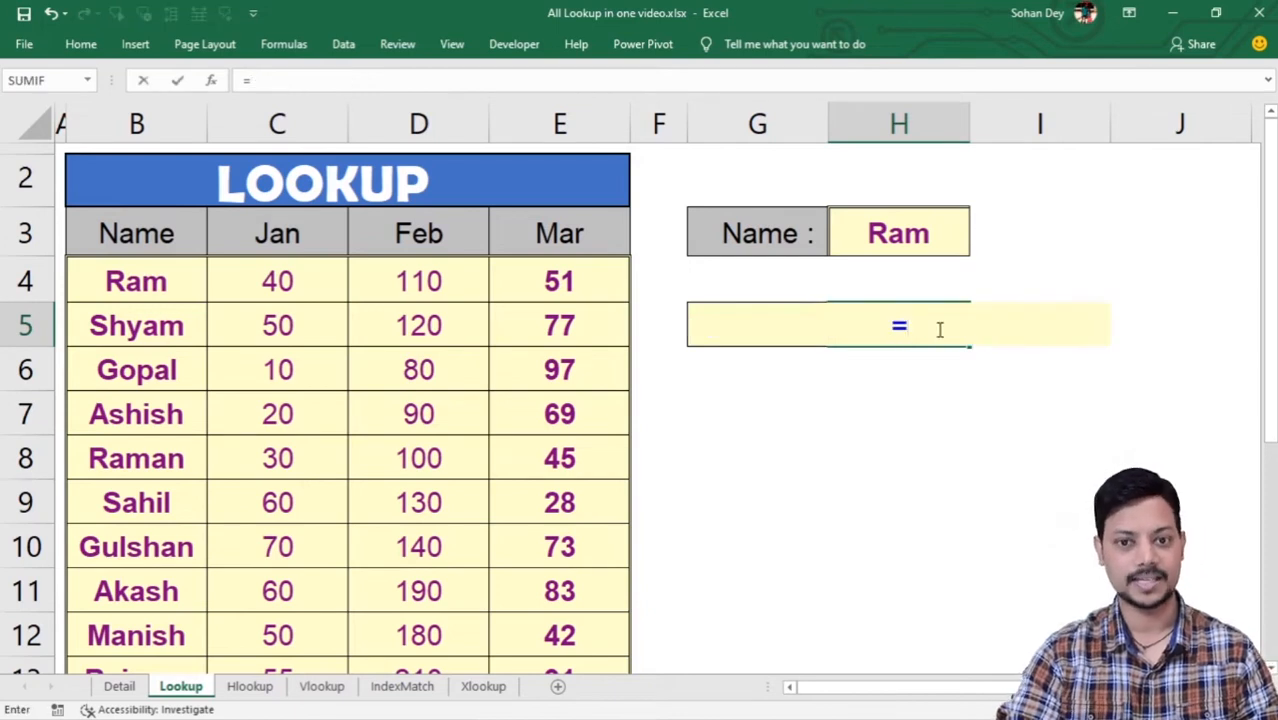
pyautogui.write('lookup')
pyautogui.press('Tab')
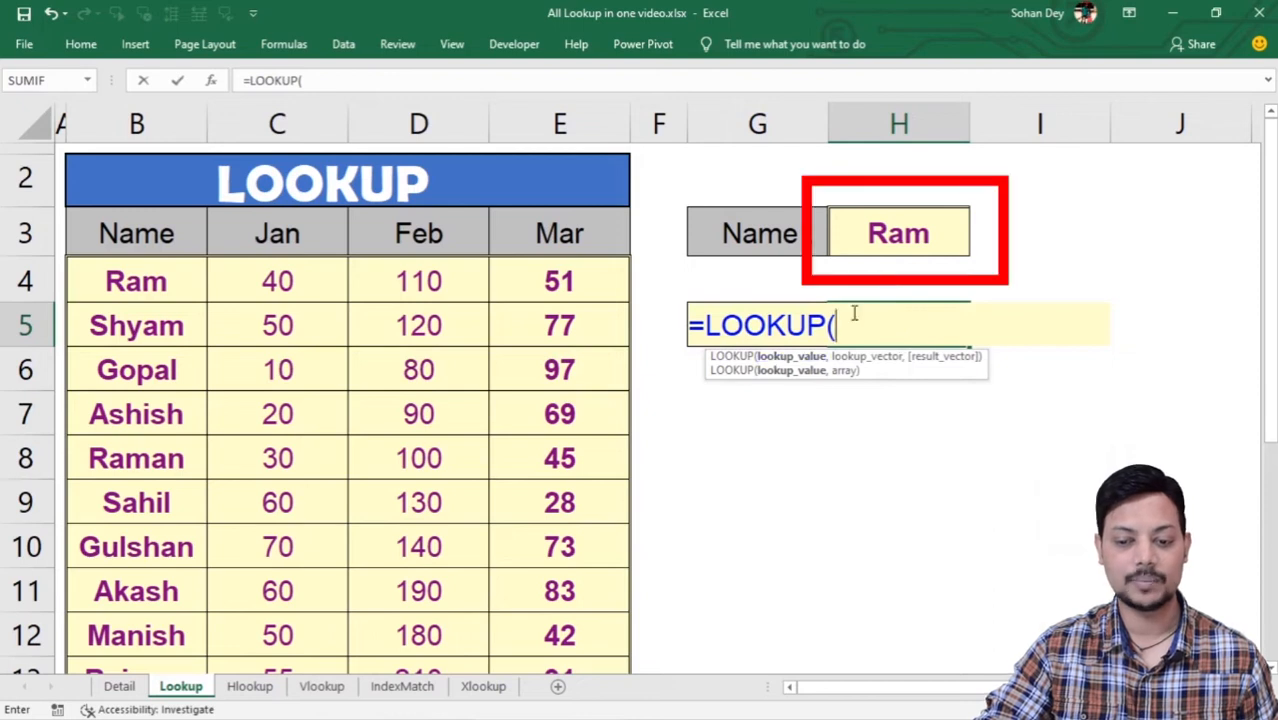
pyautogui.click(902, 237)
pyautogui.write(',')
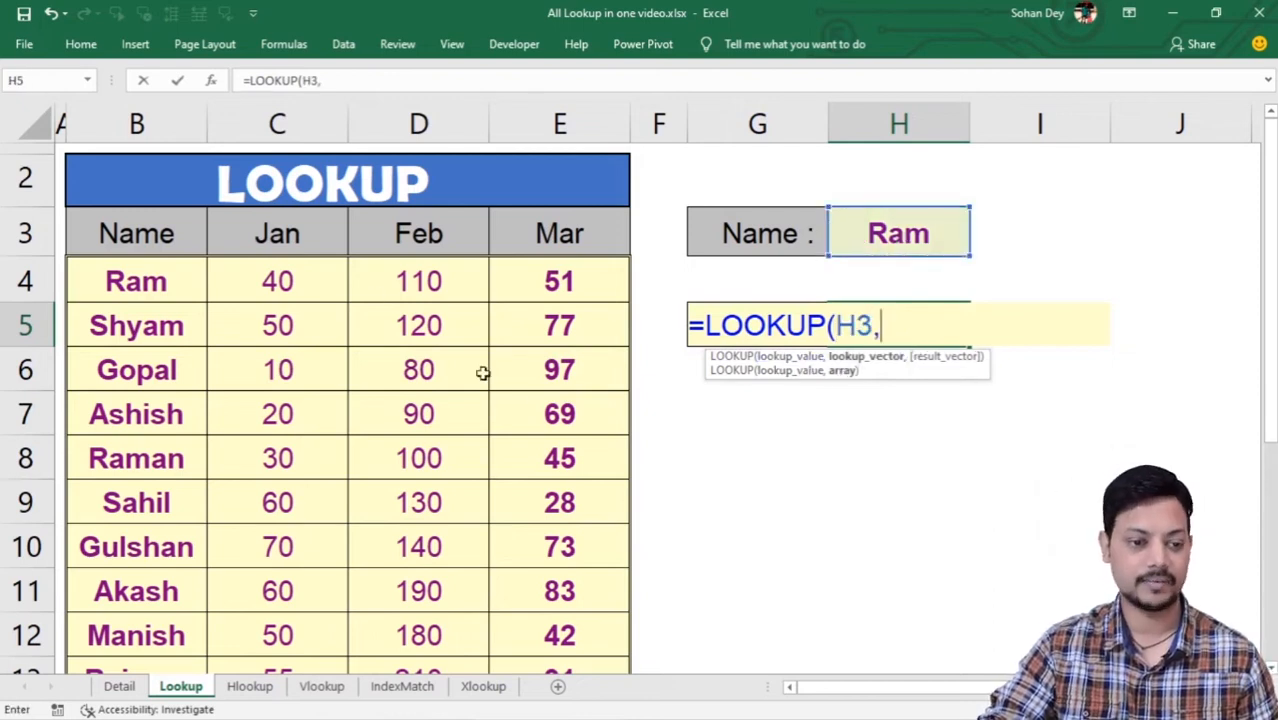
pyautogui.click(138, 123)
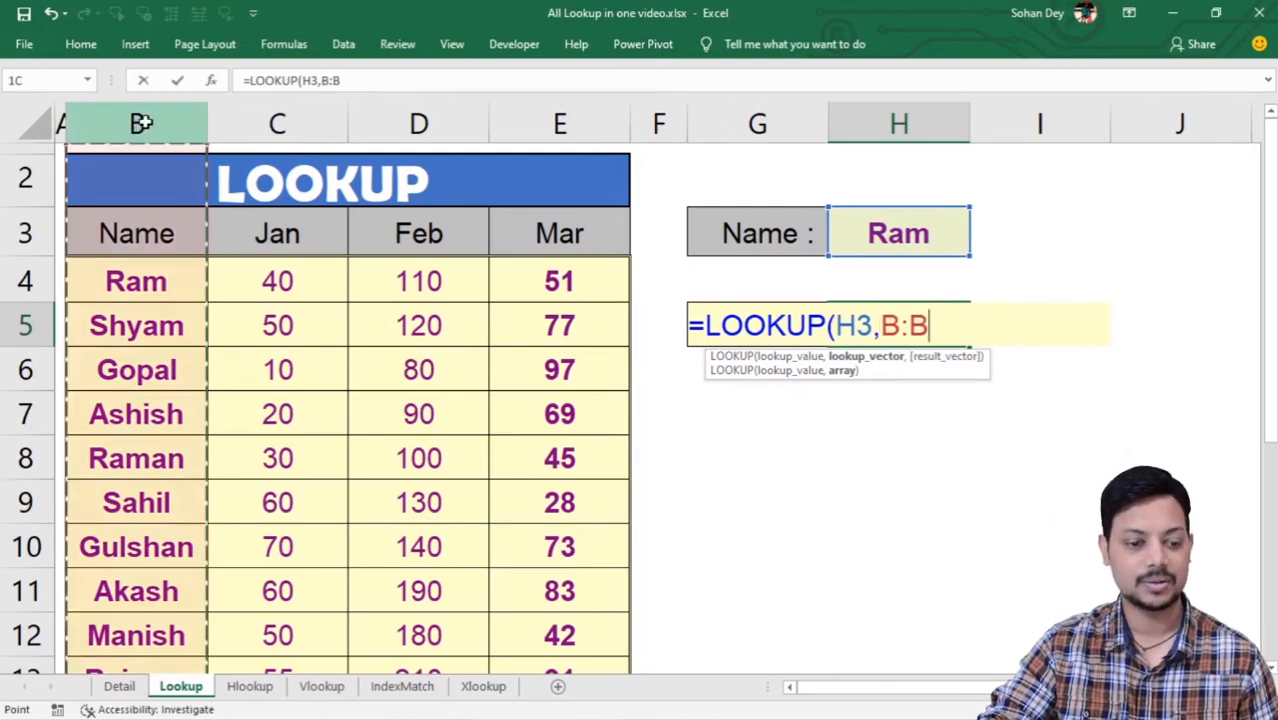
pyautogui.moveTo(141, 122); pyautogui.dragTo(456, 137)
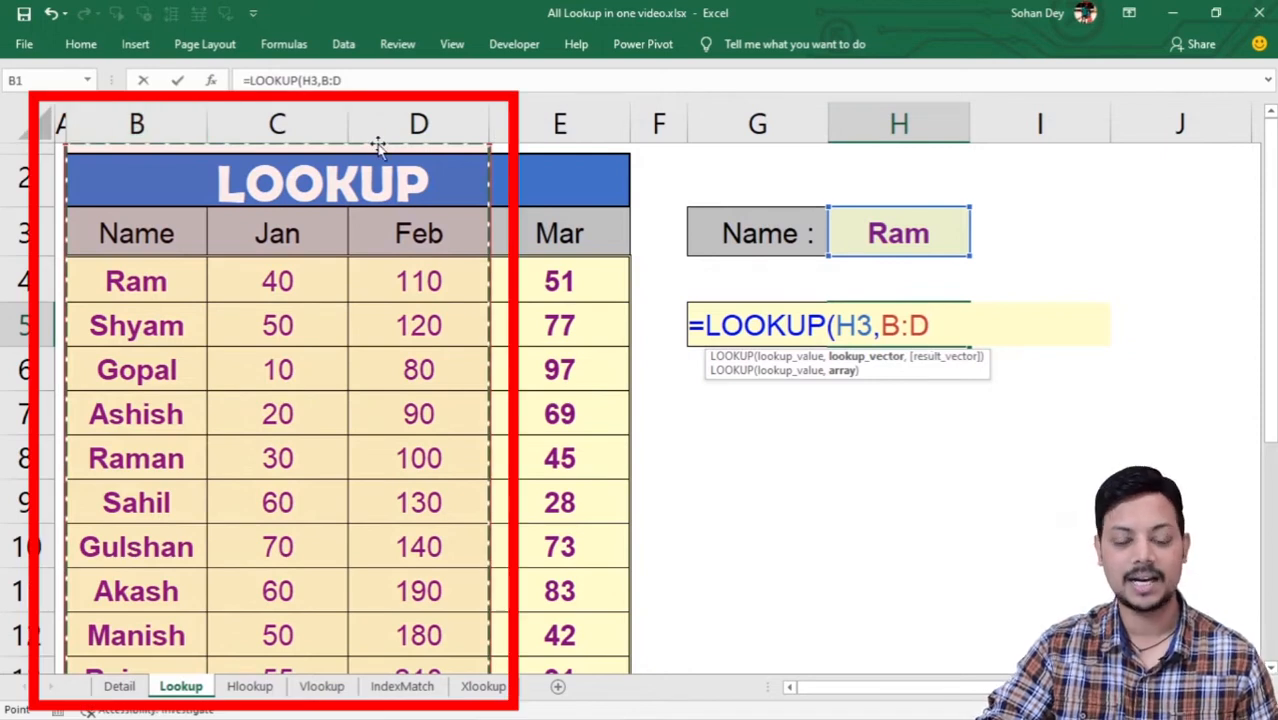
pyautogui.write(')')
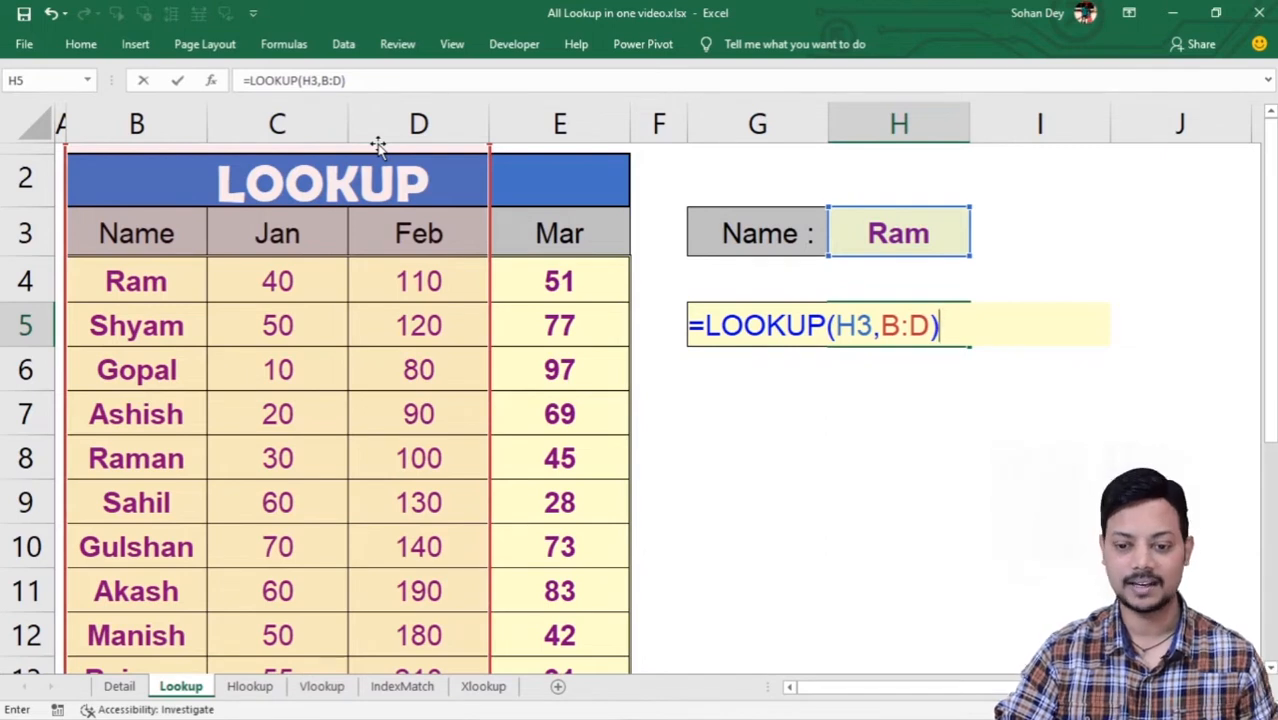
pyautogui.press('Return')
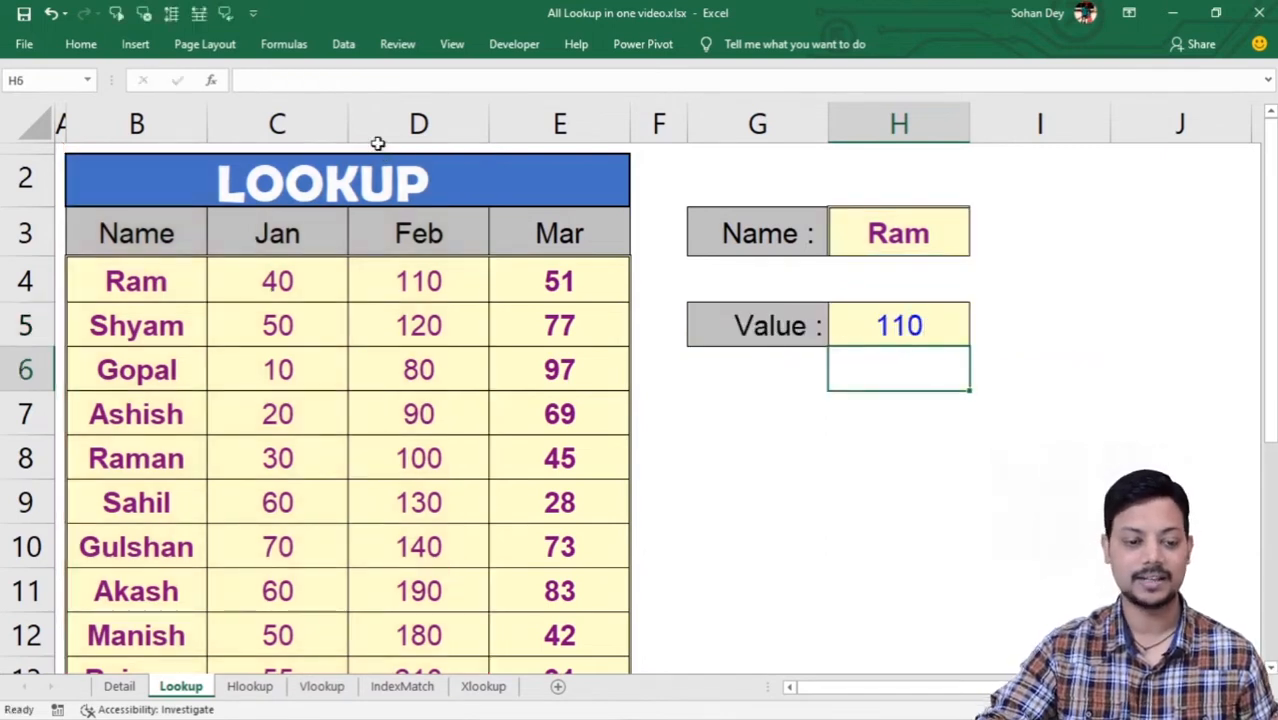
# Step: Compare the formula result in H5 with the name in B4 and its February figure in D4
pyautogui.click(163, 284)
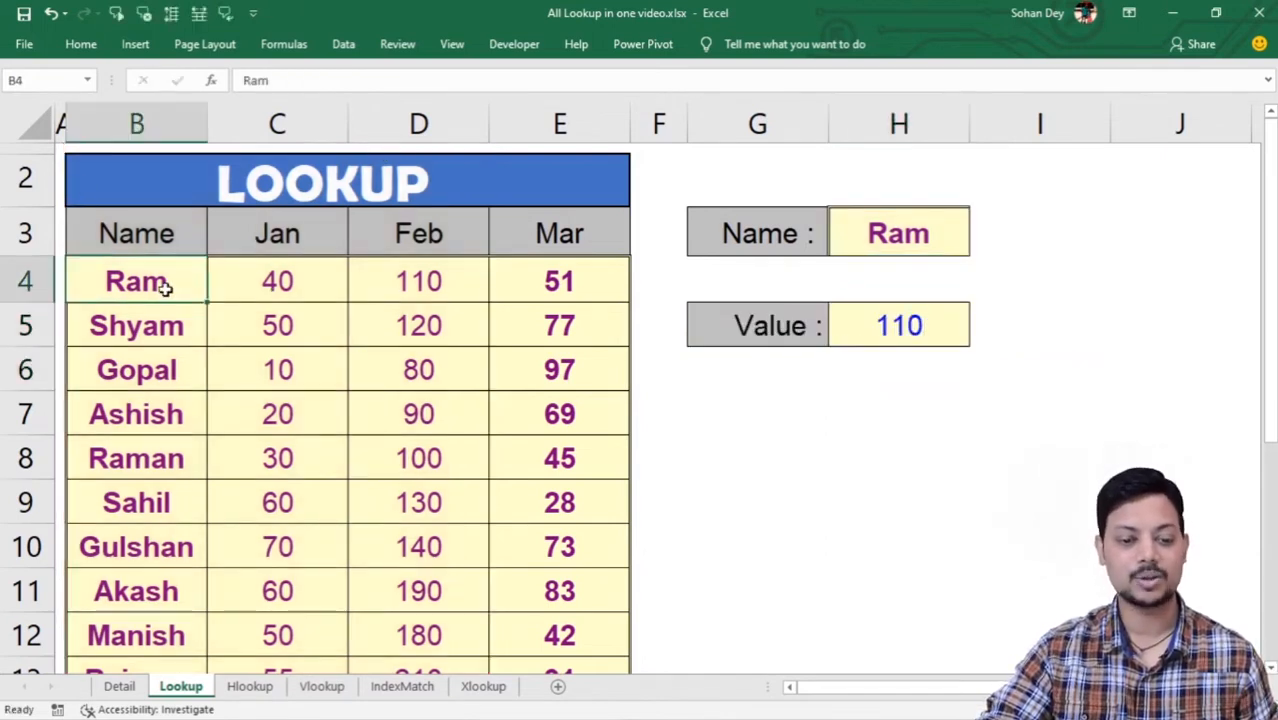
pyautogui.click(437, 281)
pyautogui.click(895, 322)
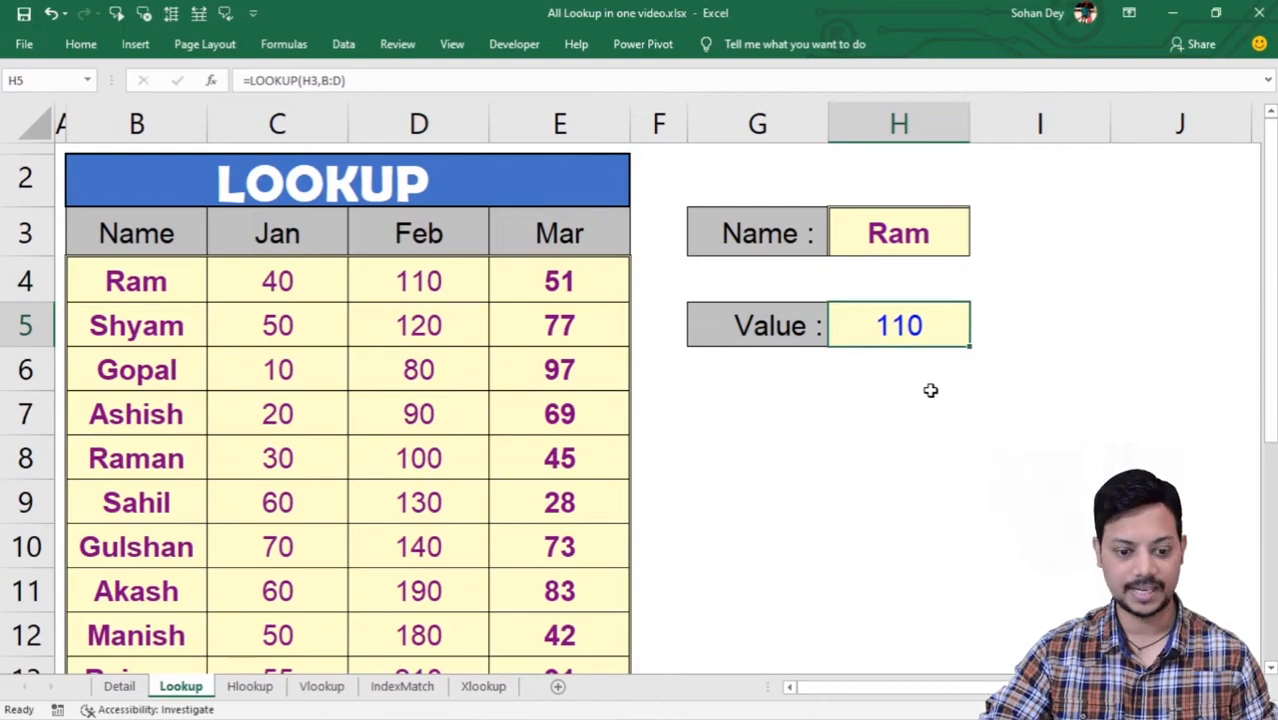
# Step: Open the Hlookup sheet and examine the source table's row labels in A4:A6 and its date headers in row 3
pyautogui.click(250, 687)
pyautogui.click(251, 532)
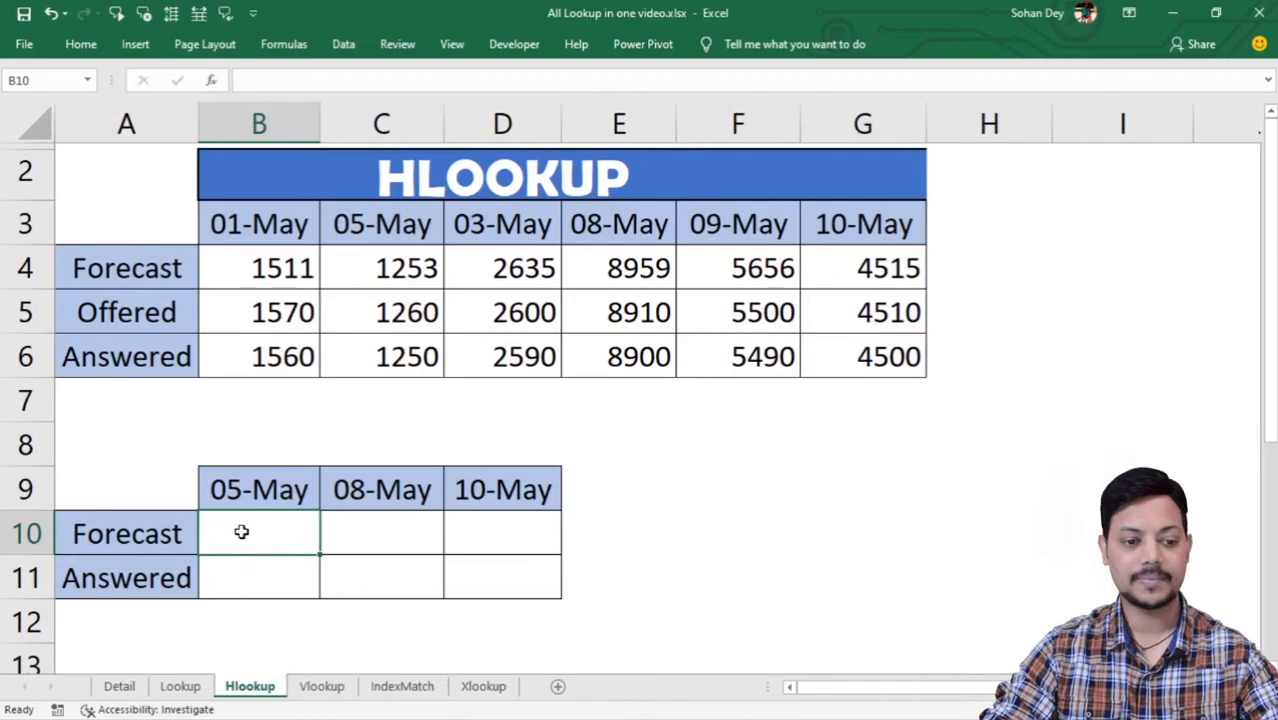
pyautogui.click(107, 267)
pyautogui.click(121, 318)
pyautogui.click(127, 352)
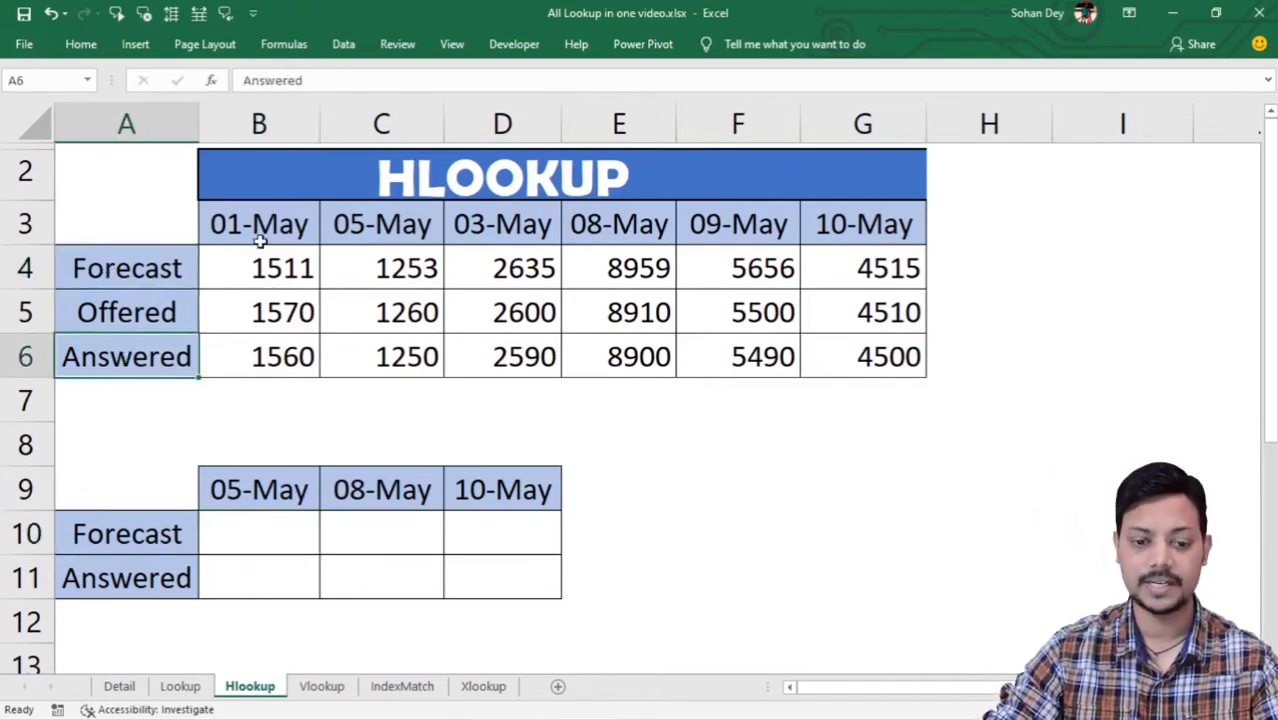
pyautogui.click(262, 232)
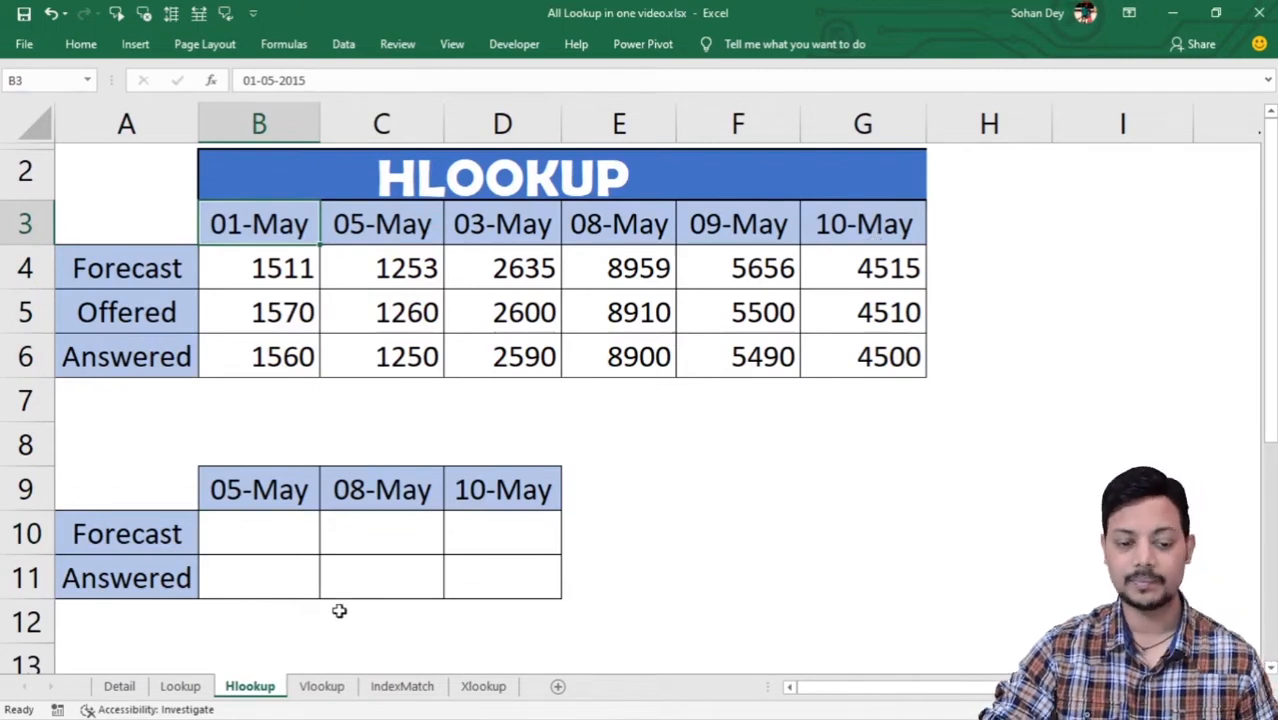
# Step: Enter =HLOOKUP(B9,$A$3:$G$6,2,0) in B10 to return the Forecast figure for 05-May with an exact match
pyautogui.click(246, 527)
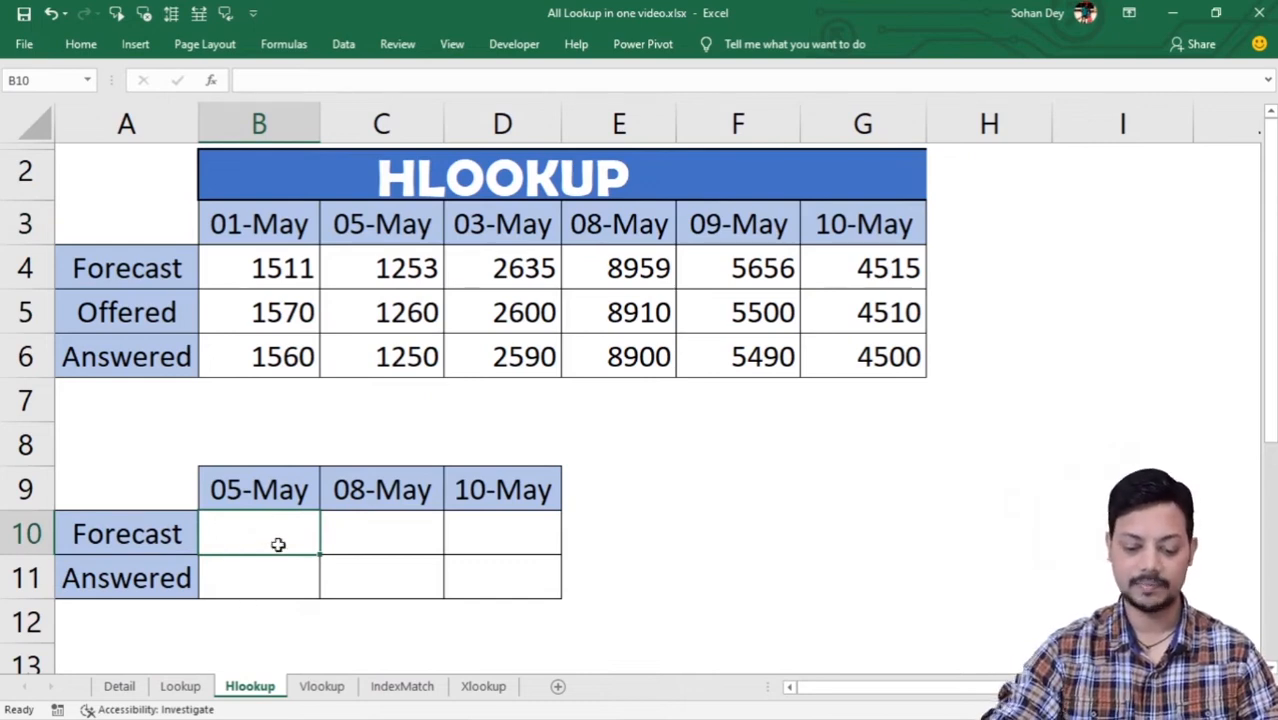
pyautogui.write('=hlookup')
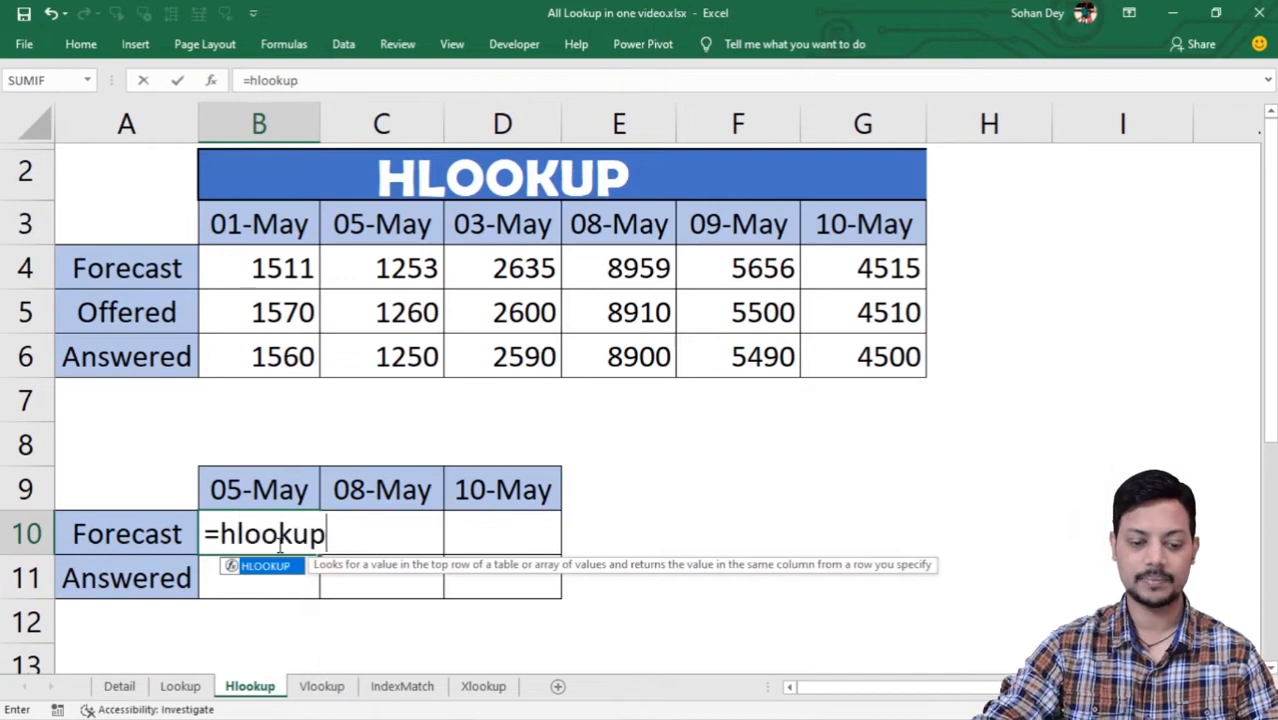
pyautogui.press('Tab')
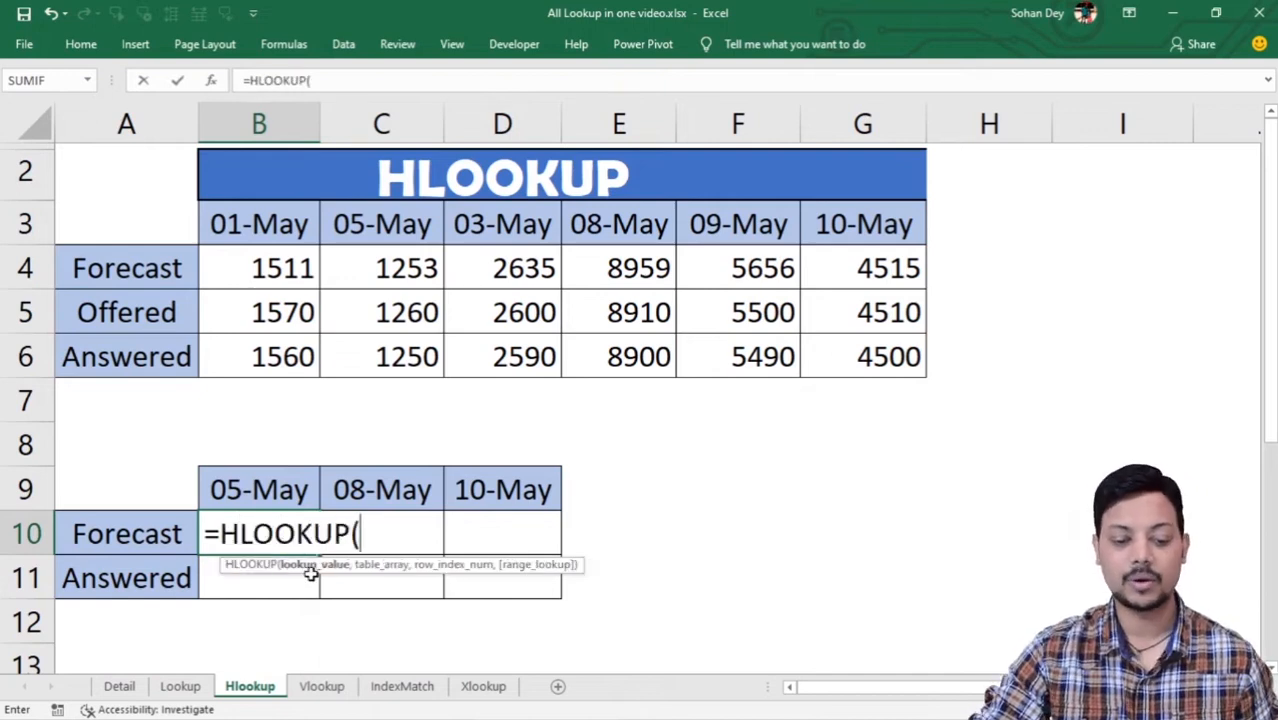
pyautogui.click(265, 488)
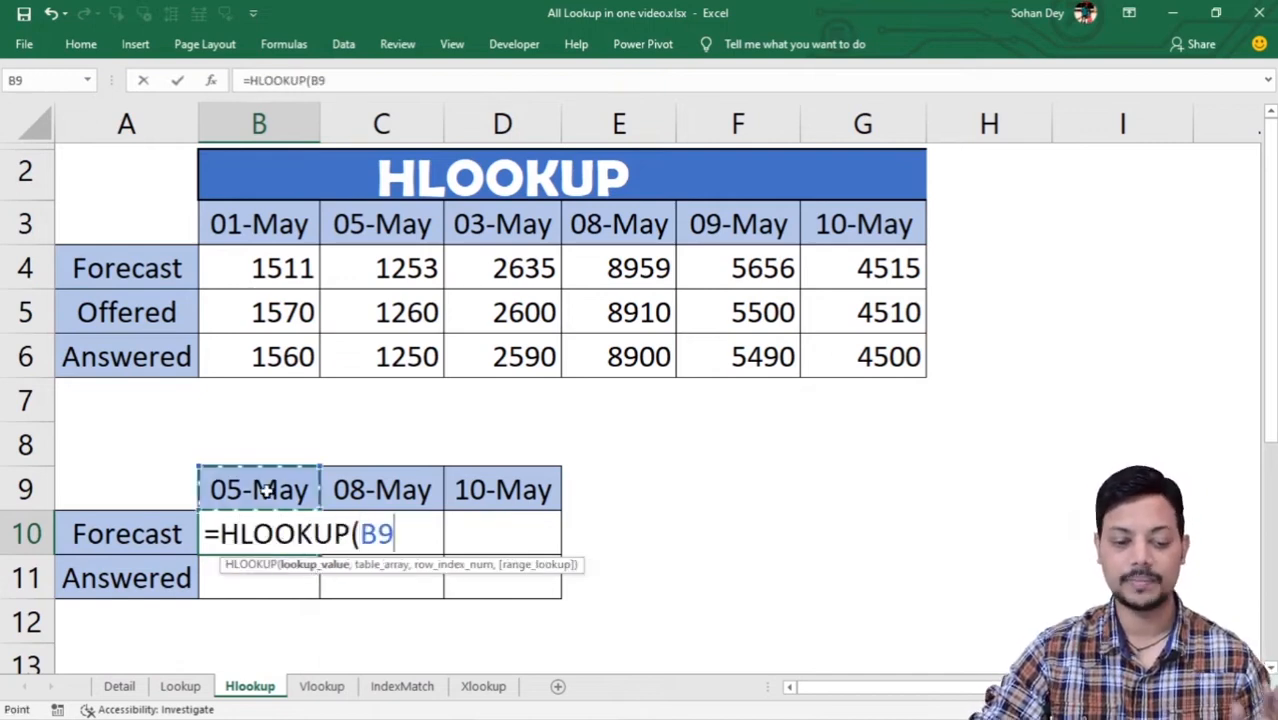
pyautogui.write(',')
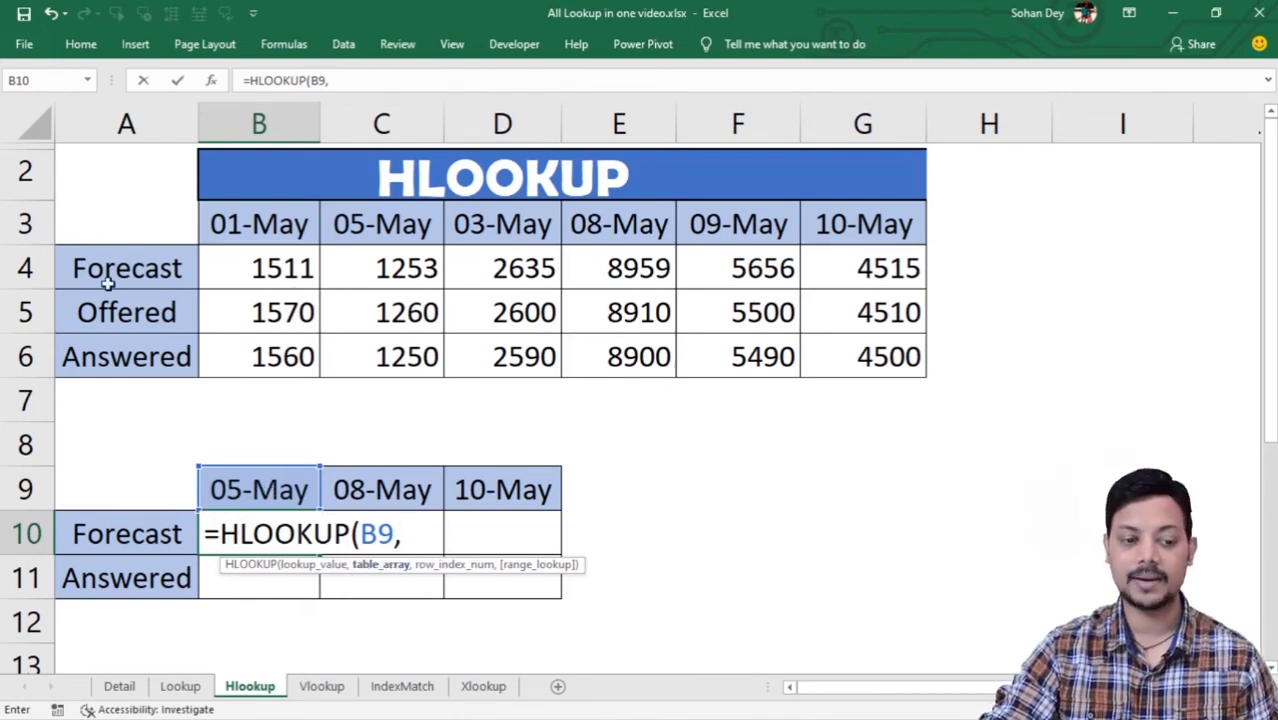
pyautogui.click(76, 223)
pyautogui.moveTo(76, 223); pyautogui.dragTo(880, 352)
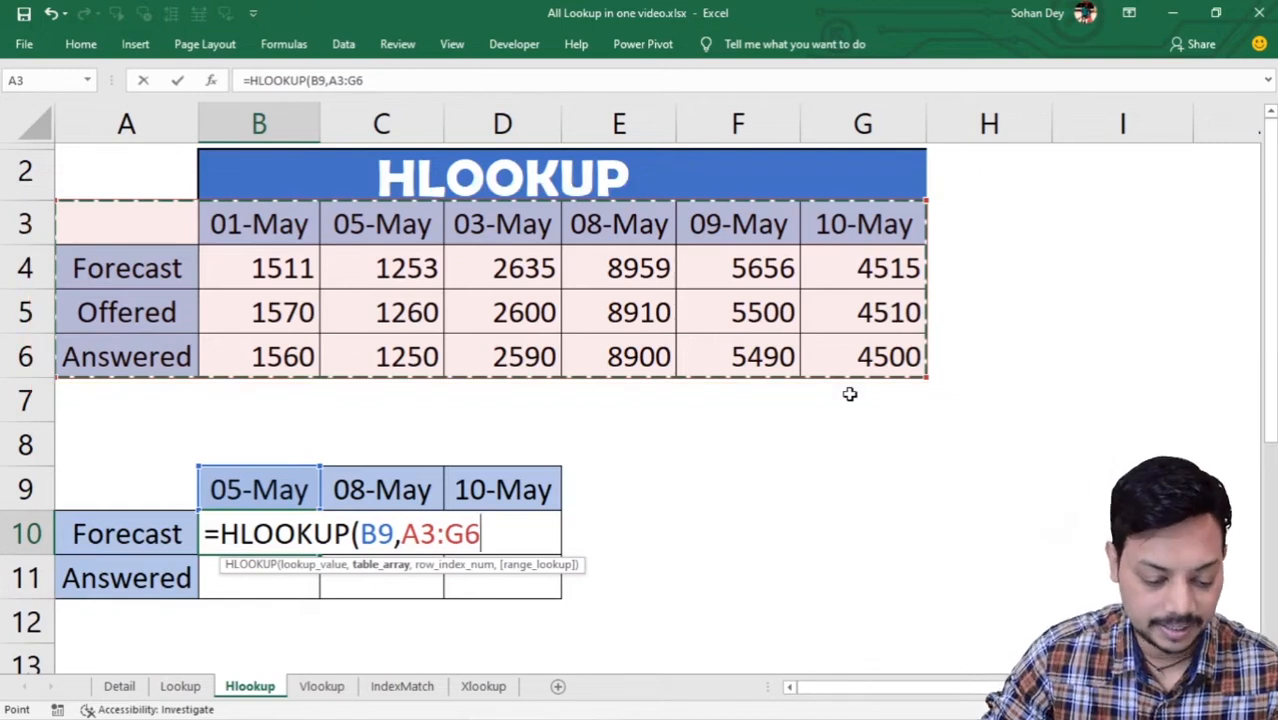
pyautogui.press('F4')
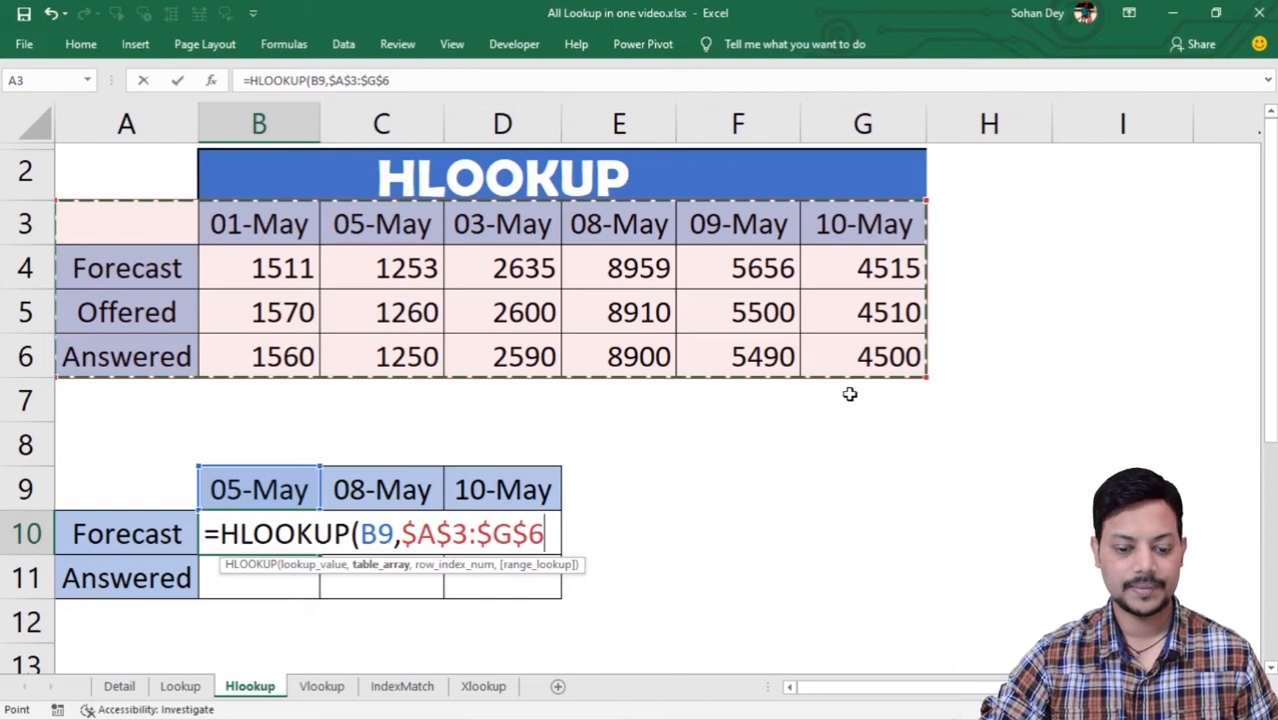
pyautogui.write(',2')
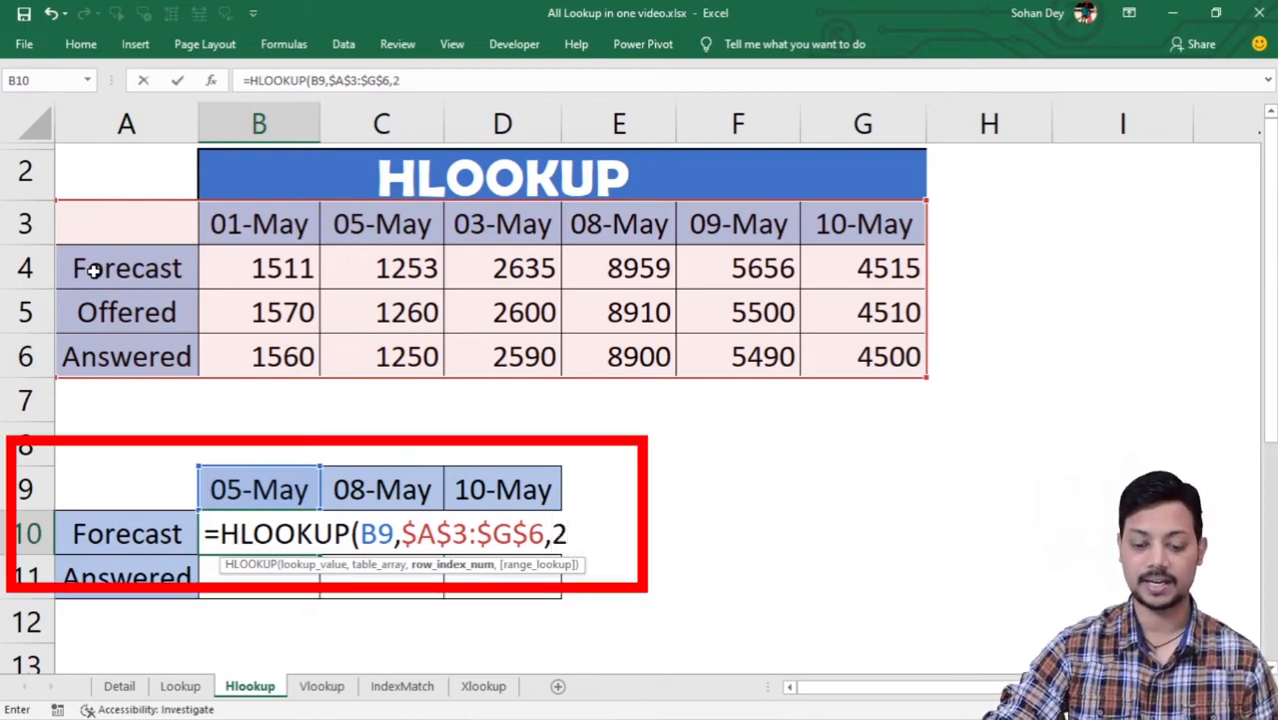
pyautogui.write(',')
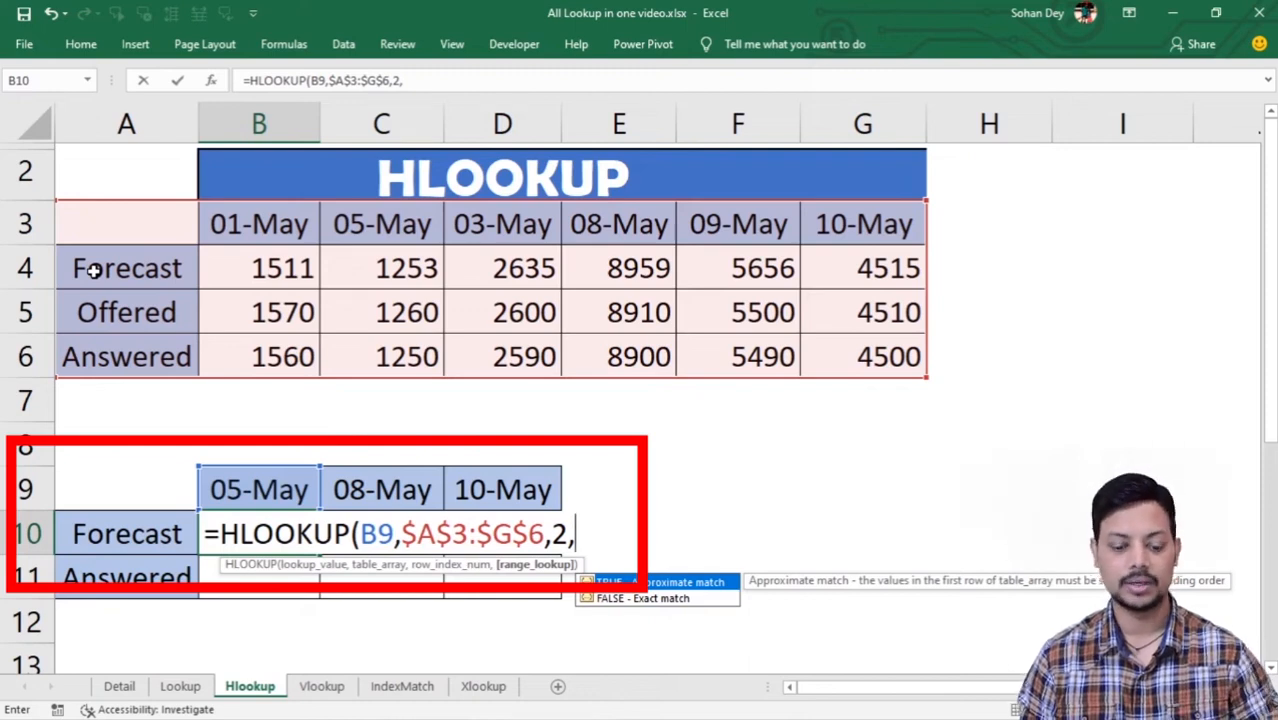
pyautogui.write('0')
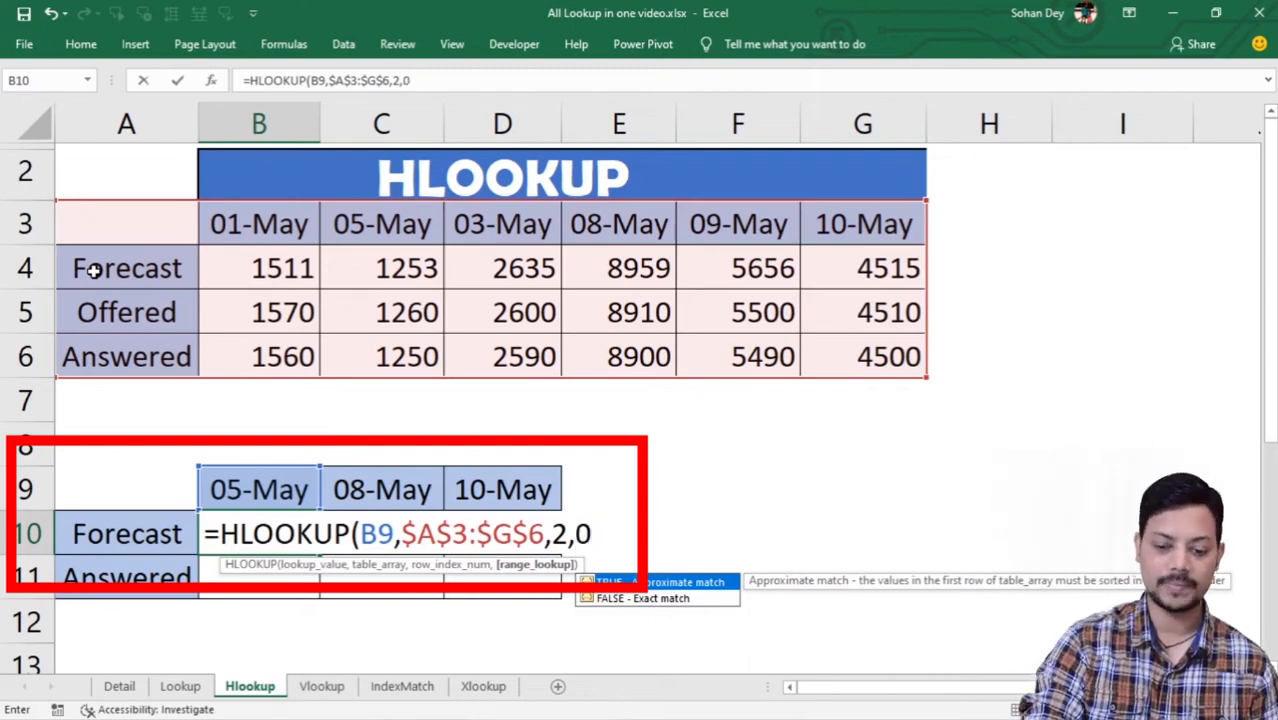
pyautogui.write(')')
pyautogui.press('Return')
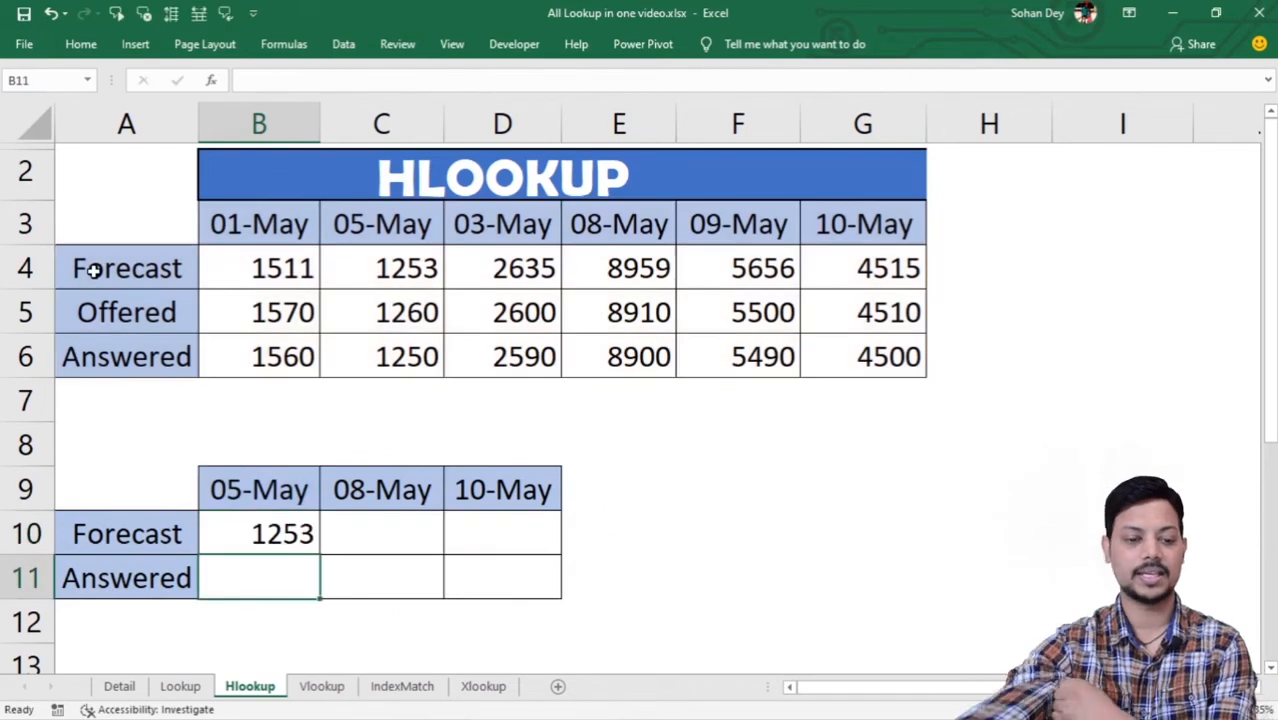
# Step: Check B10 against the source Forecast in C4, and copy the B10 formula to C10 and D10 for 08-May and 10-May
pyautogui.click(290, 538)
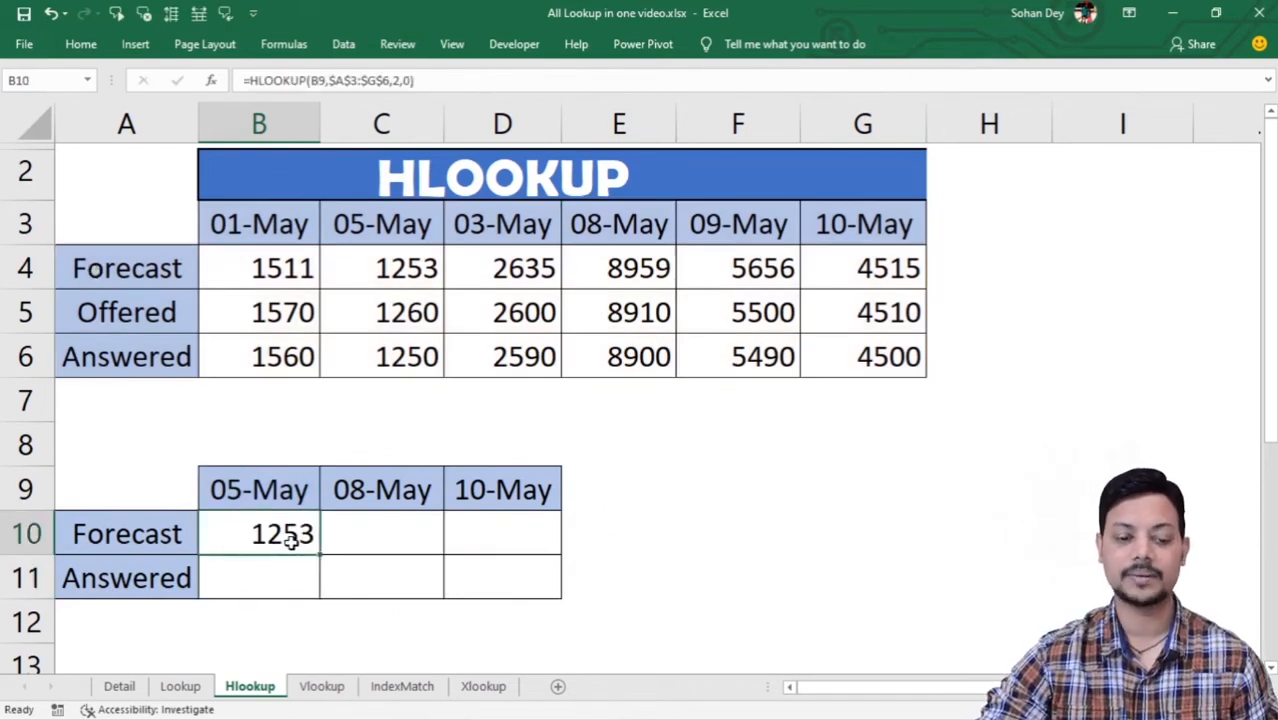
pyautogui.click(390, 282)
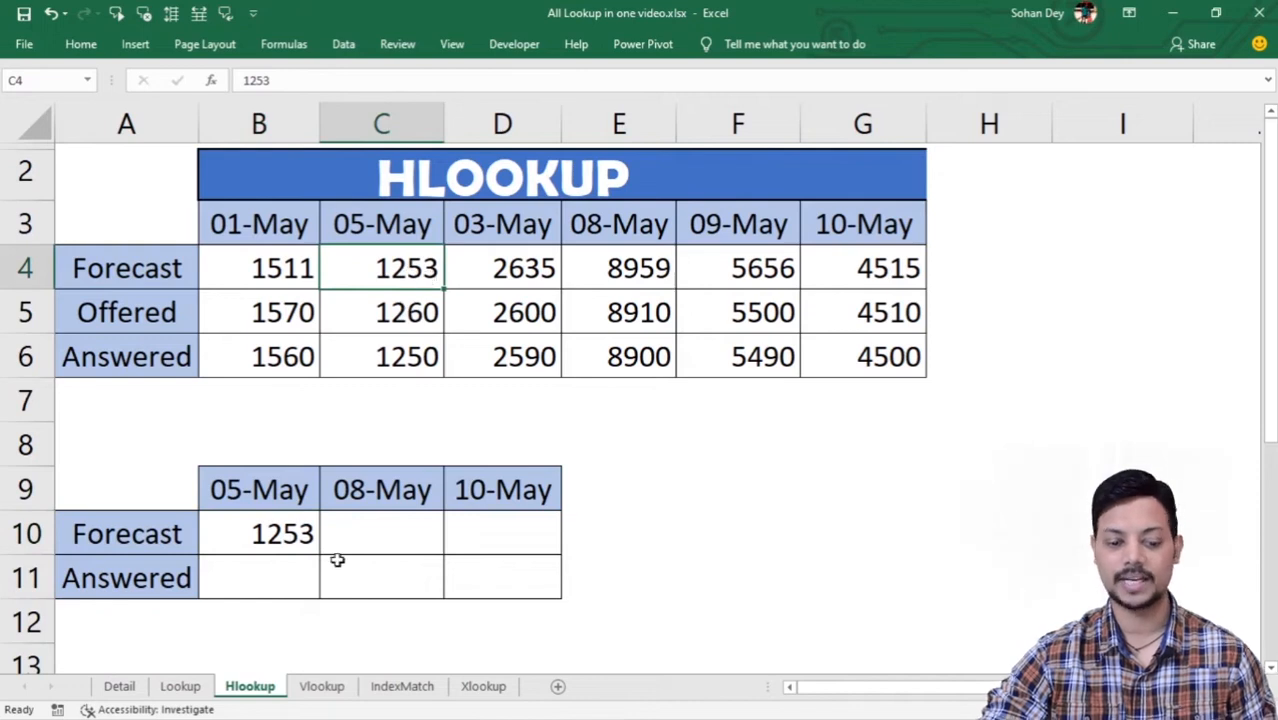
pyautogui.click(288, 526)
pyautogui.hotkey('ctrl', 'c')
pyautogui.press('Right')
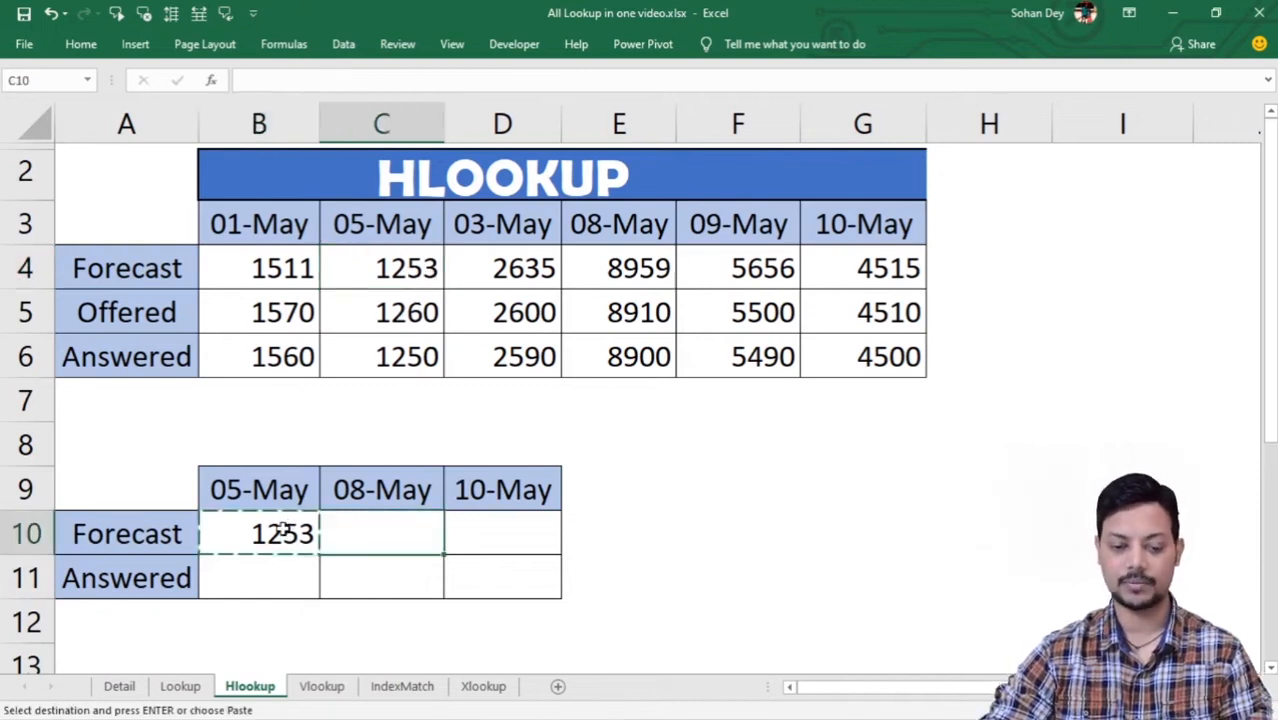
pyautogui.hotkey('ctrl', 'v')
pyautogui.press('Right')
pyautogui.hotkey('ctrl', 'v')
pyautogui.press('Escape')
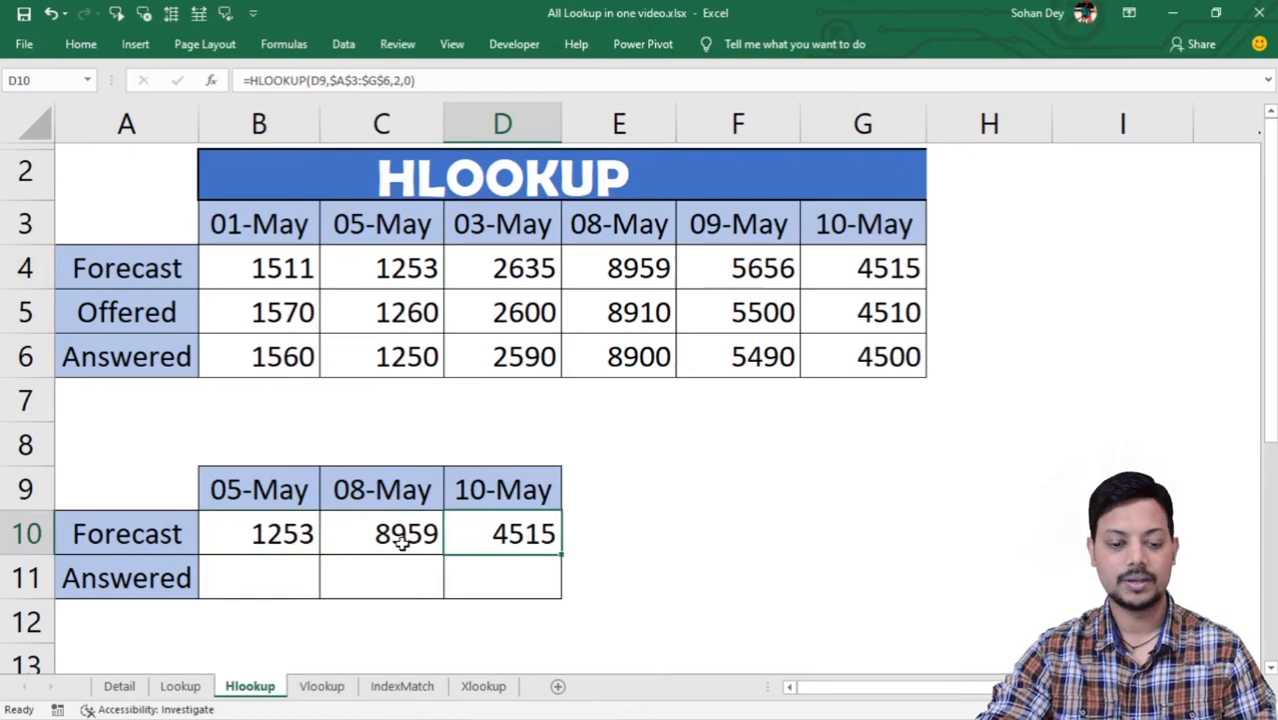
# Step: Inspect the cell references of the copied formulas in C10 and D10, and compare D10 with the source Forecast in G4
pyautogui.click(399, 533)
pyautogui.press('F2')
pyautogui.press('Escape')
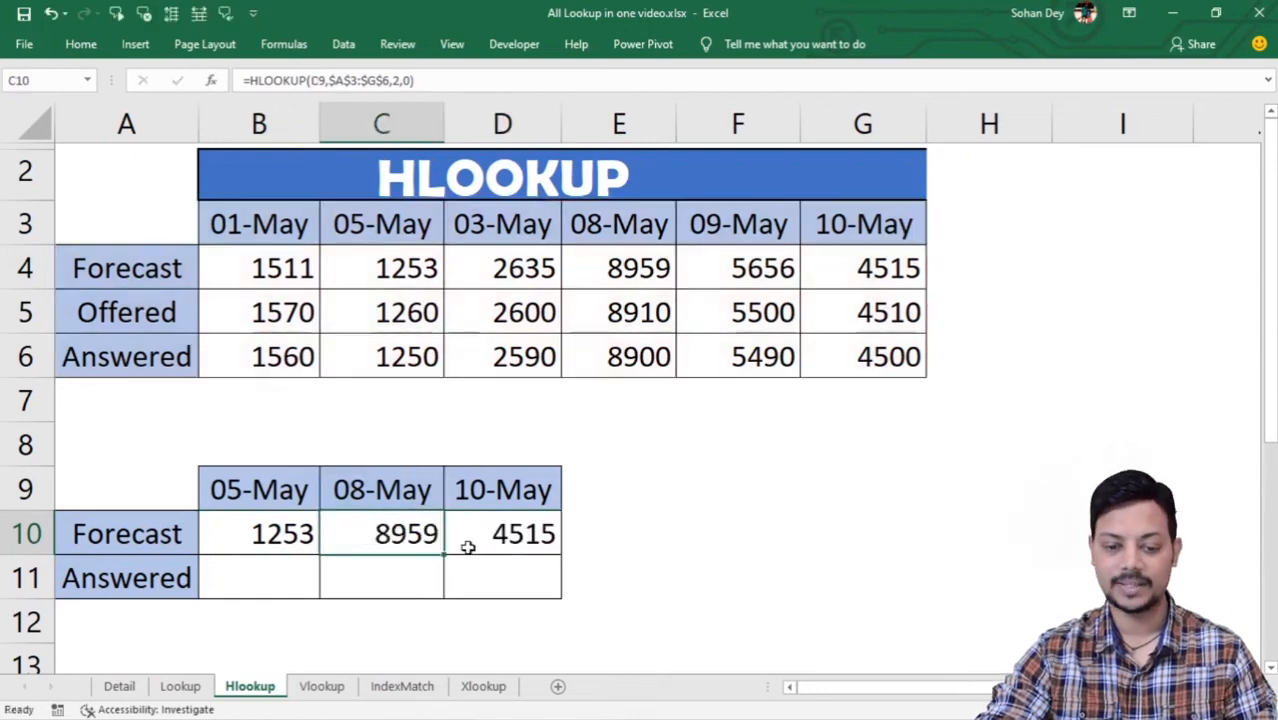
pyautogui.press('Right')
pyautogui.press('F2')
pyautogui.press('Escape')
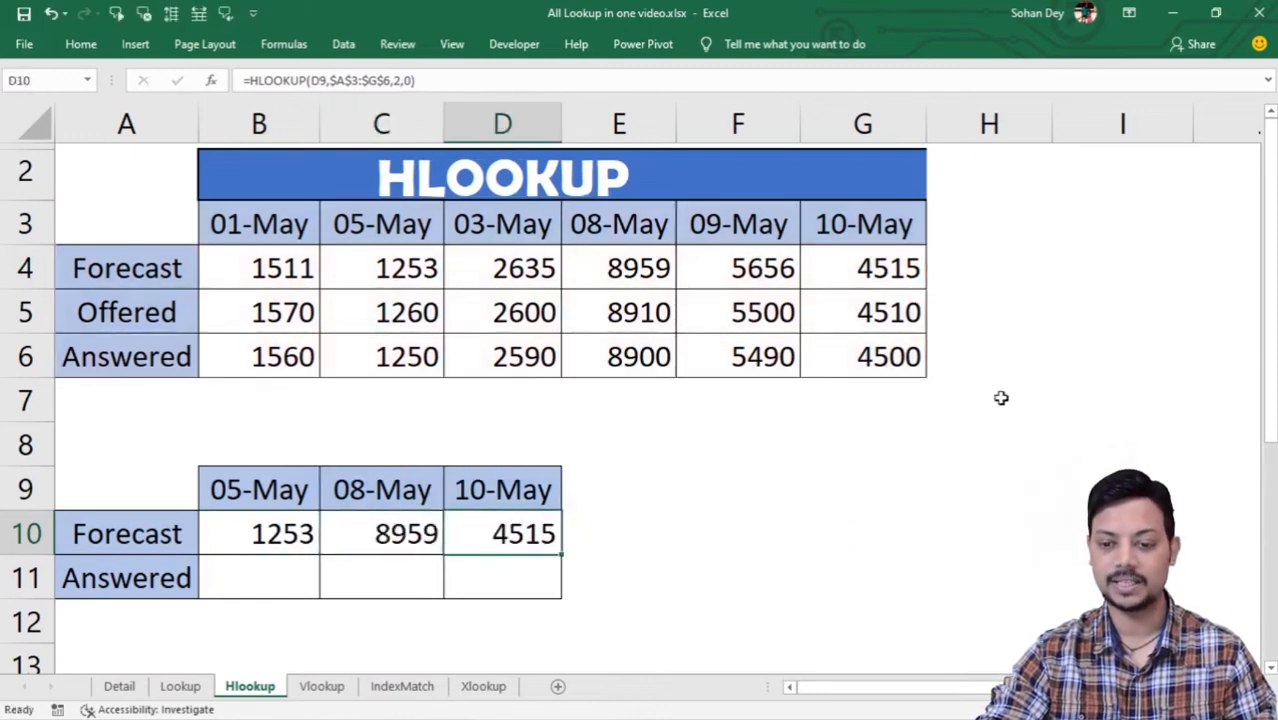
pyautogui.click(893, 268)
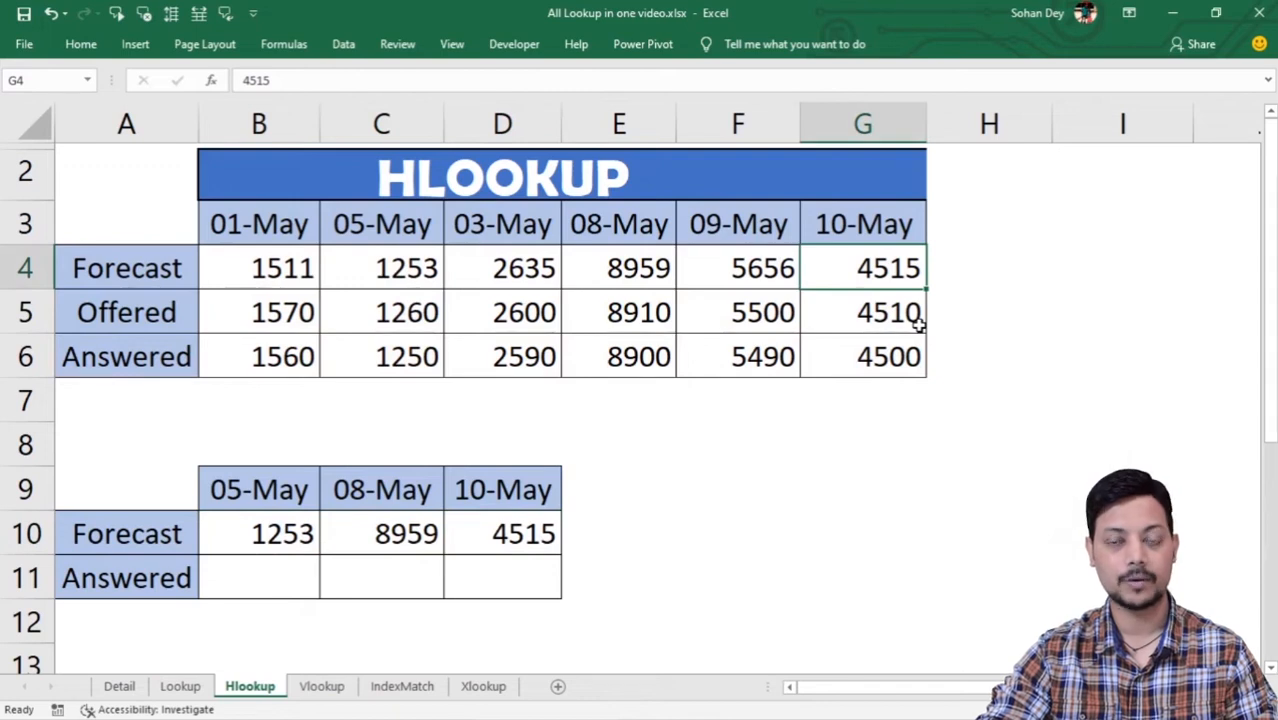
# Step: Enter =HLOOKUP(B9,$A$3:$G$6,4,0) in B11 to return the Answered figure for 05-May with an exact match
pyautogui.click(268, 571)
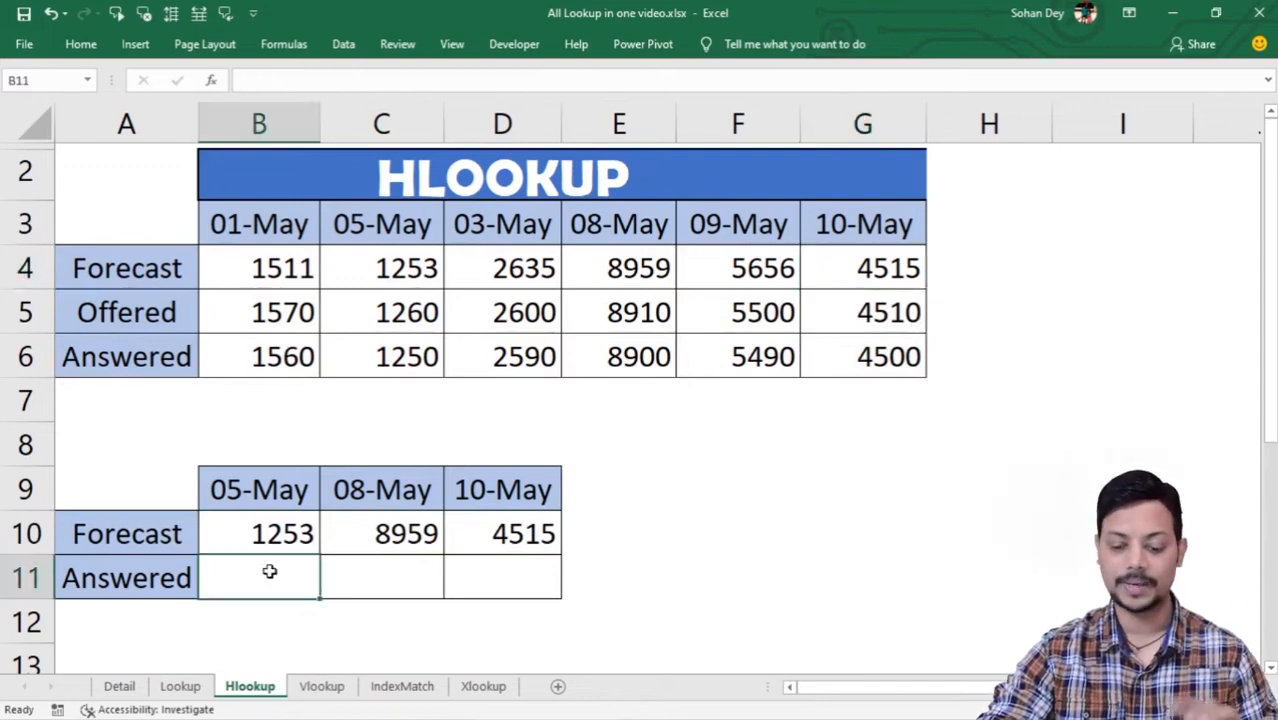
pyautogui.write('=hloo')
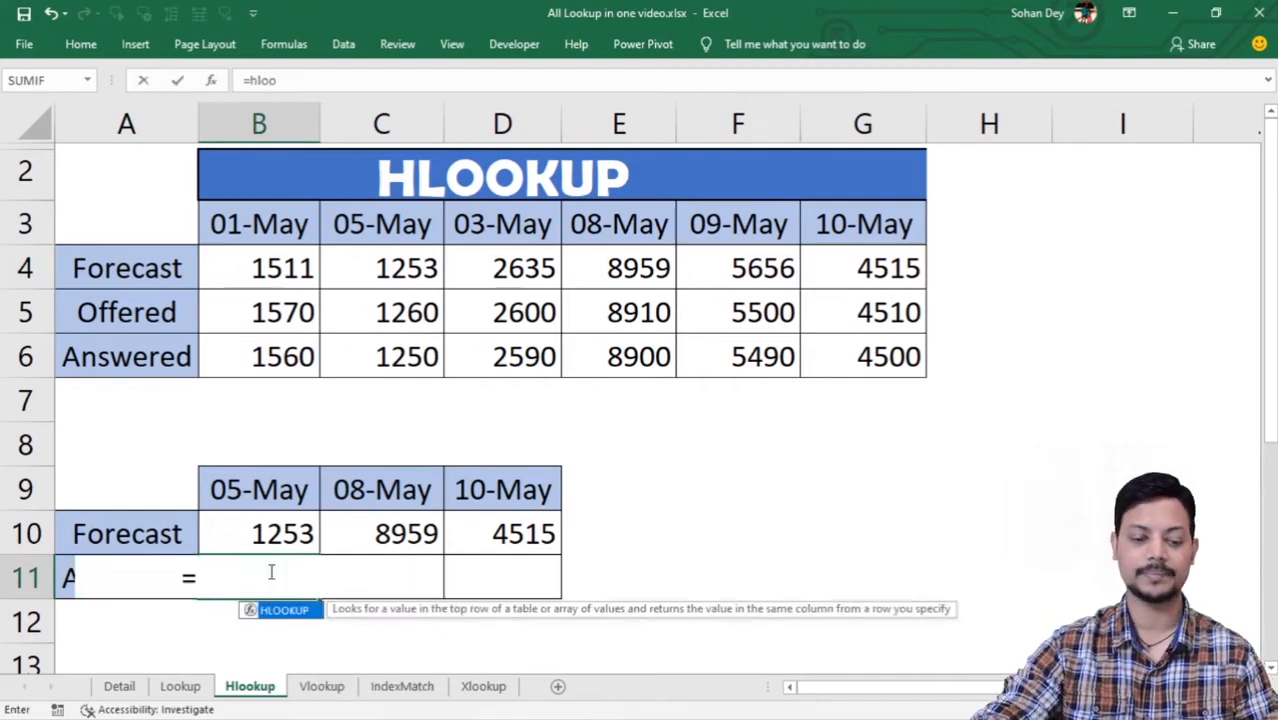
pyautogui.press('Tab')
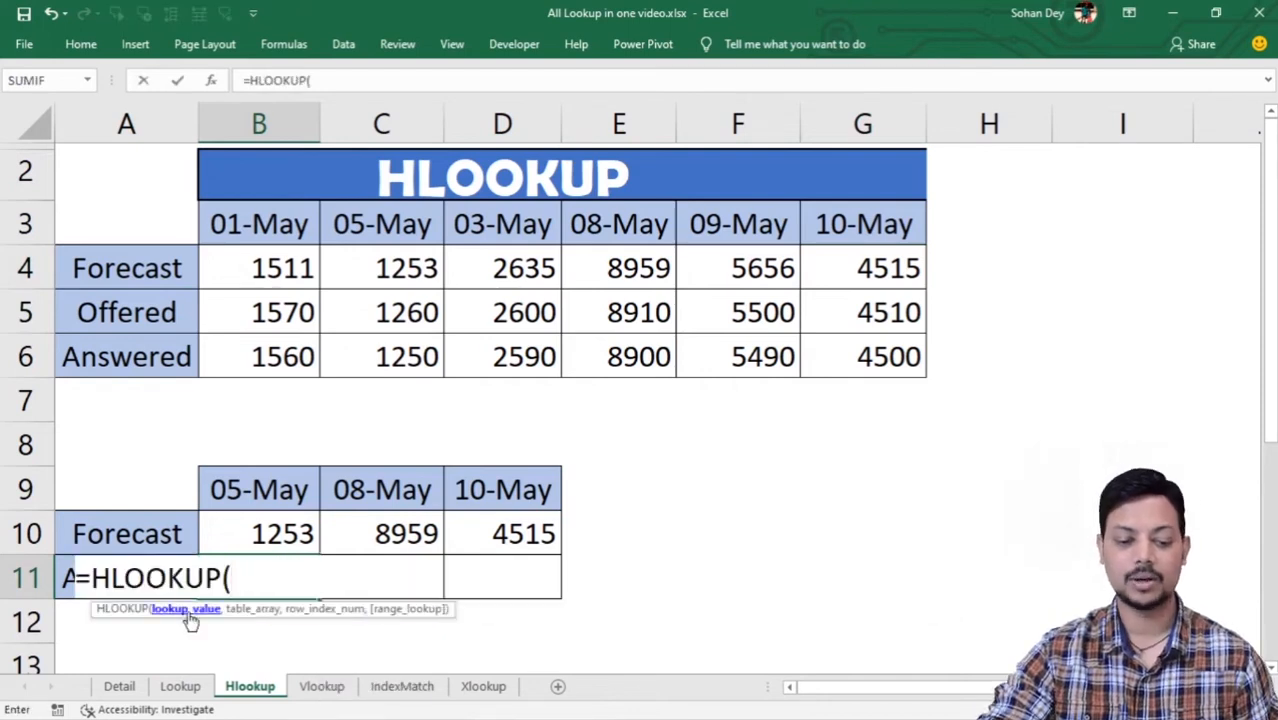
pyautogui.click(247, 497)
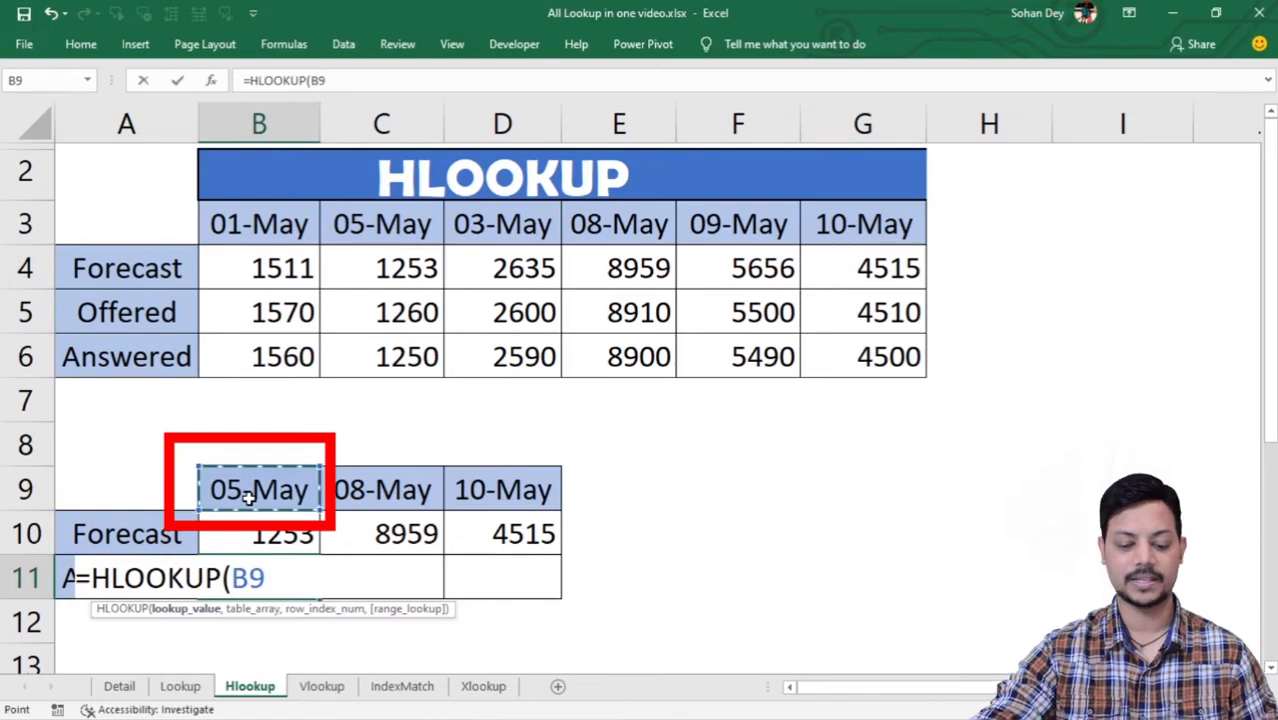
pyautogui.write(',')
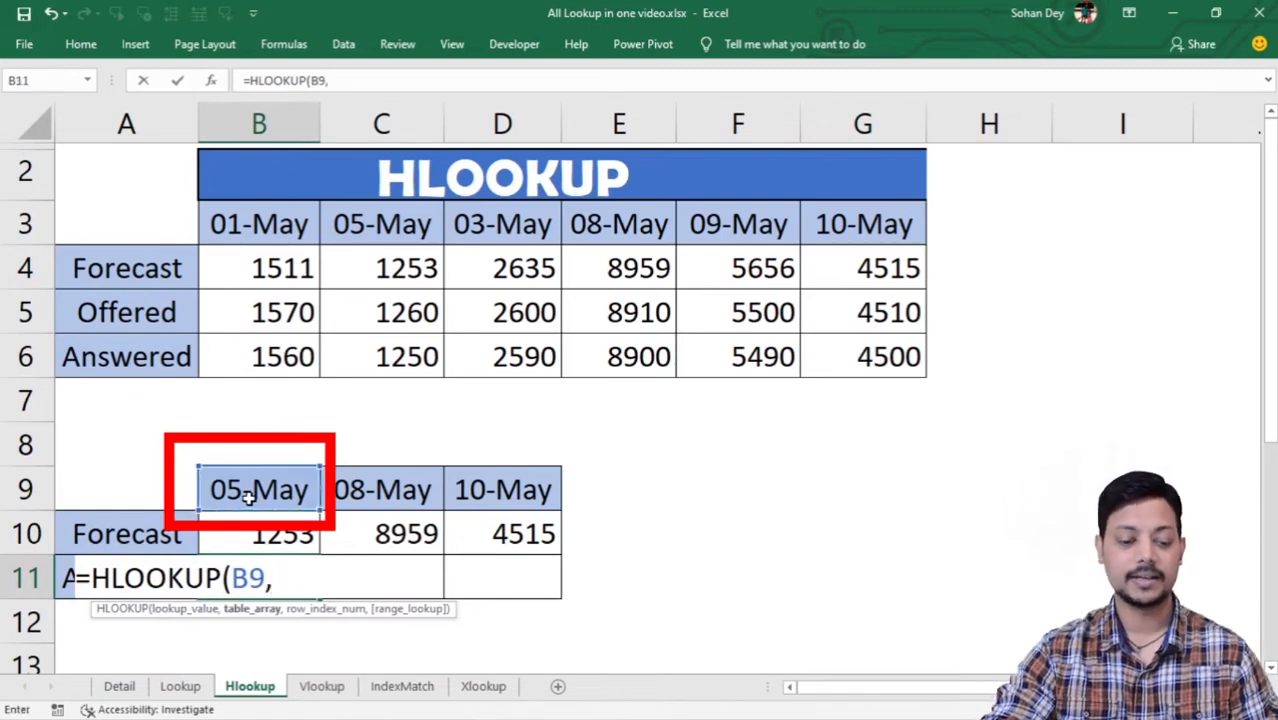
pyautogui.moveTo(88, 224); pyautogui.dragTo(825, 368)
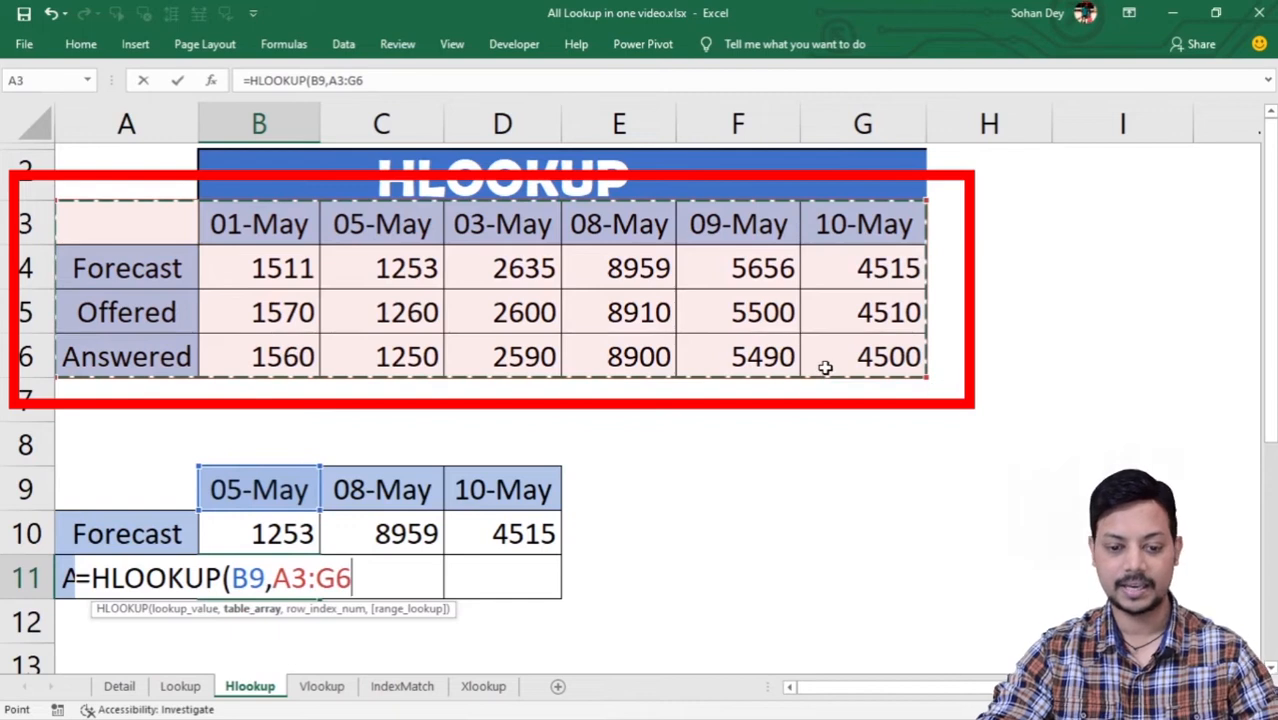
pyautogui.press('F4')
pyautogui.write(',')
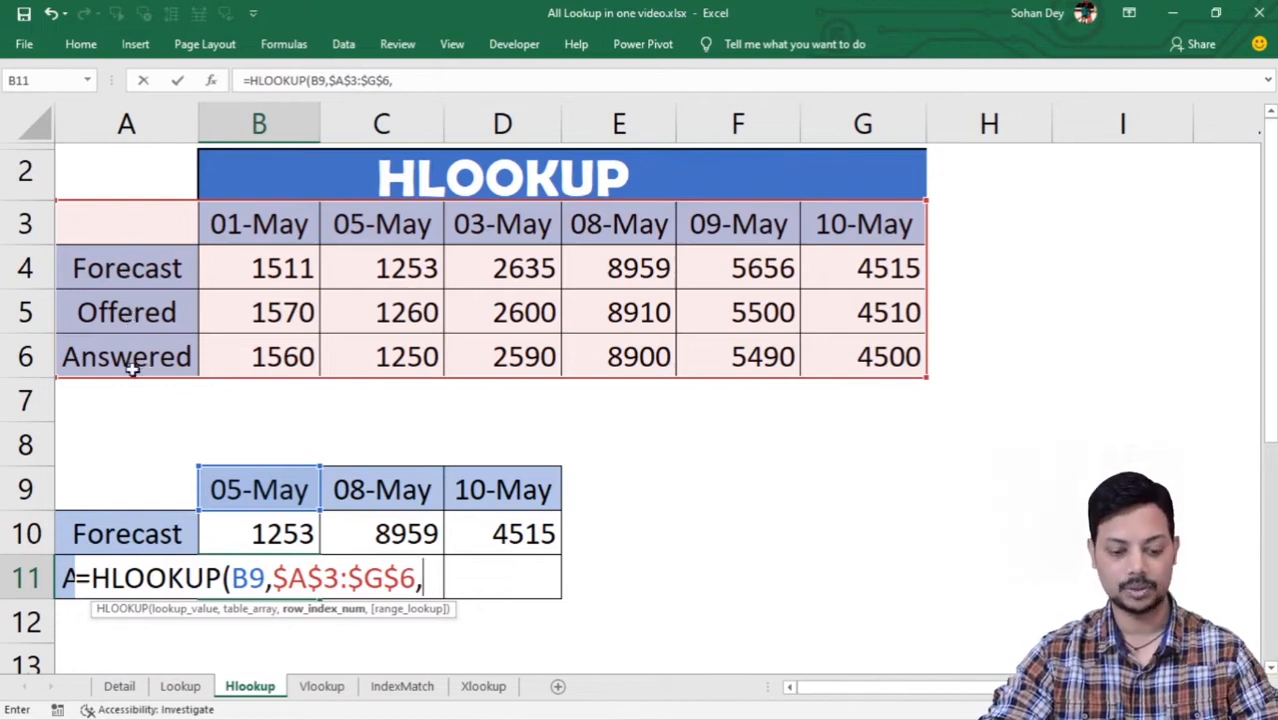
pyautogui.write('4,0')
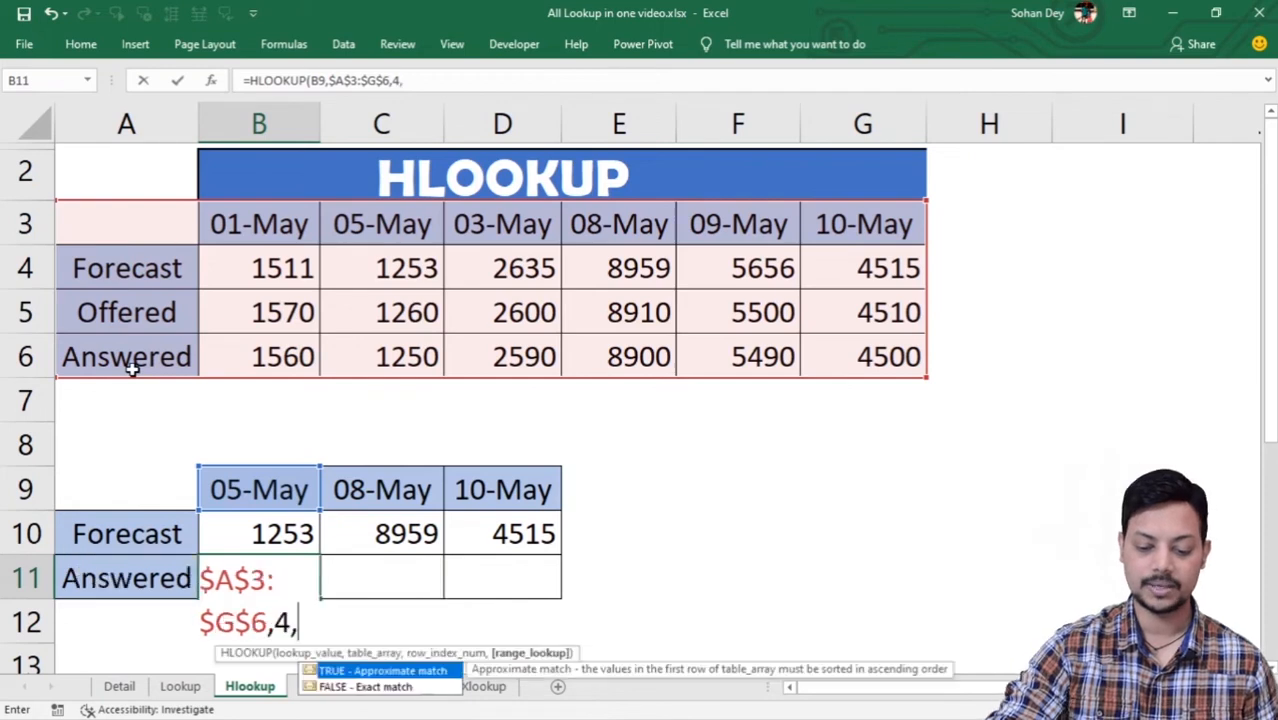
pyautogui.write(')')
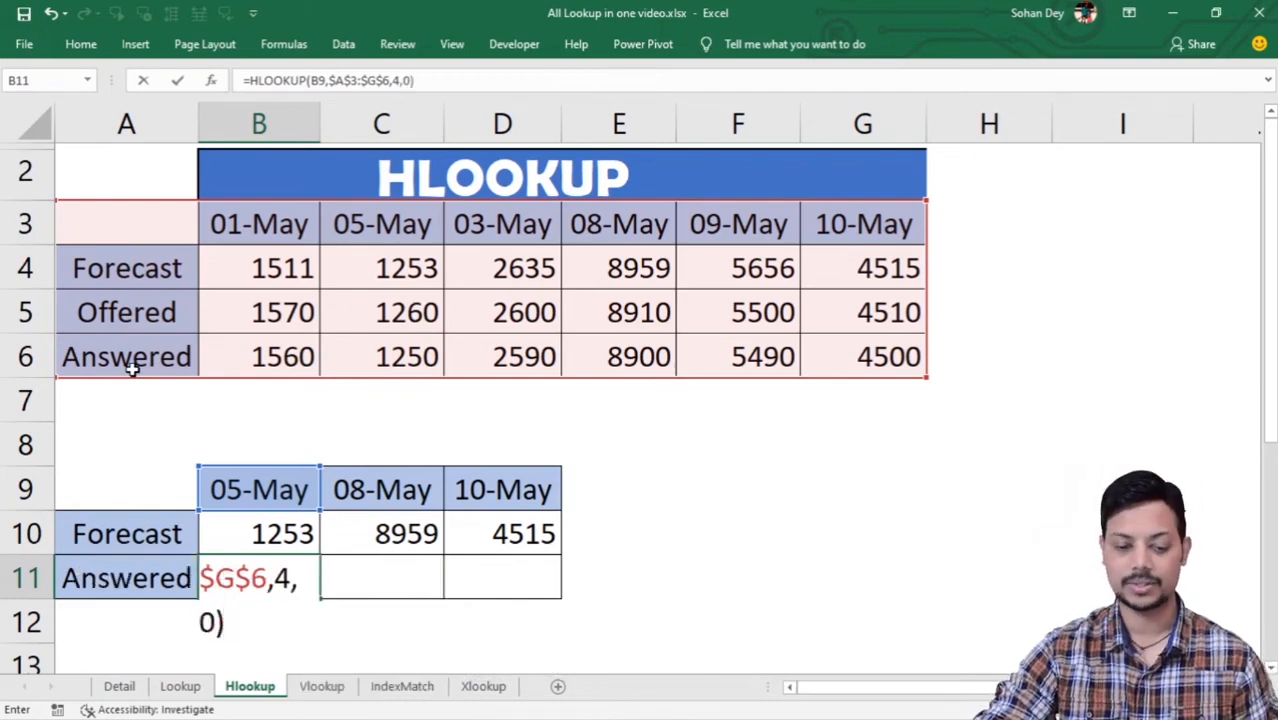
pyautogui.press('Return')
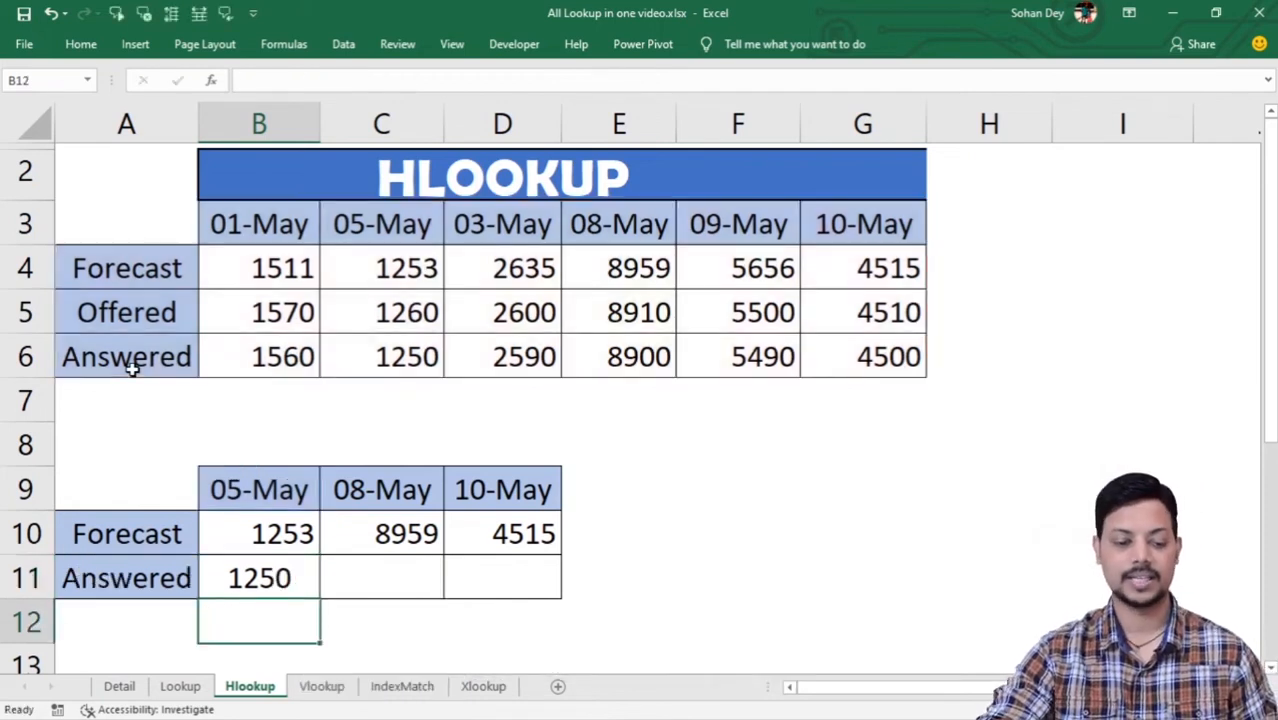
# Step: Check B11 against the source Answered value in C6, and copy the B11 formula to C11 and D11
pyautogui.click(285, 578)
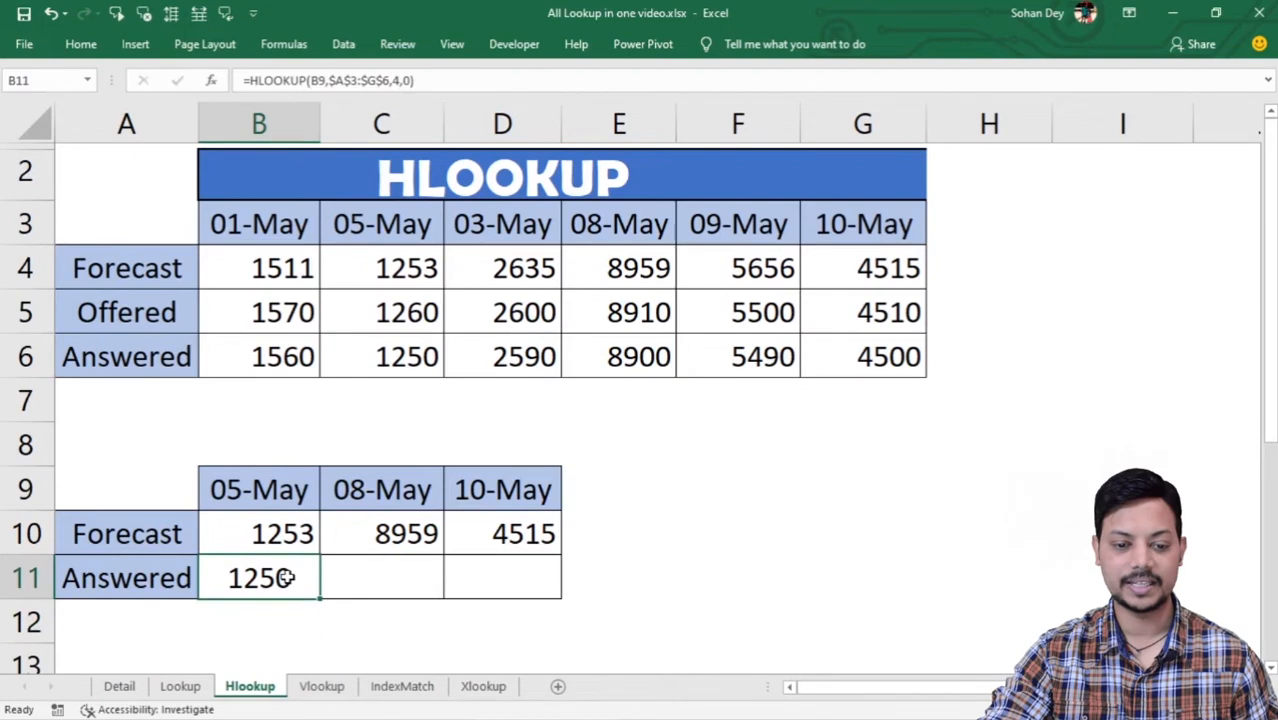
pyautogui.click(415, 358)
pyautogui.click(291, 580)
pyautogui.hotkey('ctrl', 'c')
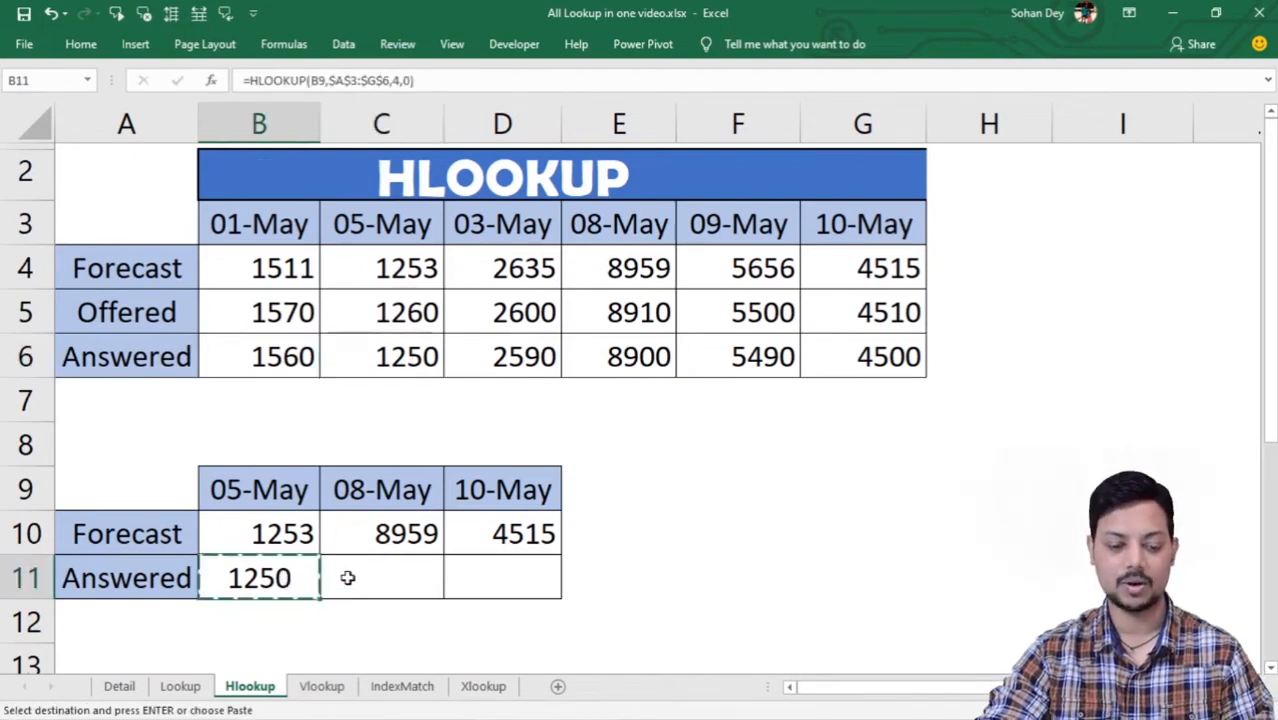
pyautogui.click(360, 578)
pyautogui.hotkey('ctrl', 'v')
pyautogui.click(501, 585)
pyautogui.hotkey('ctrl', 'v')
pyautogui.click(693, 599)
pyautogui.press('Escape')
# Step: Compare the 08-May Answered result in C11 with the source value in E6, and check the formula in D11
pyautogui.click(368, 578)
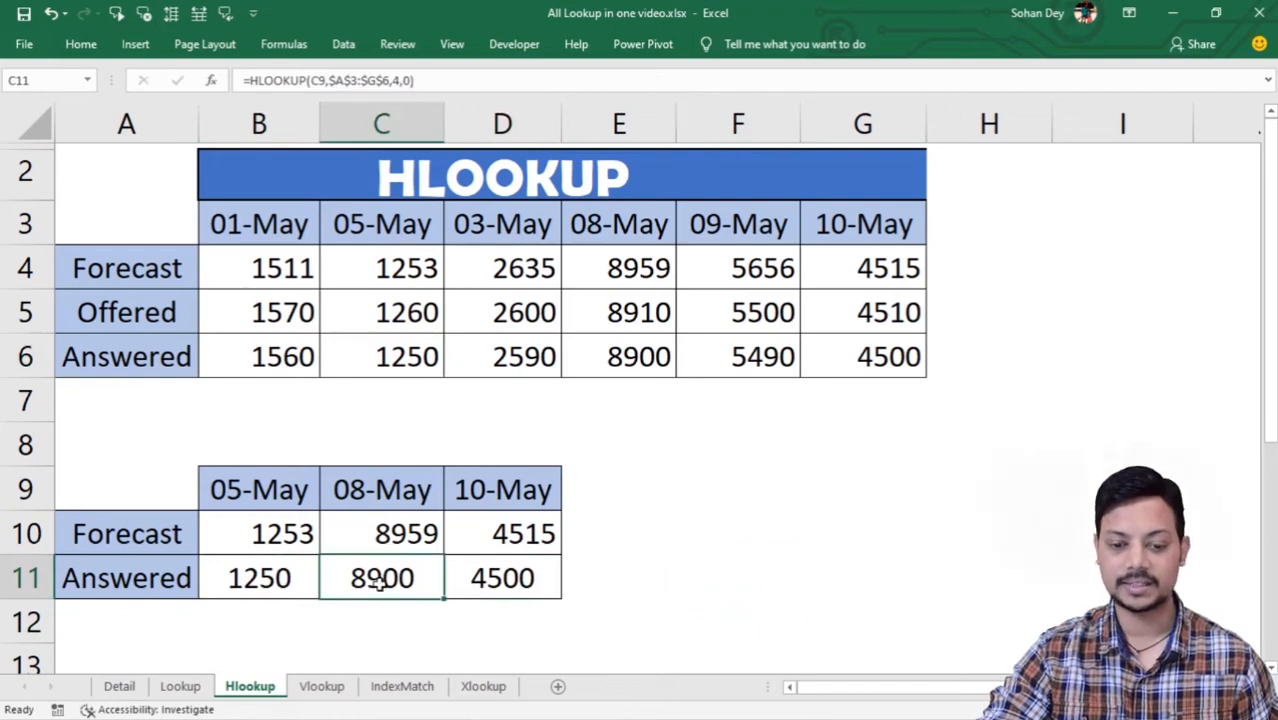
pyautogui.click(625, 362)
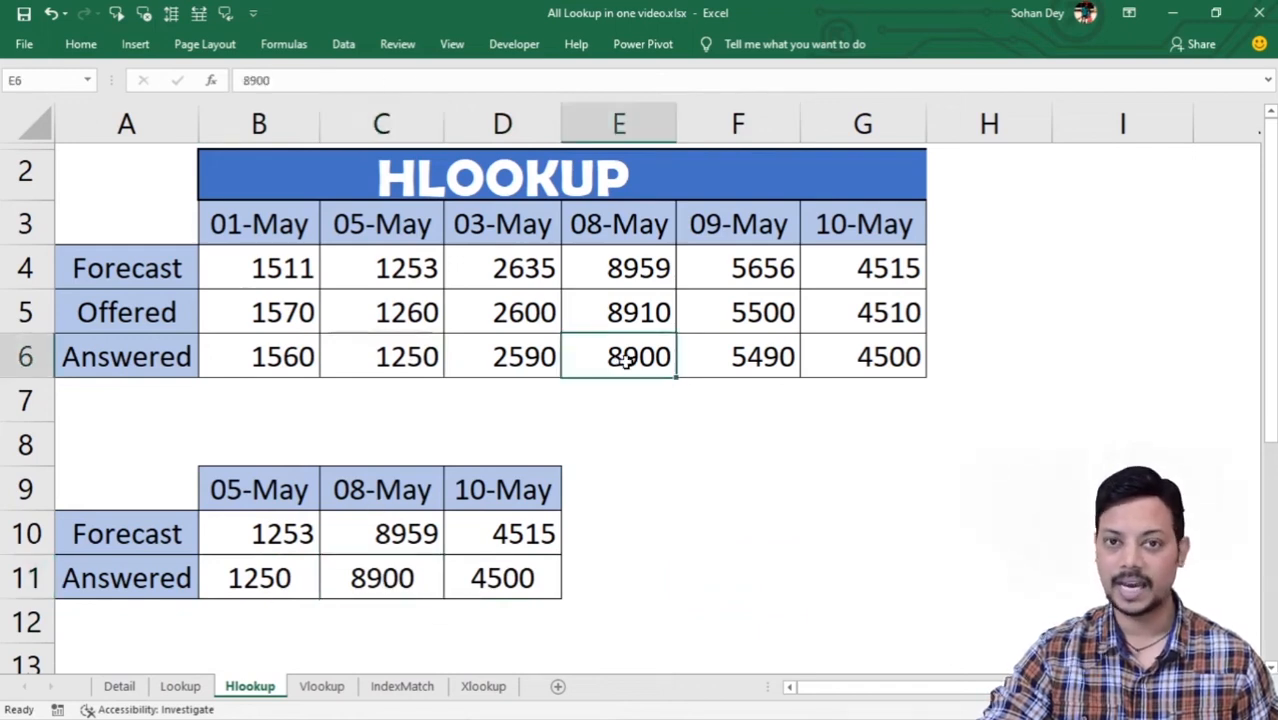
pyautogui.click(506, 583)
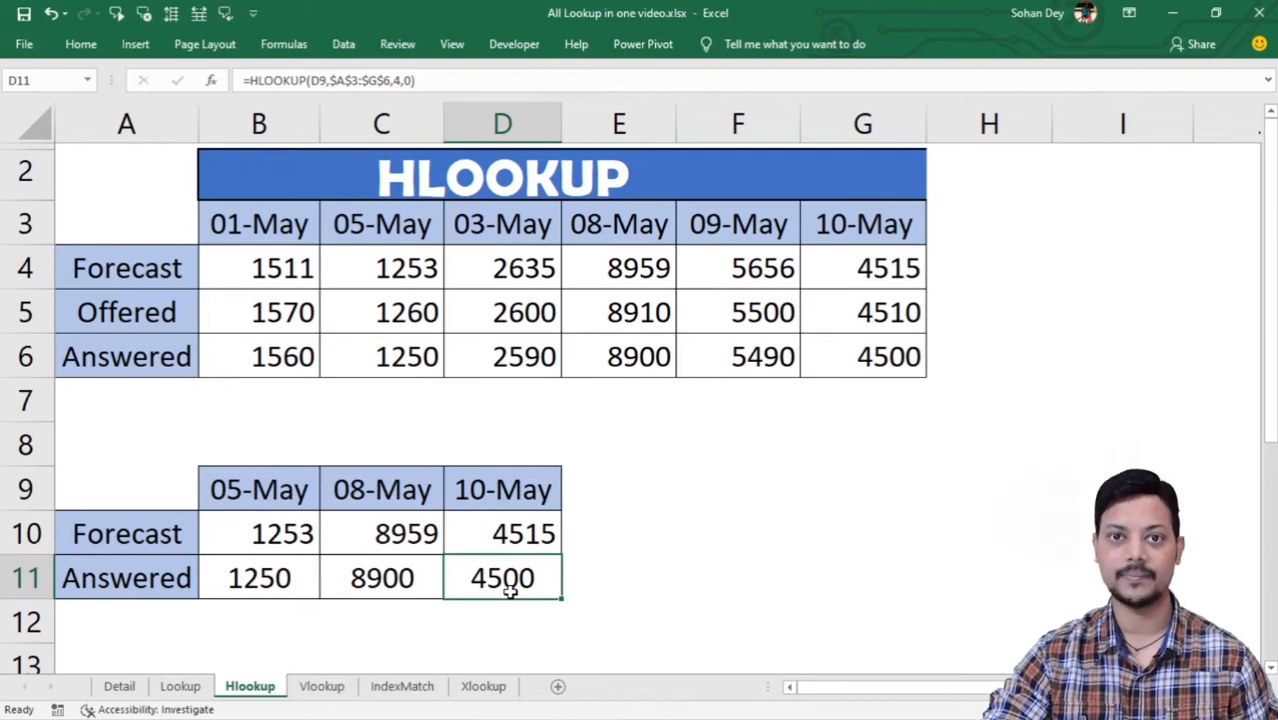
# Step: Go to the Vlookup sheet and examine the Item Category, Item Type and Sales 2020 columns and the lookup item in F4
pyautogui.click(322, 686)
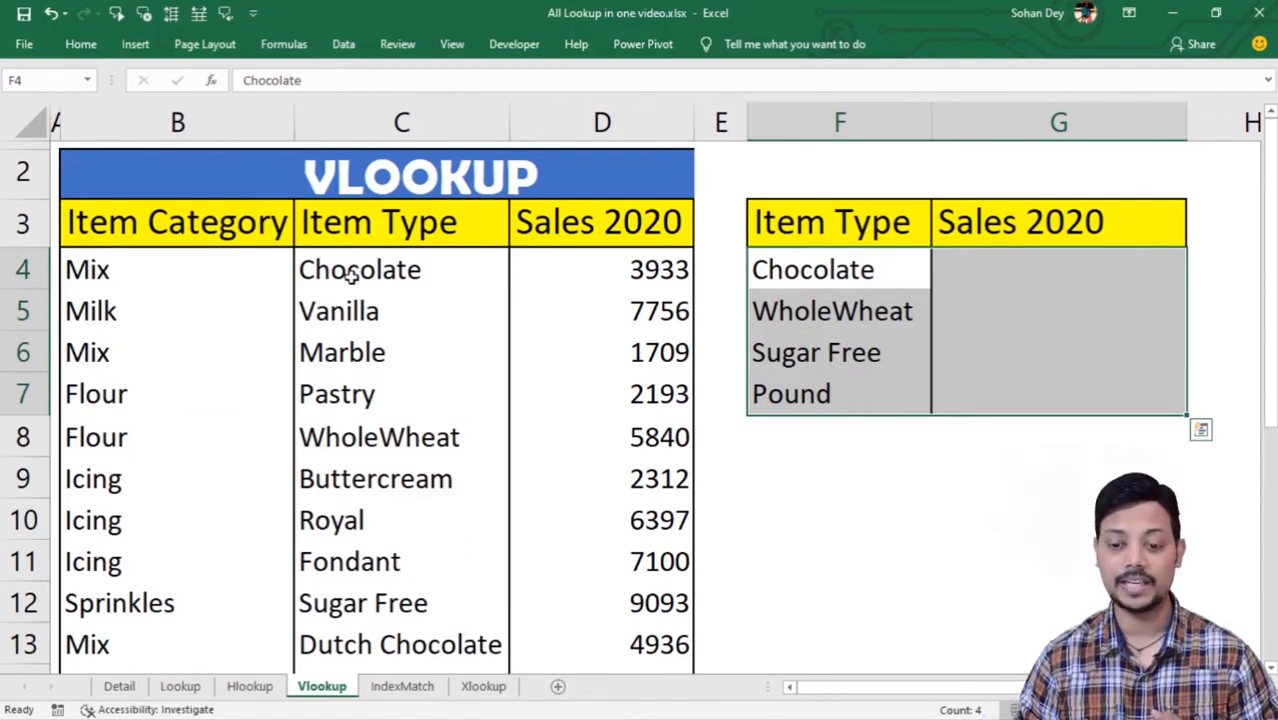
pyautogui.click(1004, 266)
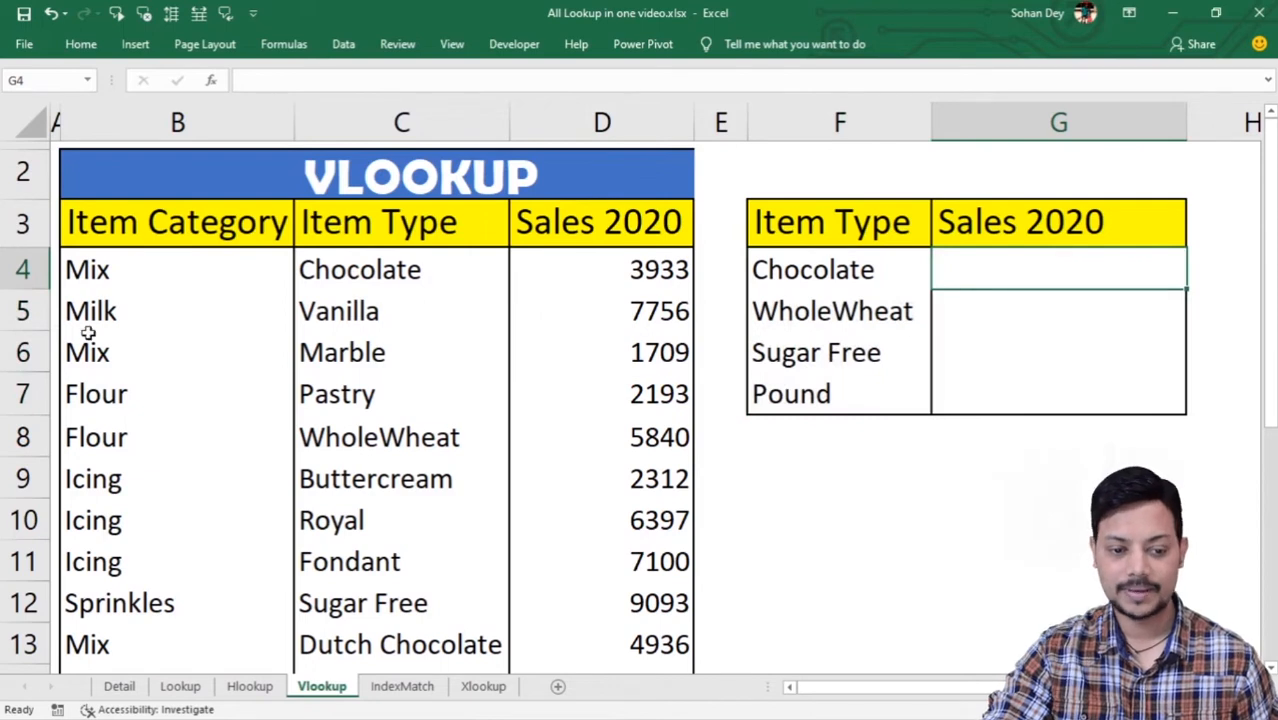
pyautogui.click(433, 255)
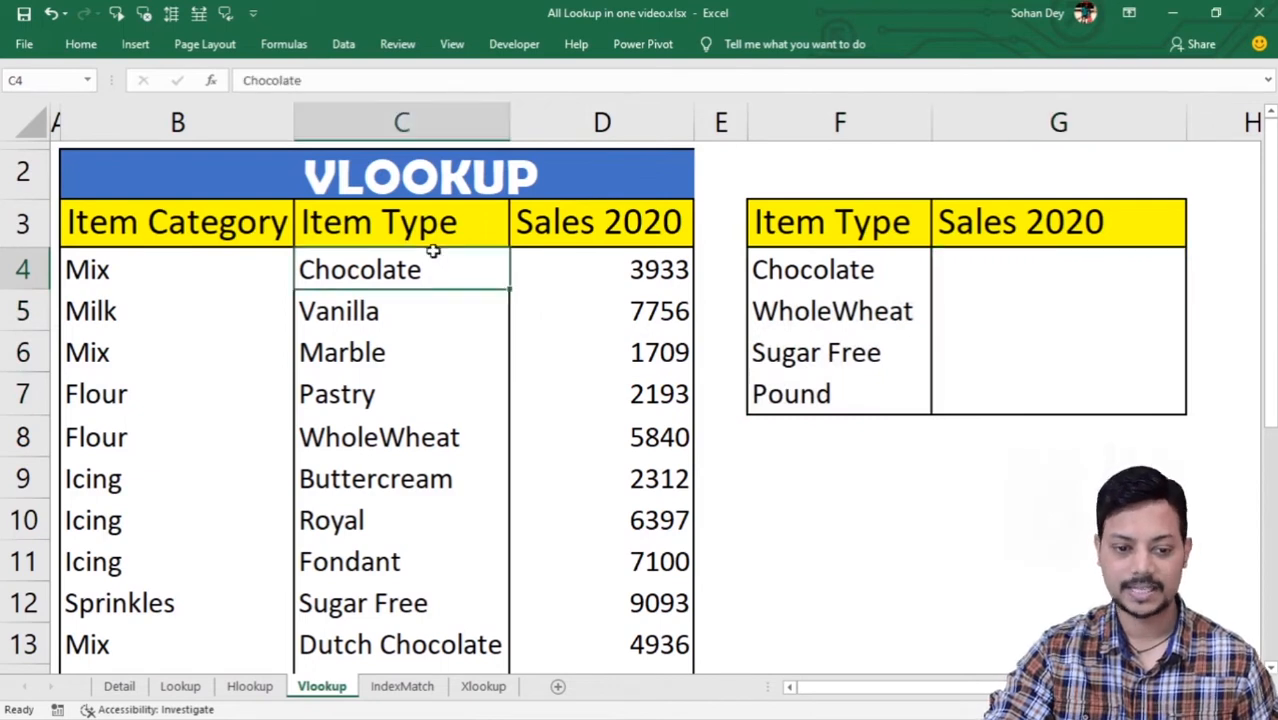
pyautogui.click(185, 237)
pyautogui.click(428, 228)
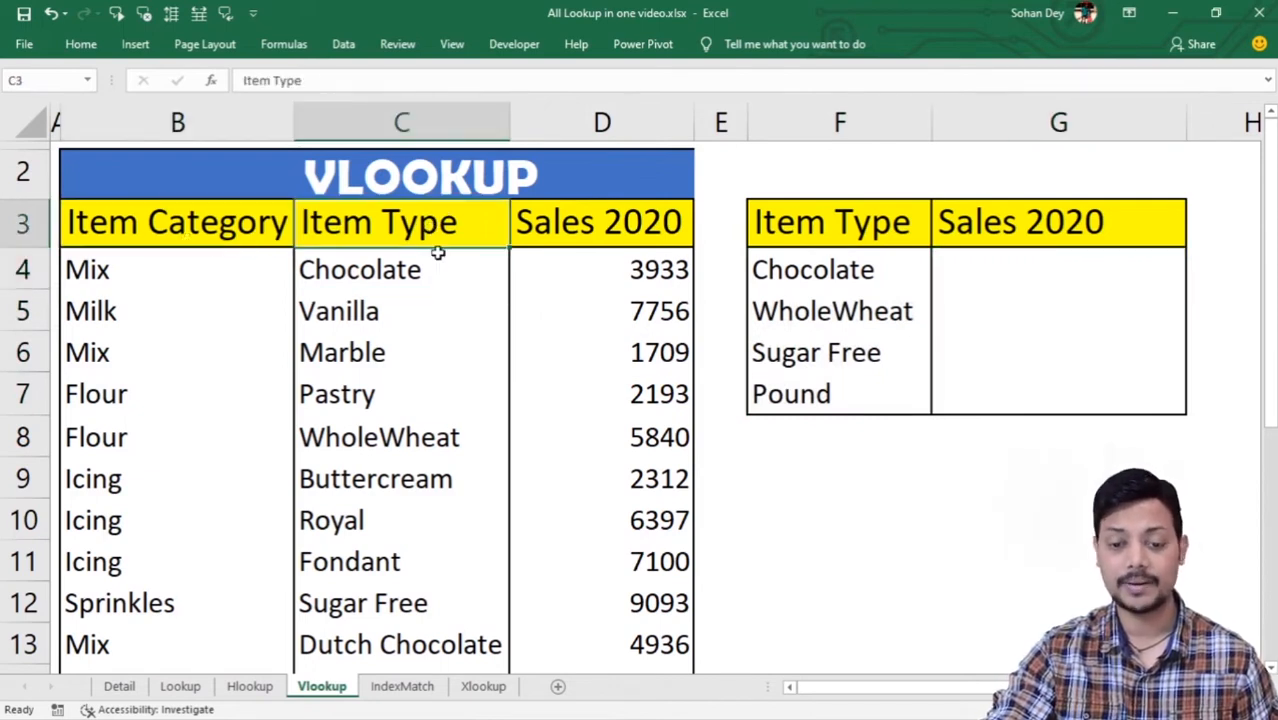
pyautogui.click(576, 228)
pyautogui.click(984, 266)
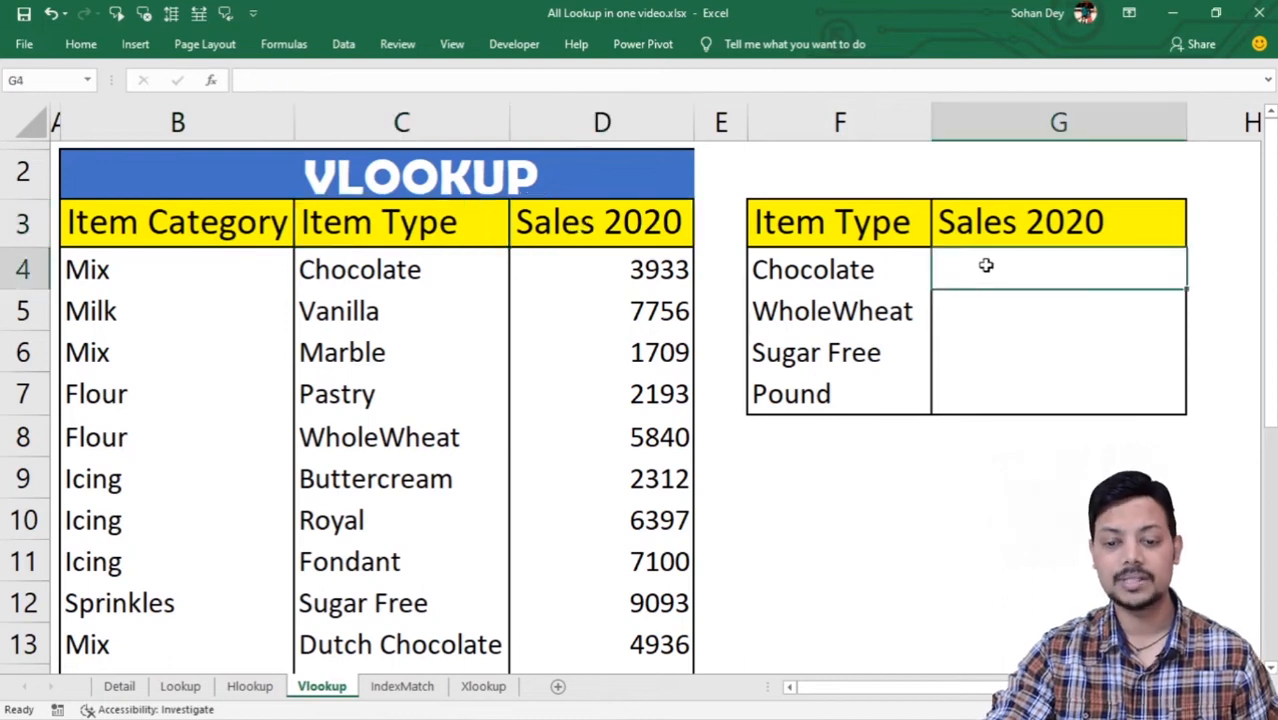
pyautogui.click(849, 284)
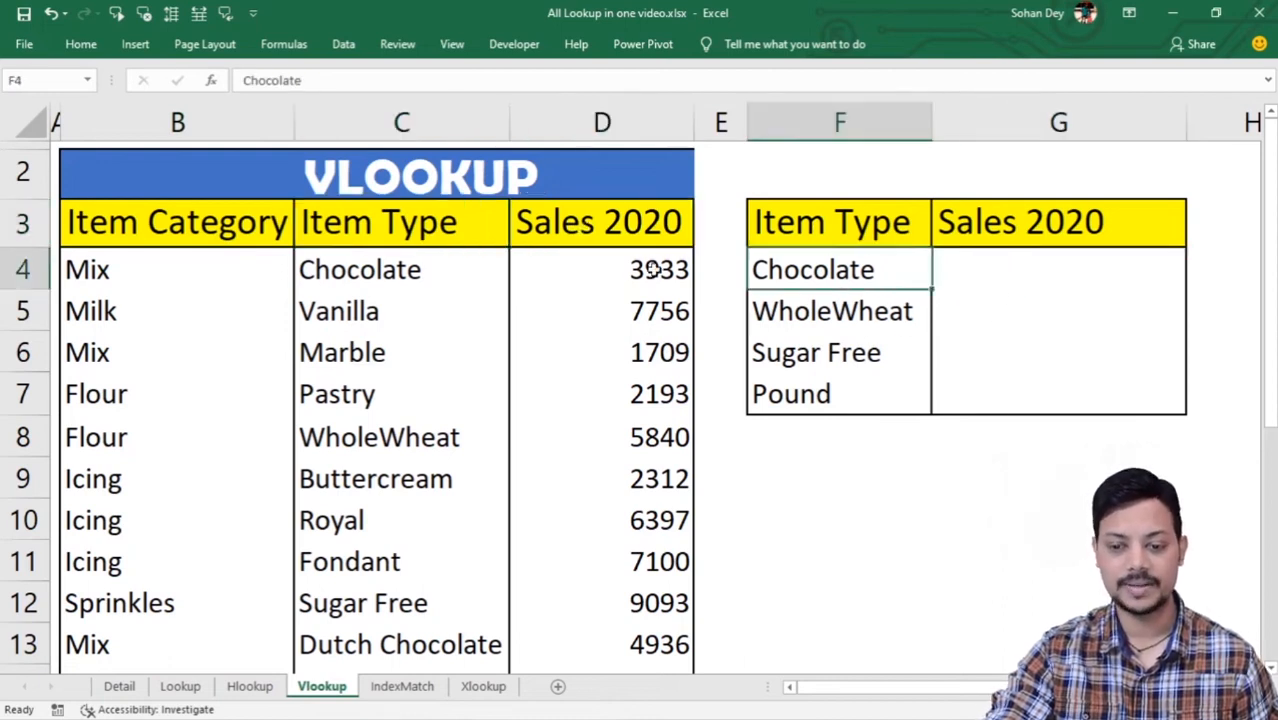
# Step: Enter =VLOOKUP(F4,C:D,2,0) in G4 to return the Sales 2020 figure for Chocolate with an exact match
pyautogui.click(999, 268)
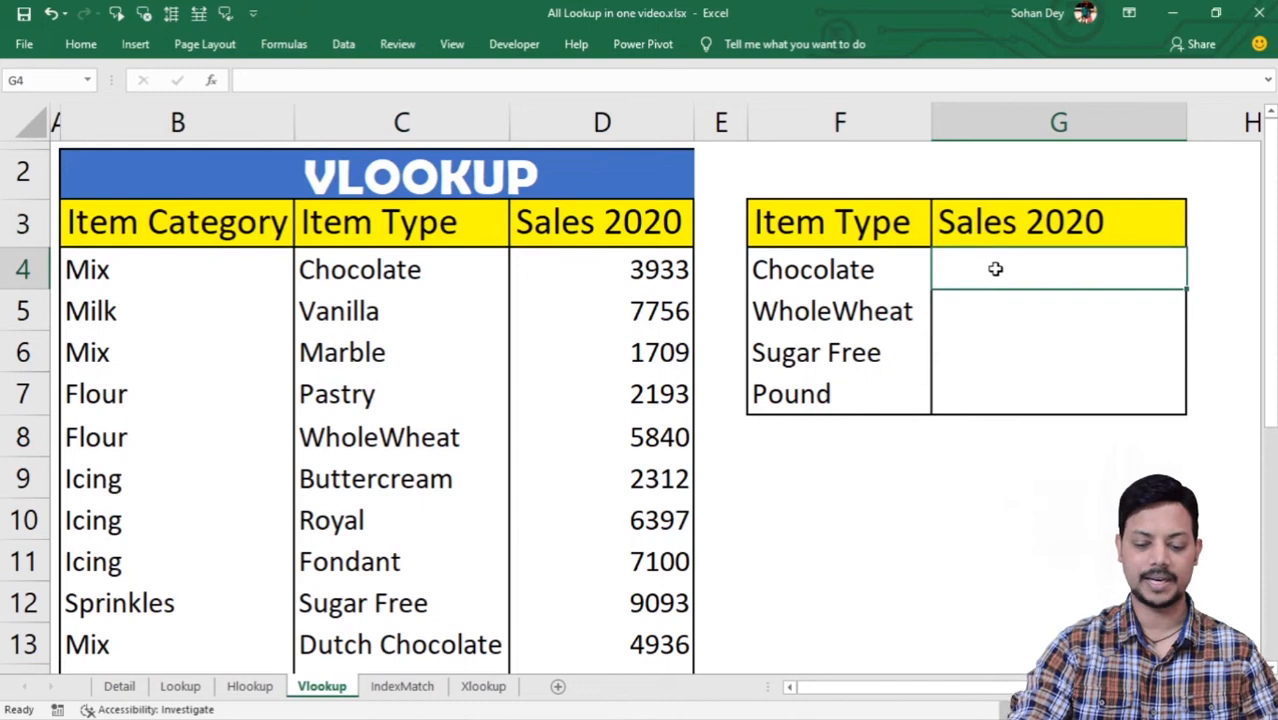
pyautogui.write('=vlo')
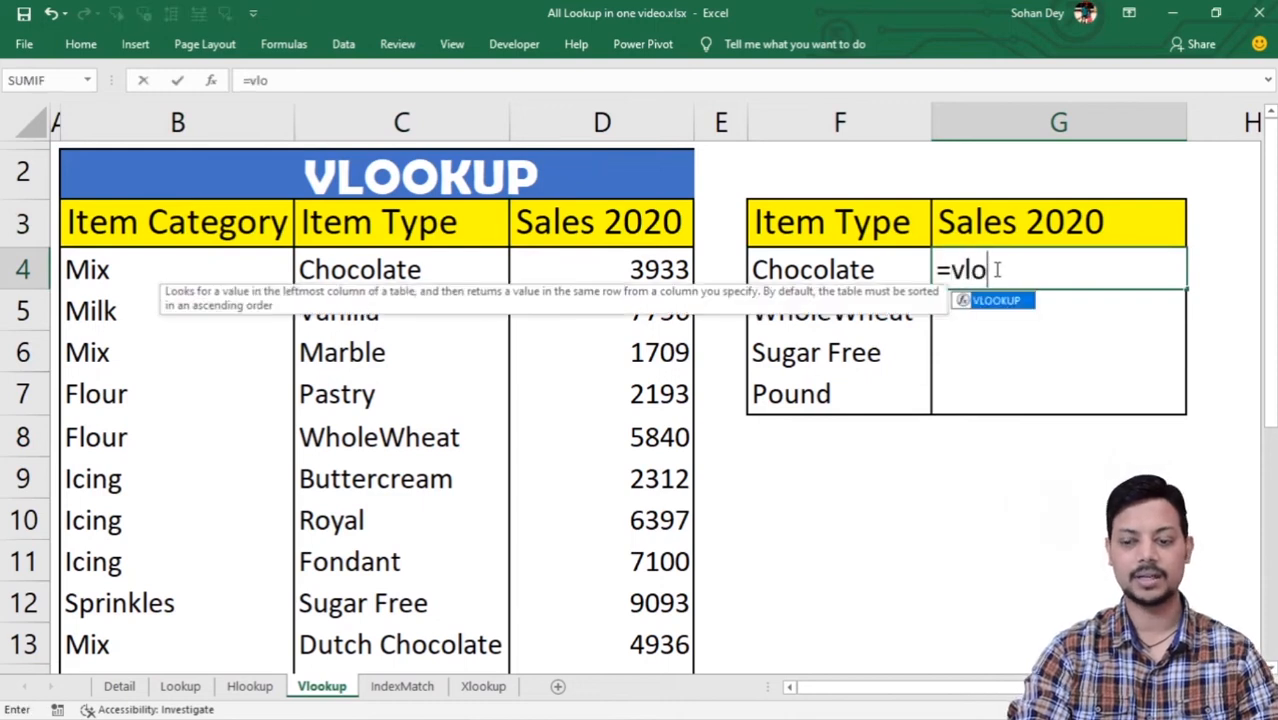
pyautogui.press('Tab')
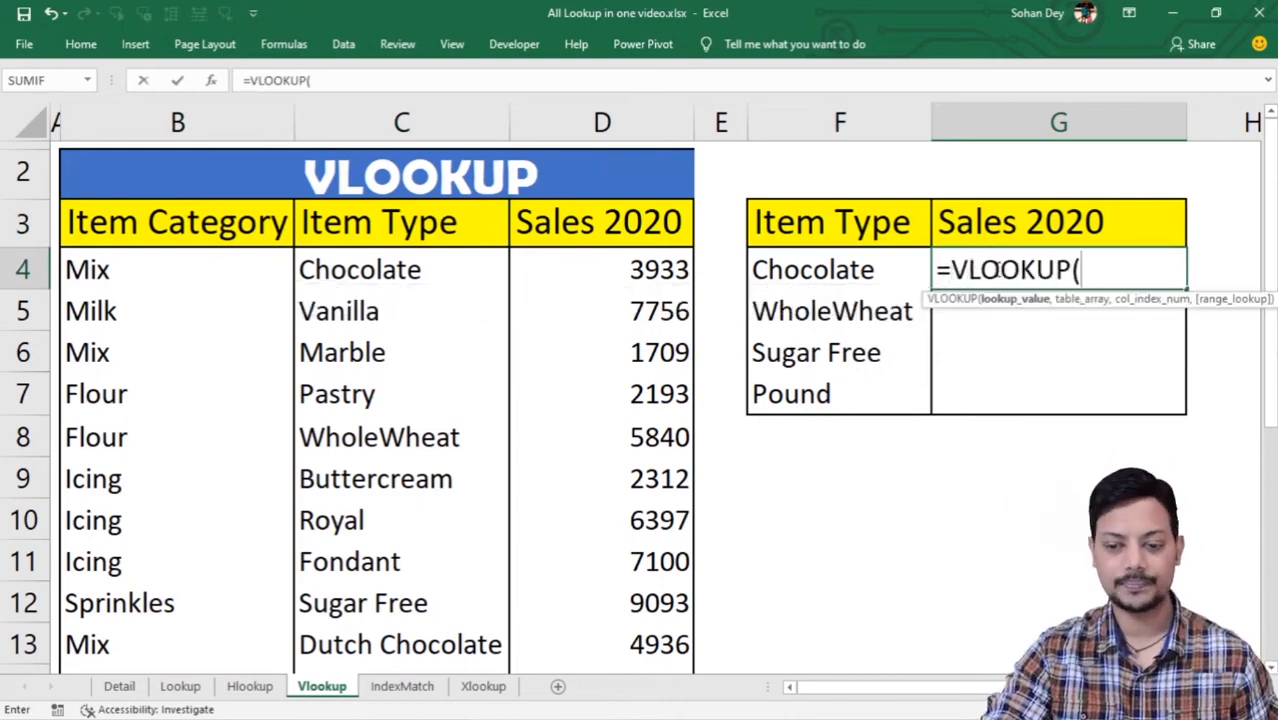
pyautogui.click(830, 268)
pyautogui.write(',')
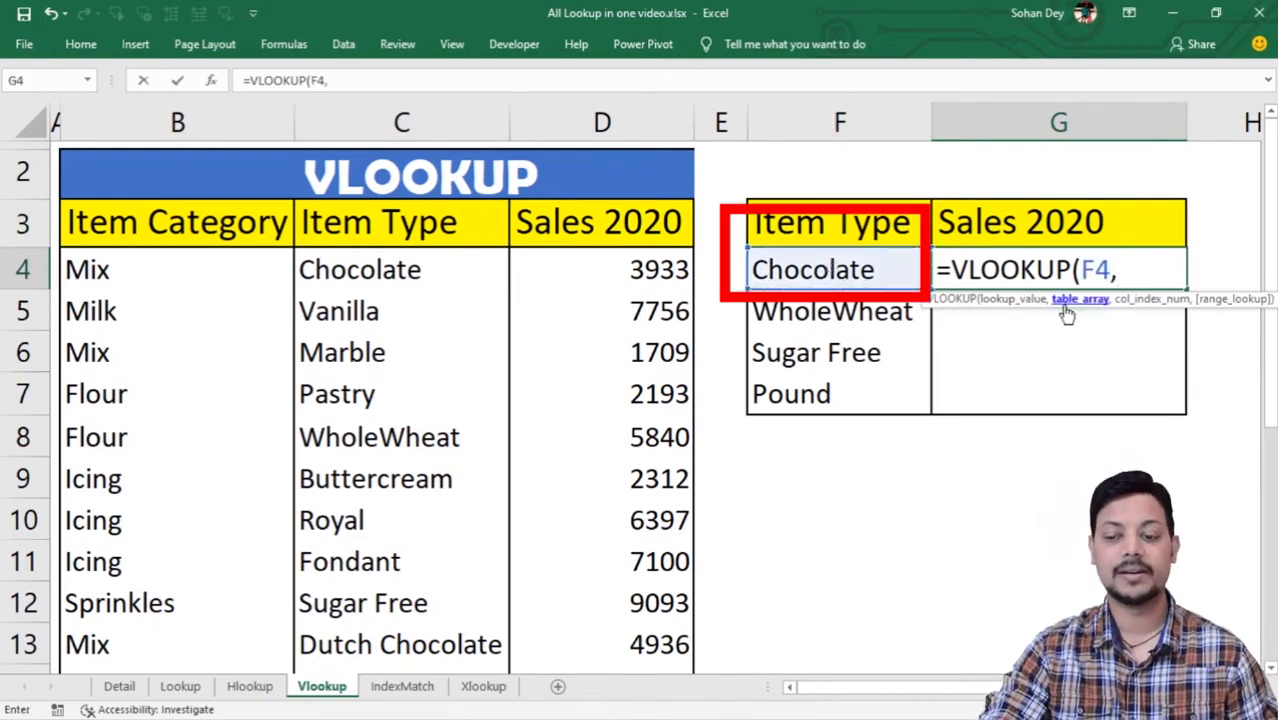
pyautogui.moveTo(404, 120); pyautogui.dragTo(540, 112)
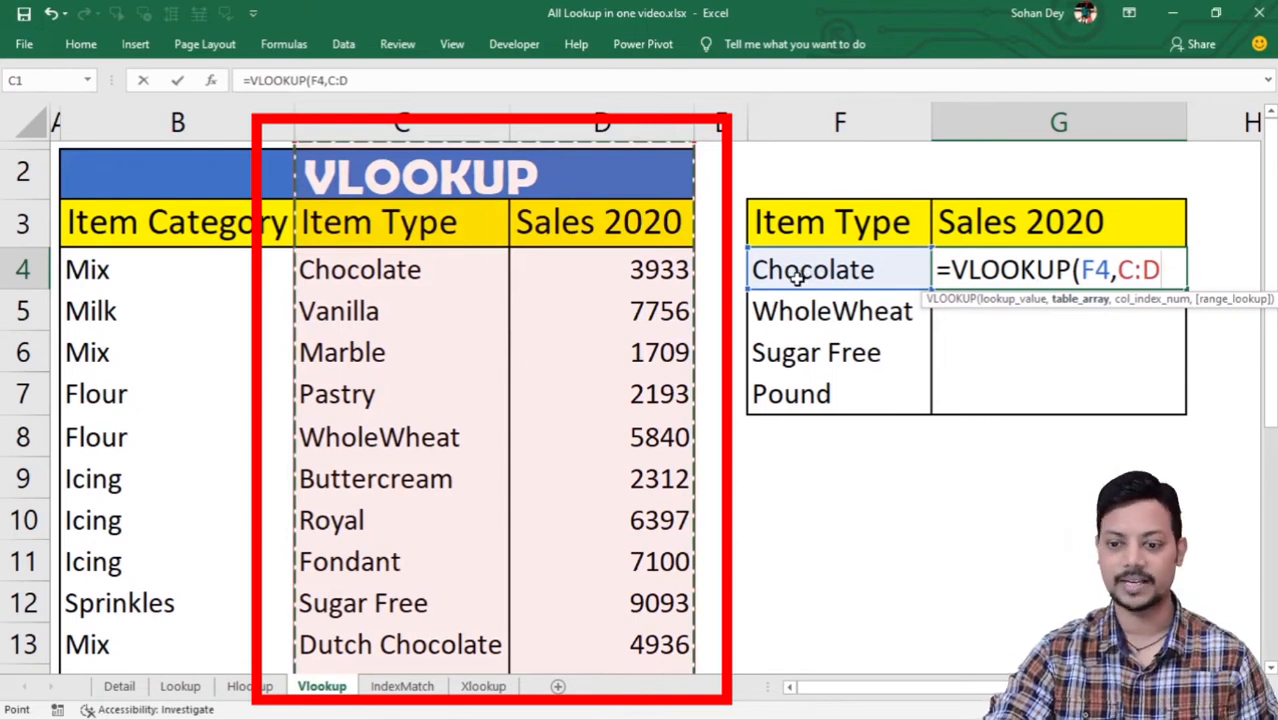
pyautogui.write(',')
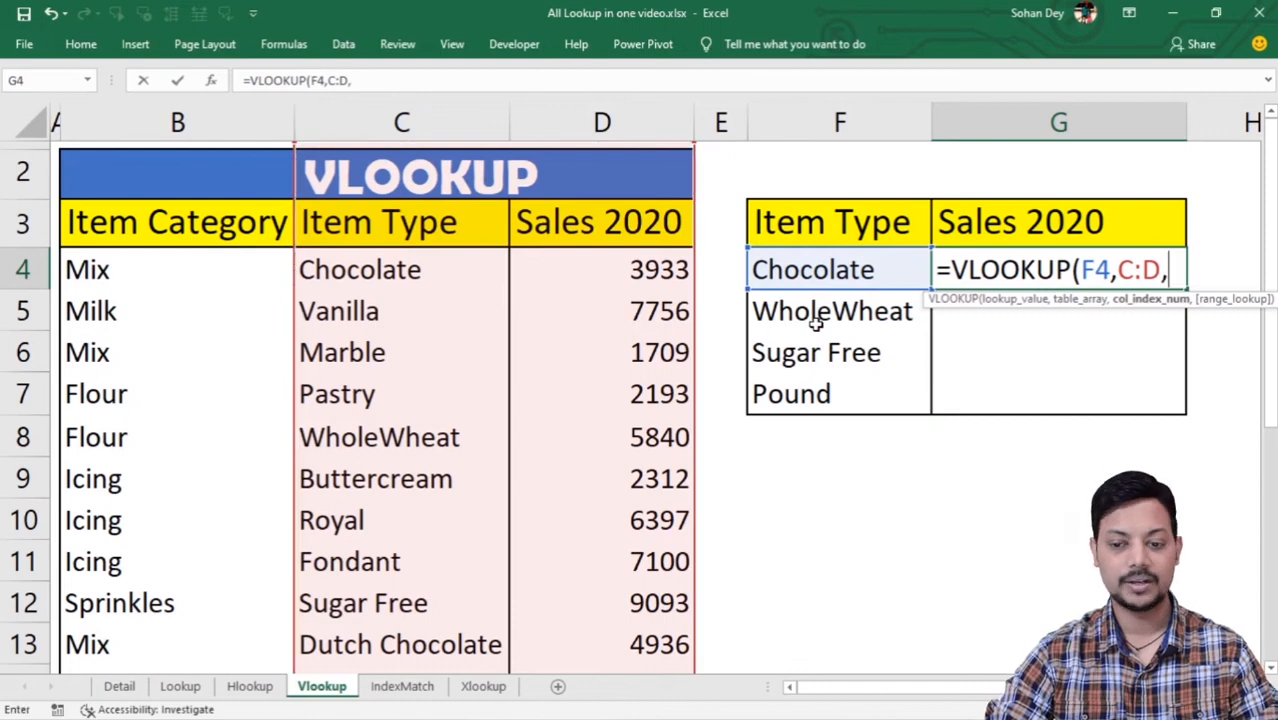
pyautogui.write('2,0')
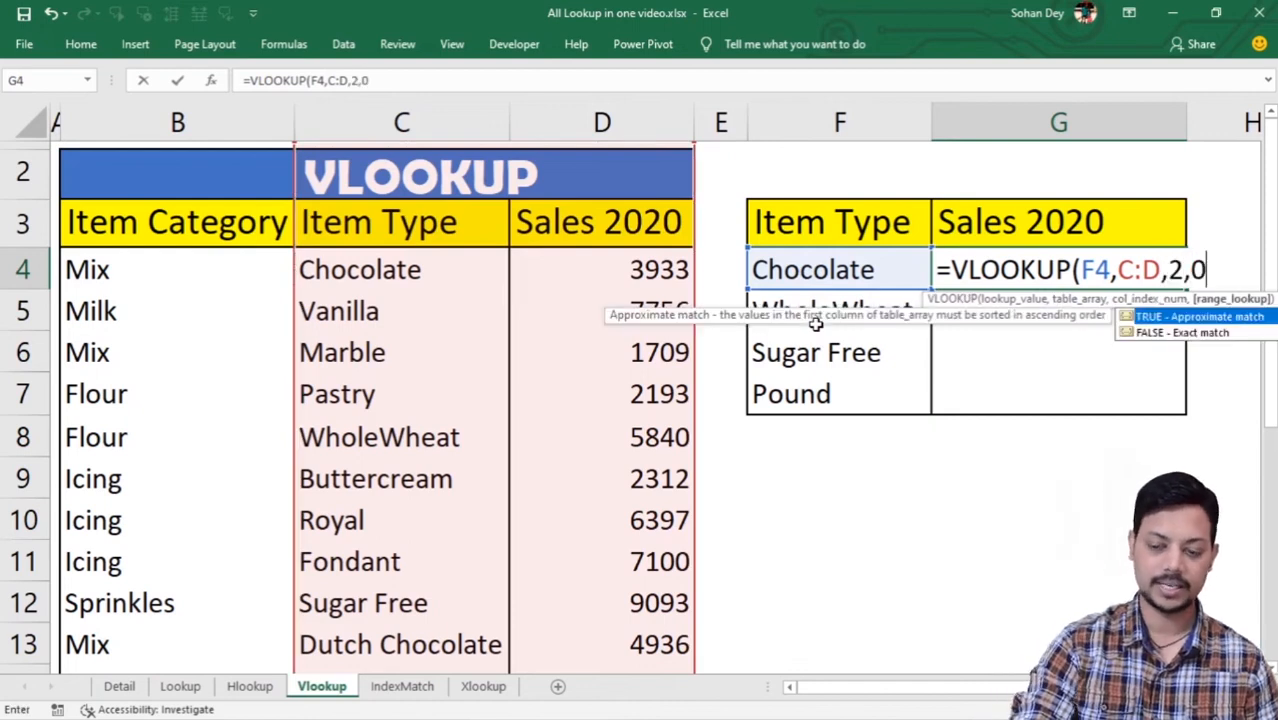
pyautogui.write(')')
pyautogui.press('Return')
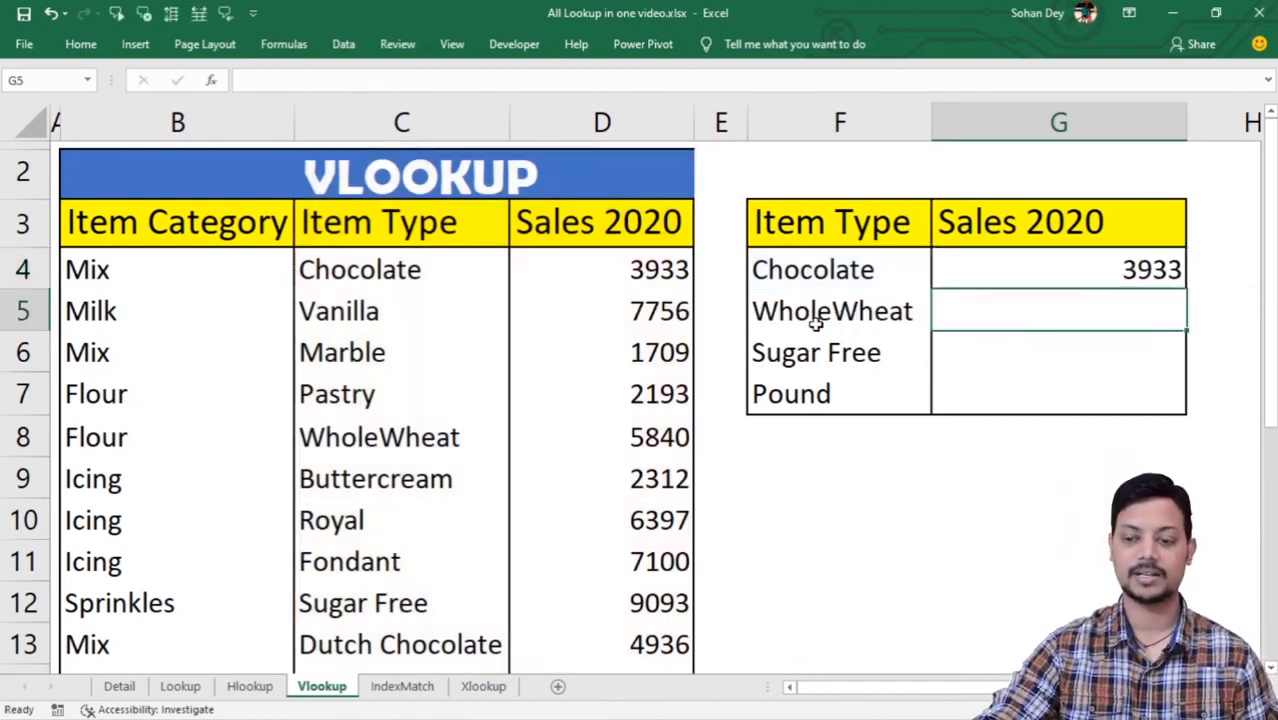
# Step: Copy the G4 VLOOKUP formula down to G7 and check the formulas in G4 and G6
pyautogui.click(1130, 272)
pyautogui.moveTo(1186, 289); pyautogui.dragTo(1195, 400)
pyautogui.click(1204, 374)
pyautogui.click(1137, 273)
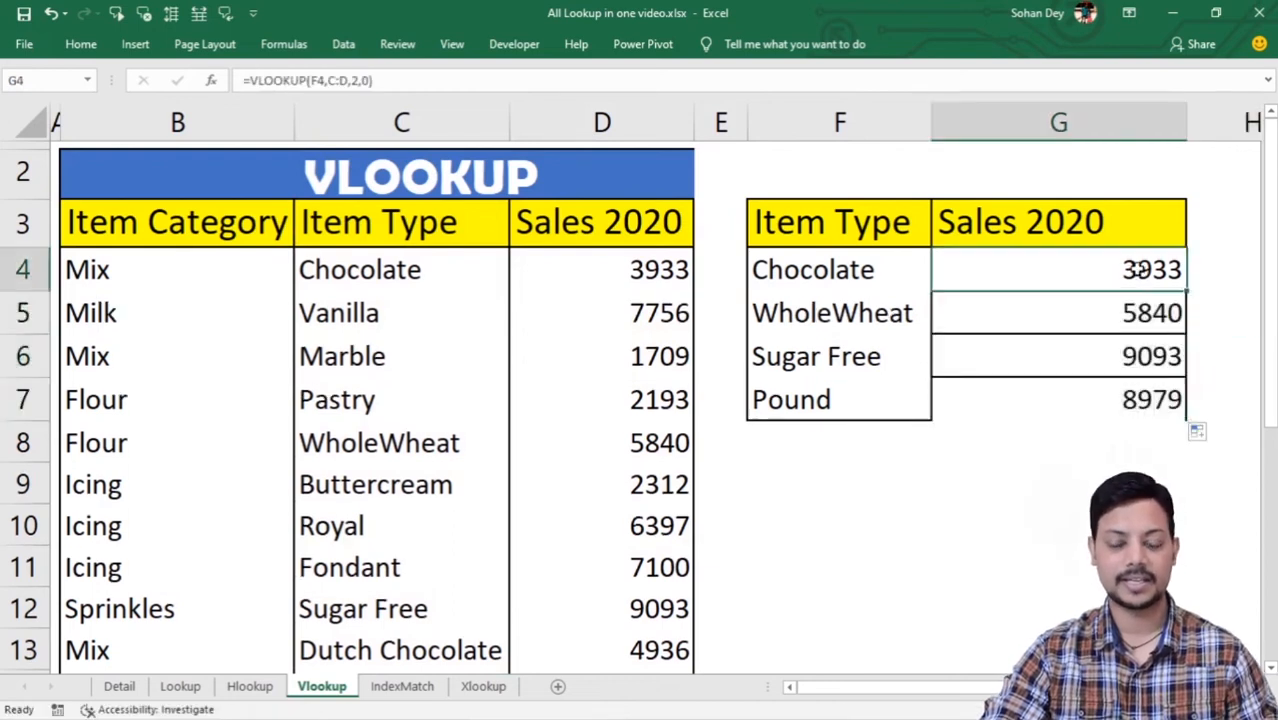
pyautogui.click(1027, 366)
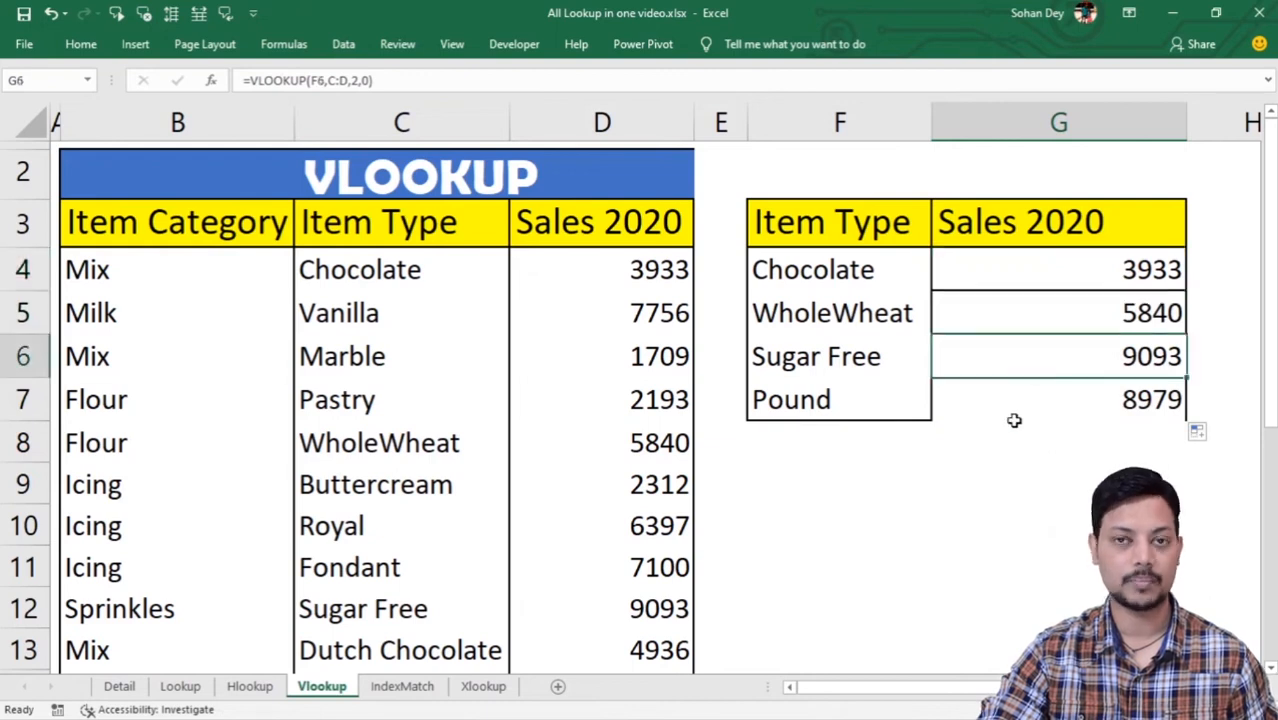
# Step: Clear the VLOOKUP formulas from the Sales 2020 cells G4:G7
pyautogui.moveTo(1150, 266); pyautogui.dragTo(1141, 400)
pyautogui.click(912, 476)
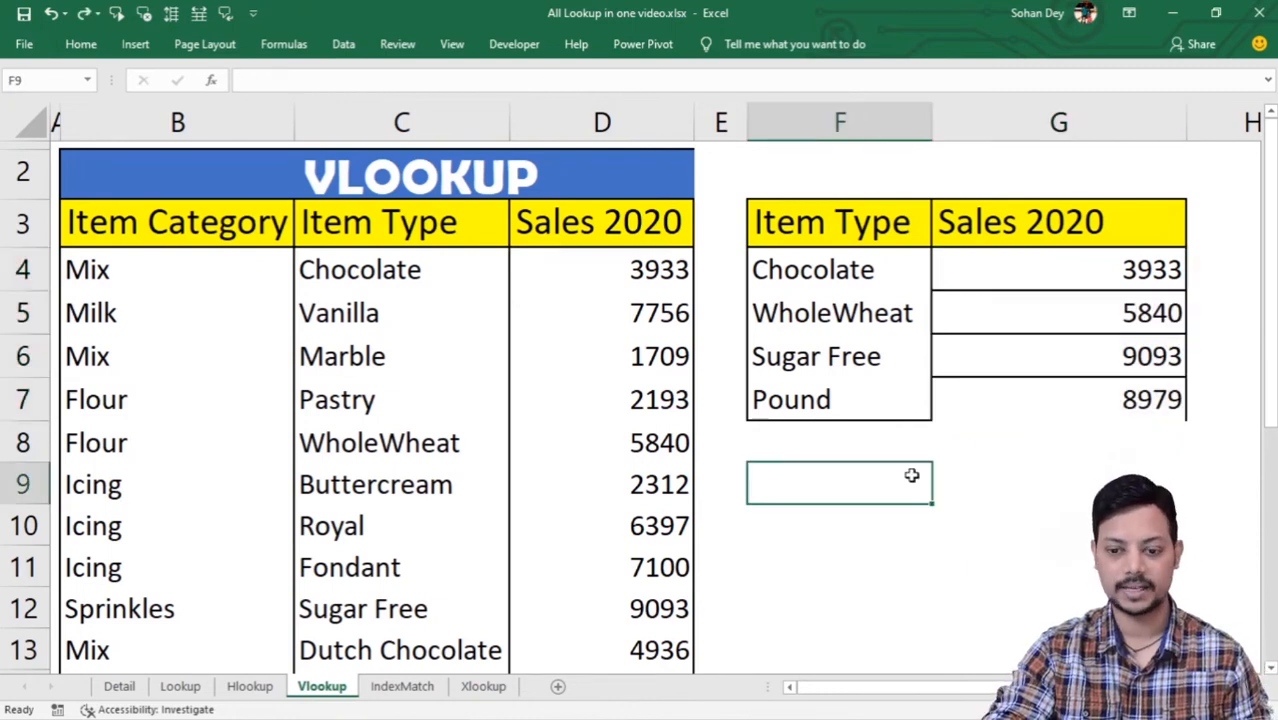
pyautogui.click(1086, 260)
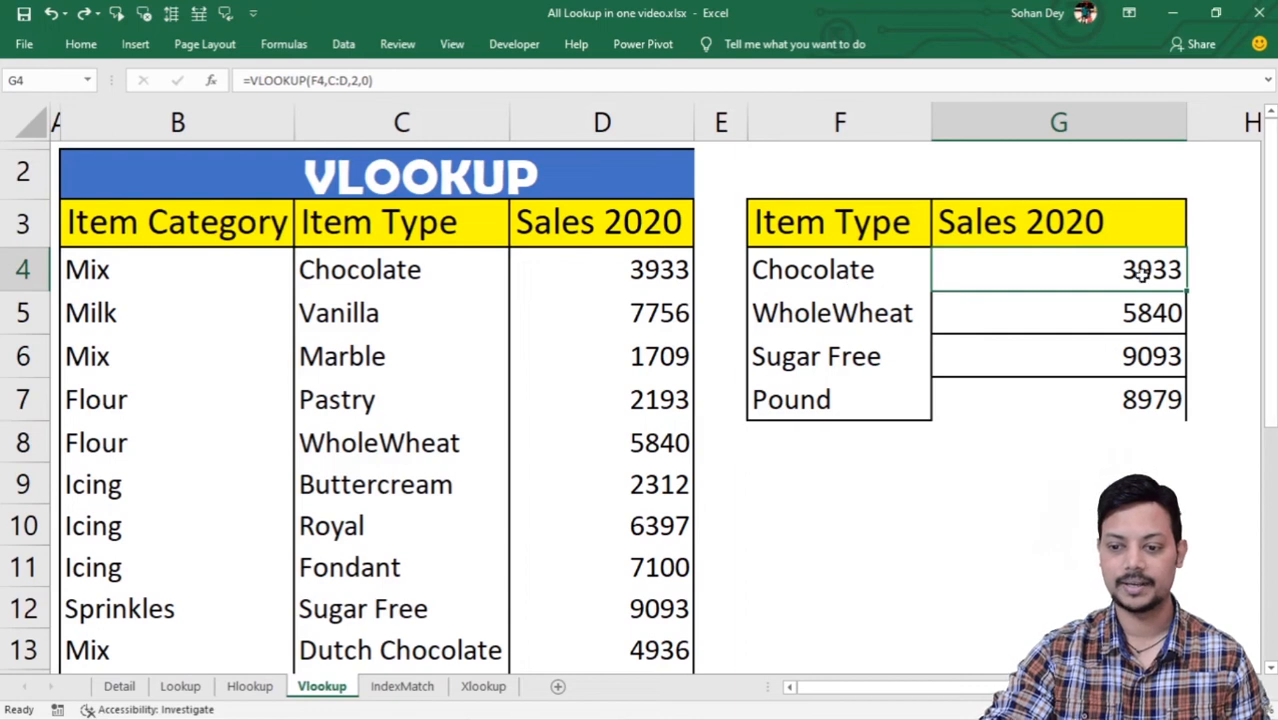
pyautogui.moveTo(1138, 275)
pyautogui.mouseDown()
pyautogui.moveTo(1140, 466)
pyautogui.moveTo(1121, 400)
pyautogui.mouseUp()
pyautogui.press('Delete')
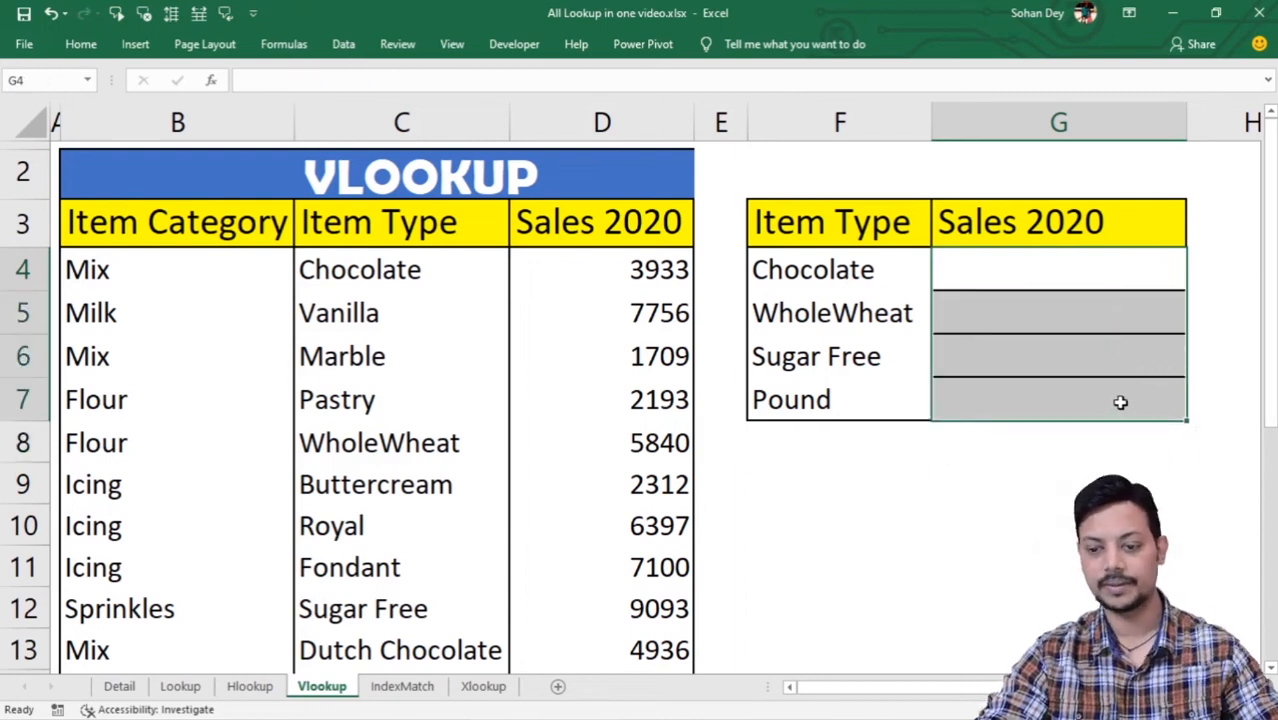
# Step: Enter =VLOOKUP(F4,B:C,2,0) in G4 to try looking up Chocolate with the Item Type column second in the table array
pyautogui.click(1062, 278)
pyautogui.write('=')
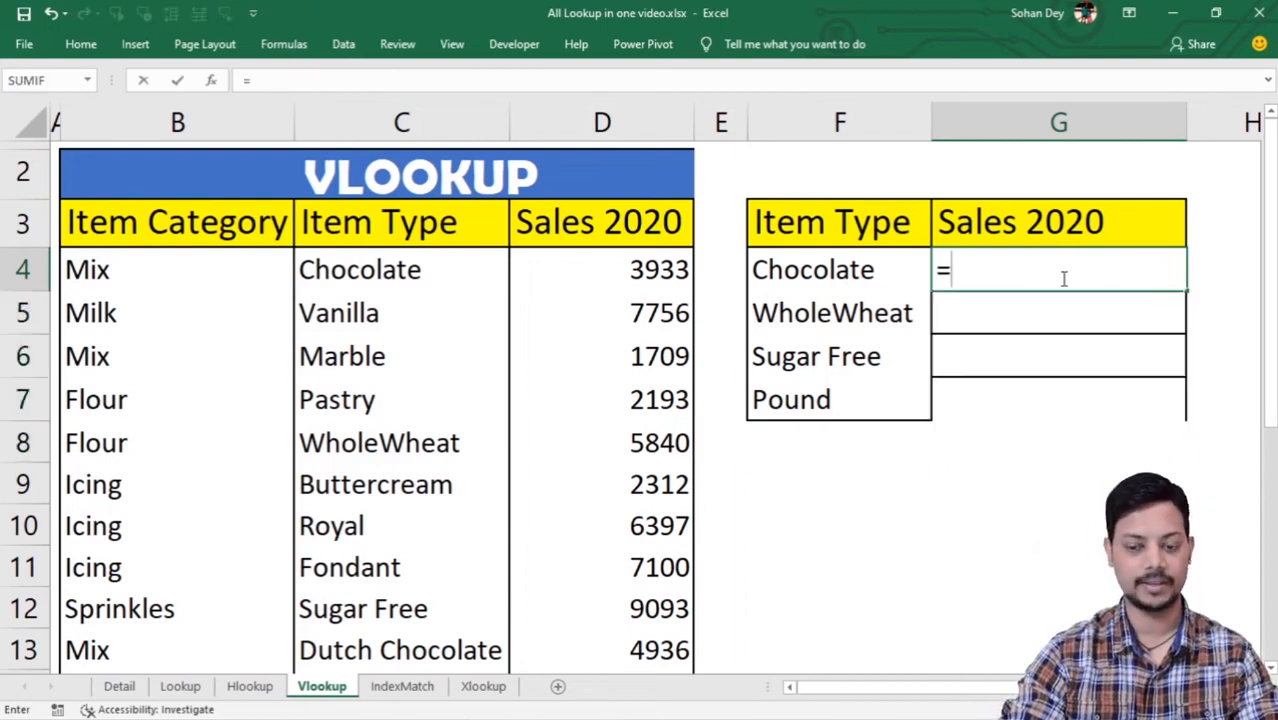
pyautogui.write('vlo')
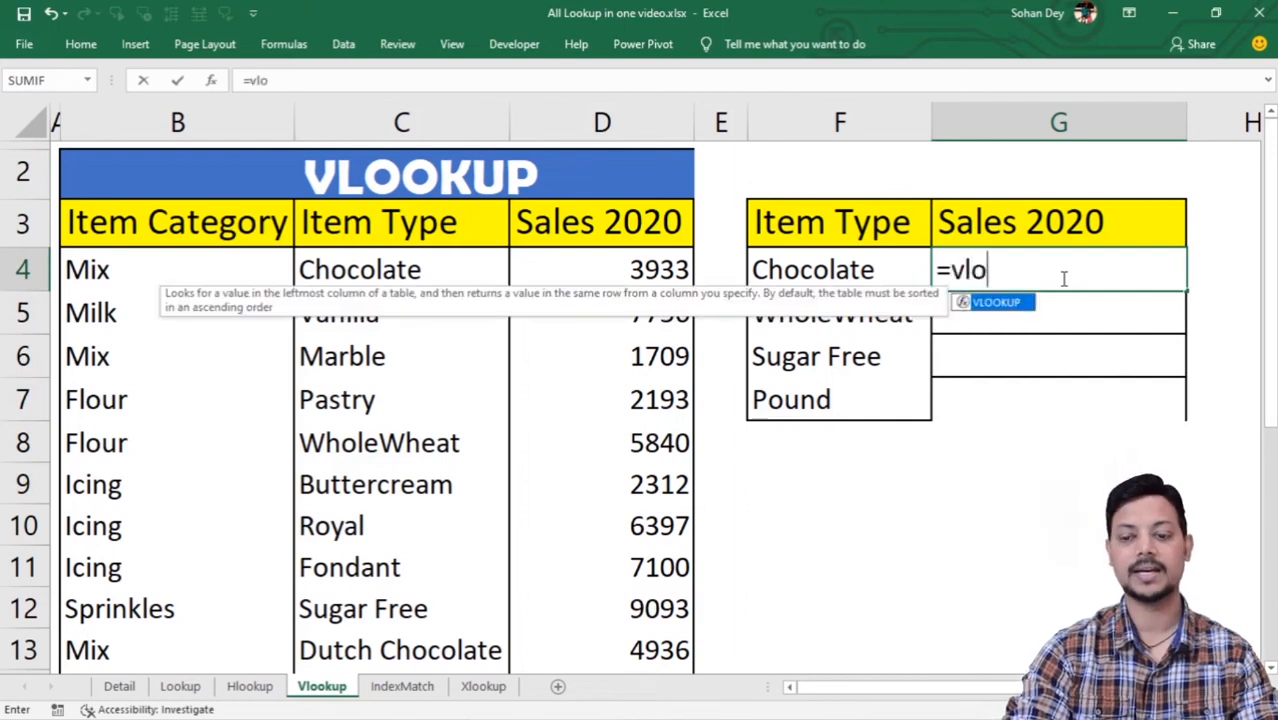
pyautogui.write('kup')
pyautogui.press('Tab')
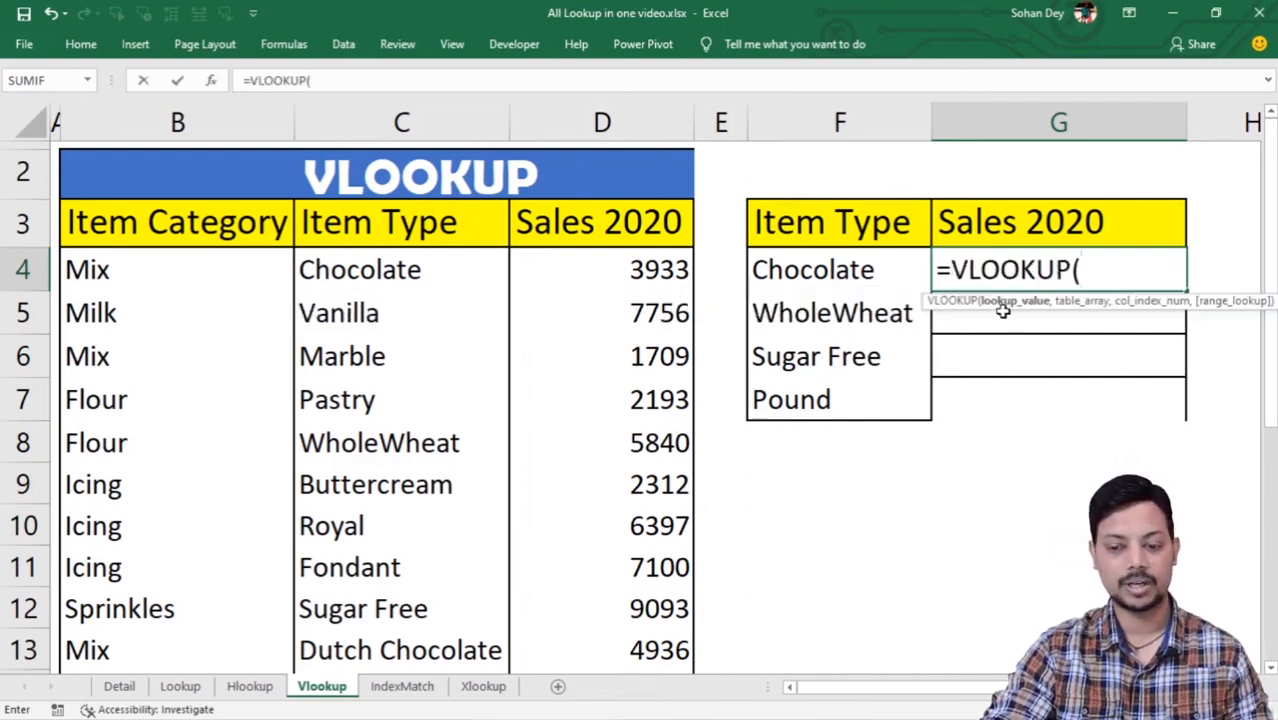
pyautogui.click(876, 271)
pyautogui.write(',')
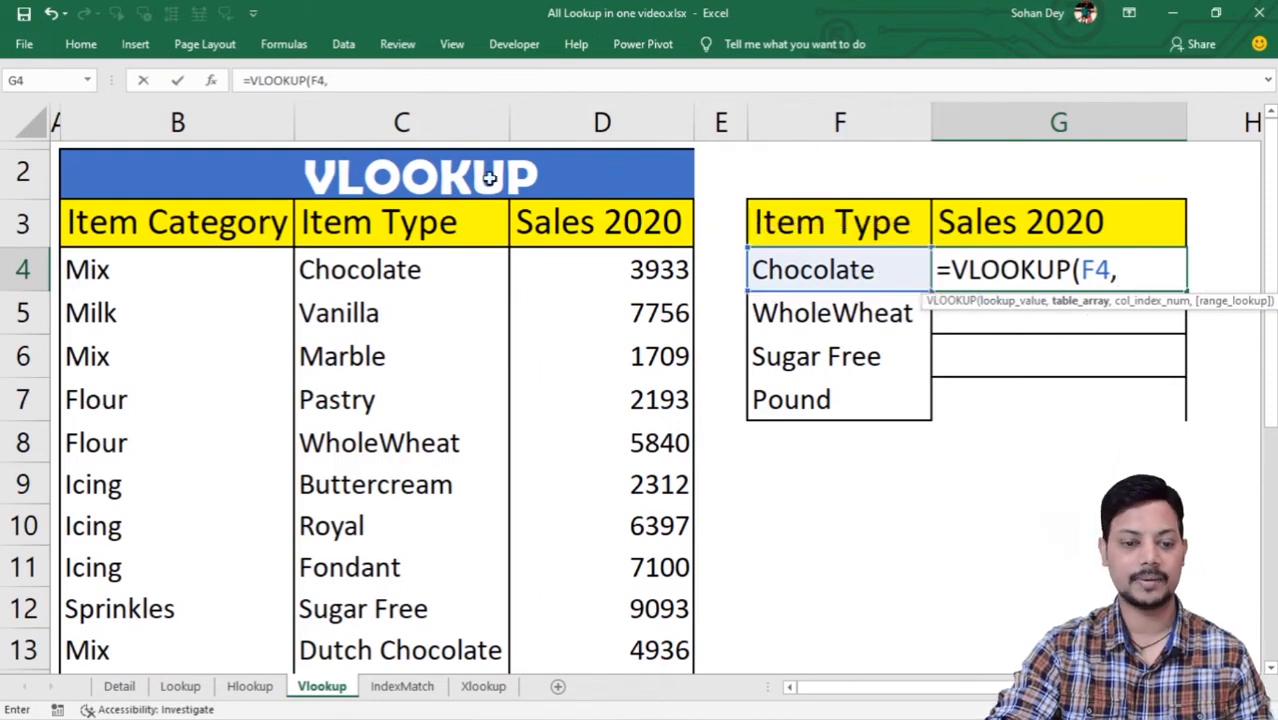
pyautogui.moveTo(403, 121)
pyautogui.mouseDown()
pyautogui.moveTo(305, 101)
pyautogui.moveTo(218, 103)
pyautogui.mouseUp()
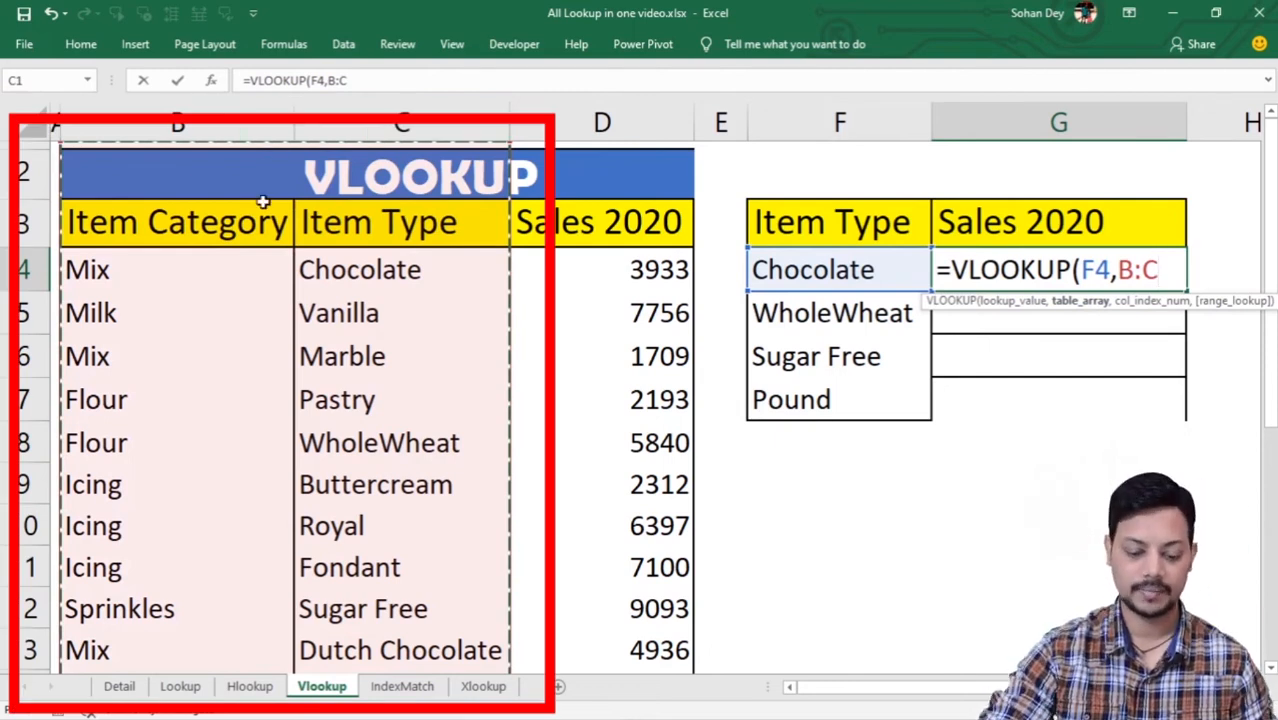
pyautogui.write(',2,')
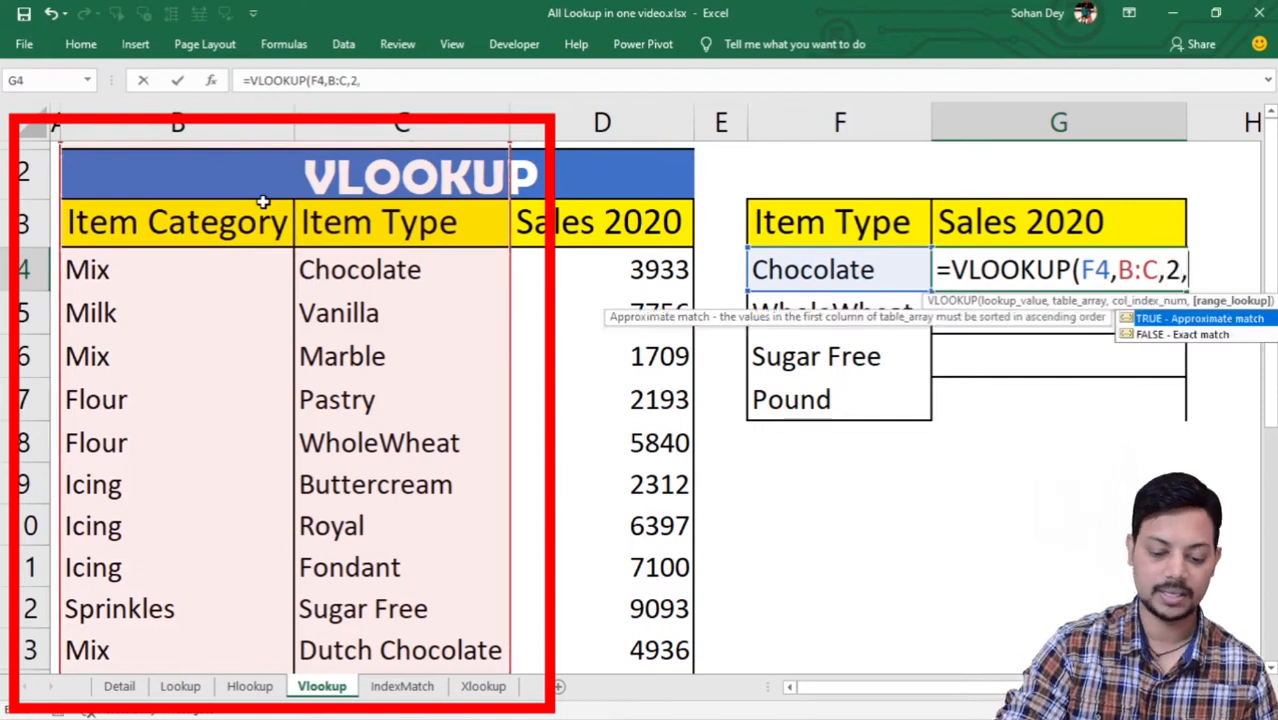
pyautogui.write('0)')
pyautogui.press('Return')
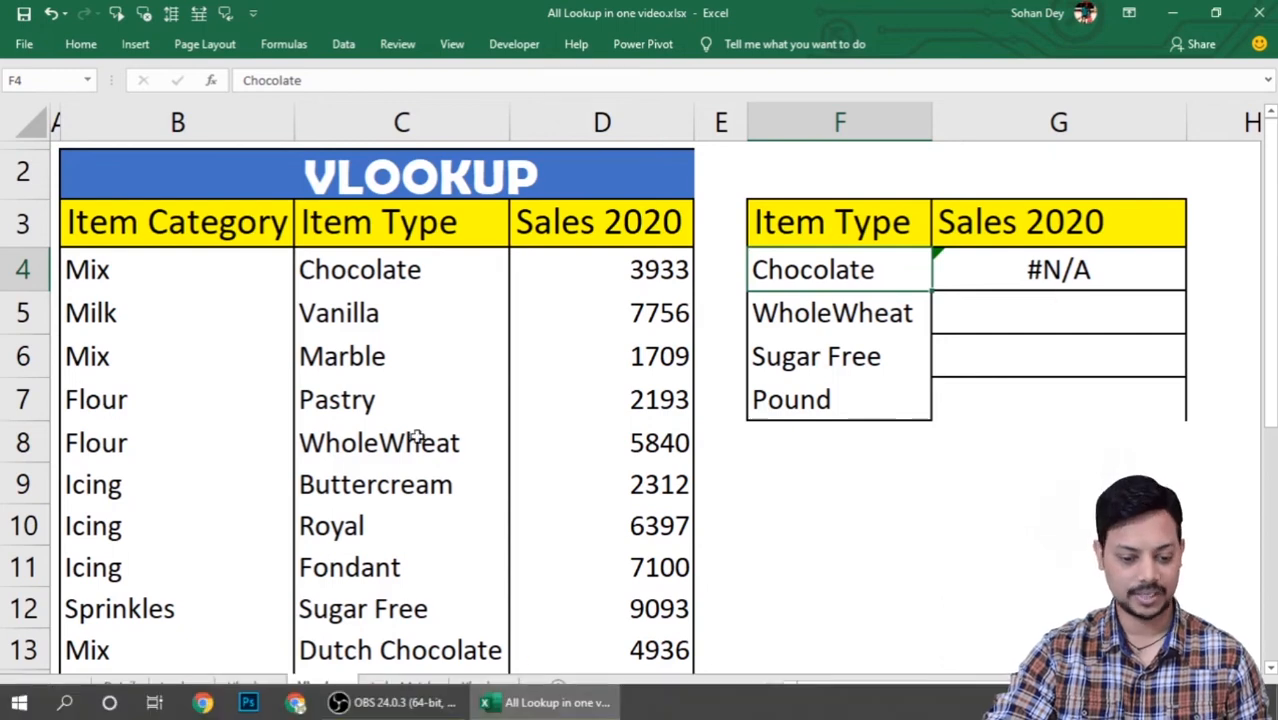
# Step: On the IndexMatch sheet, enter =INDEX(B:B,MATCH(G4,C:C,0)) in H4 to return the city for the unique code in G4
pyautogui.click(398, 688)
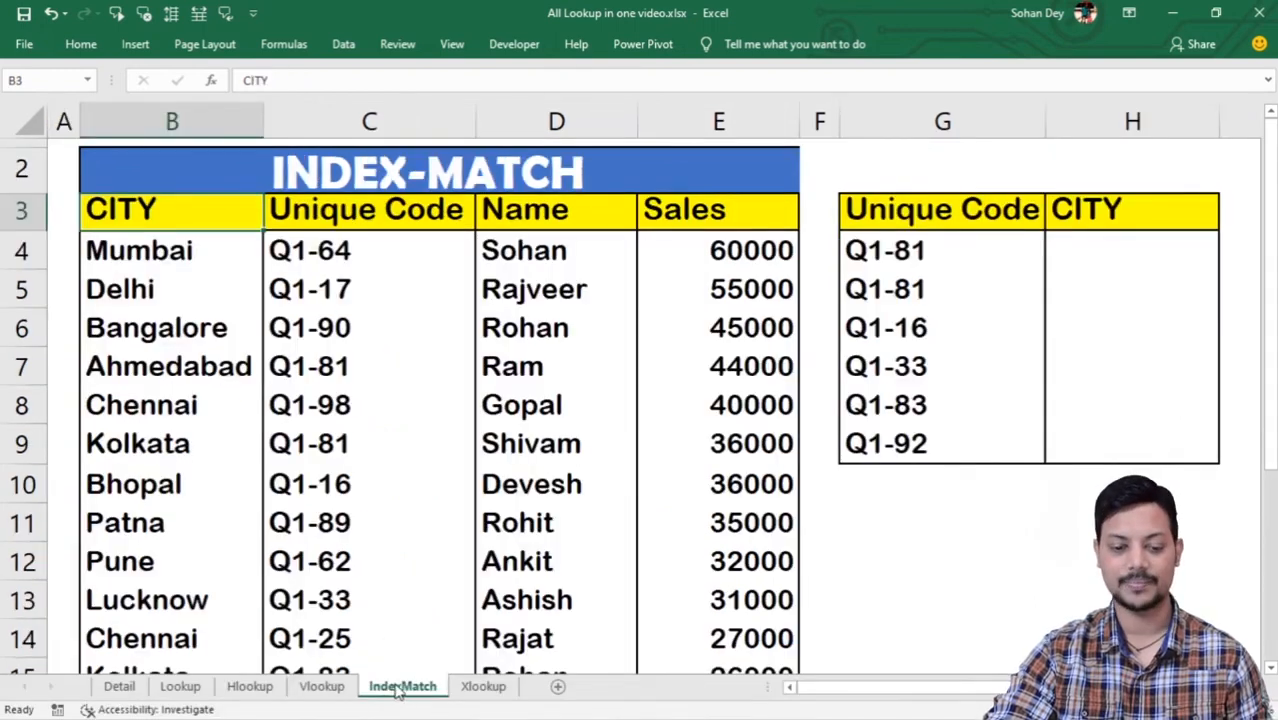
pyautogui.click(1083, 246)
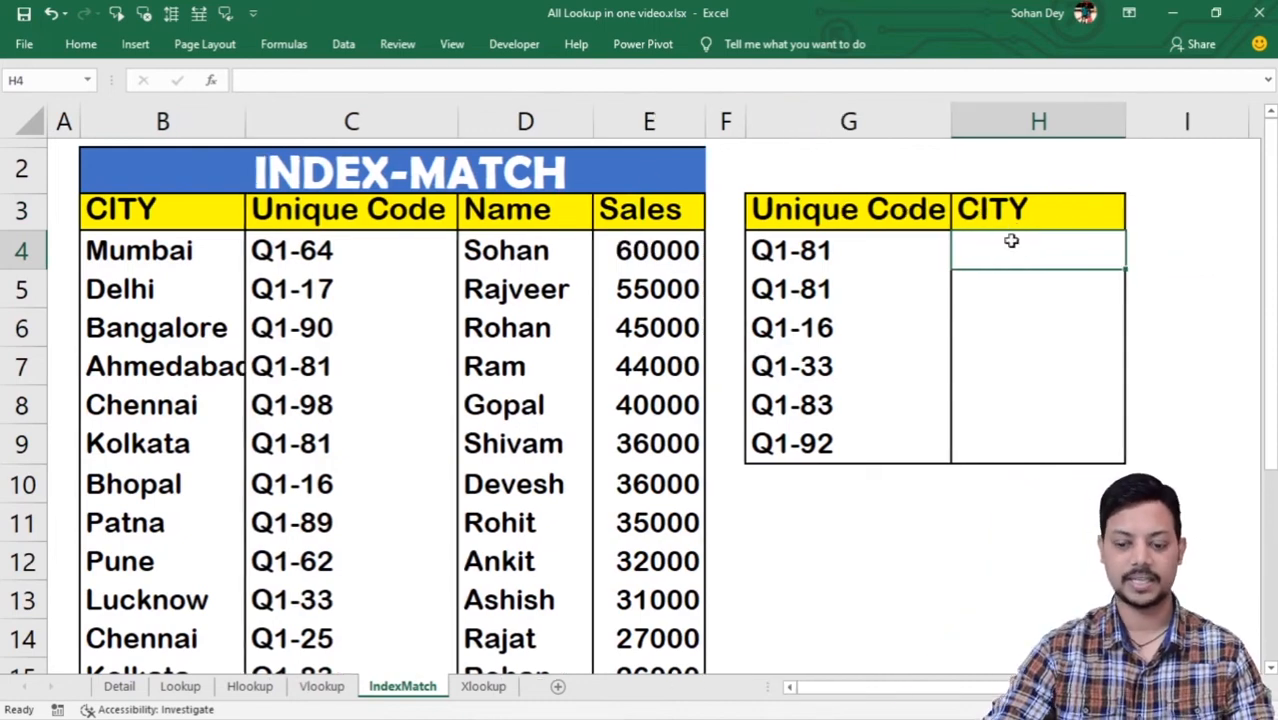
pyautogui.write('=ind')
pyautogui.press('Tab')
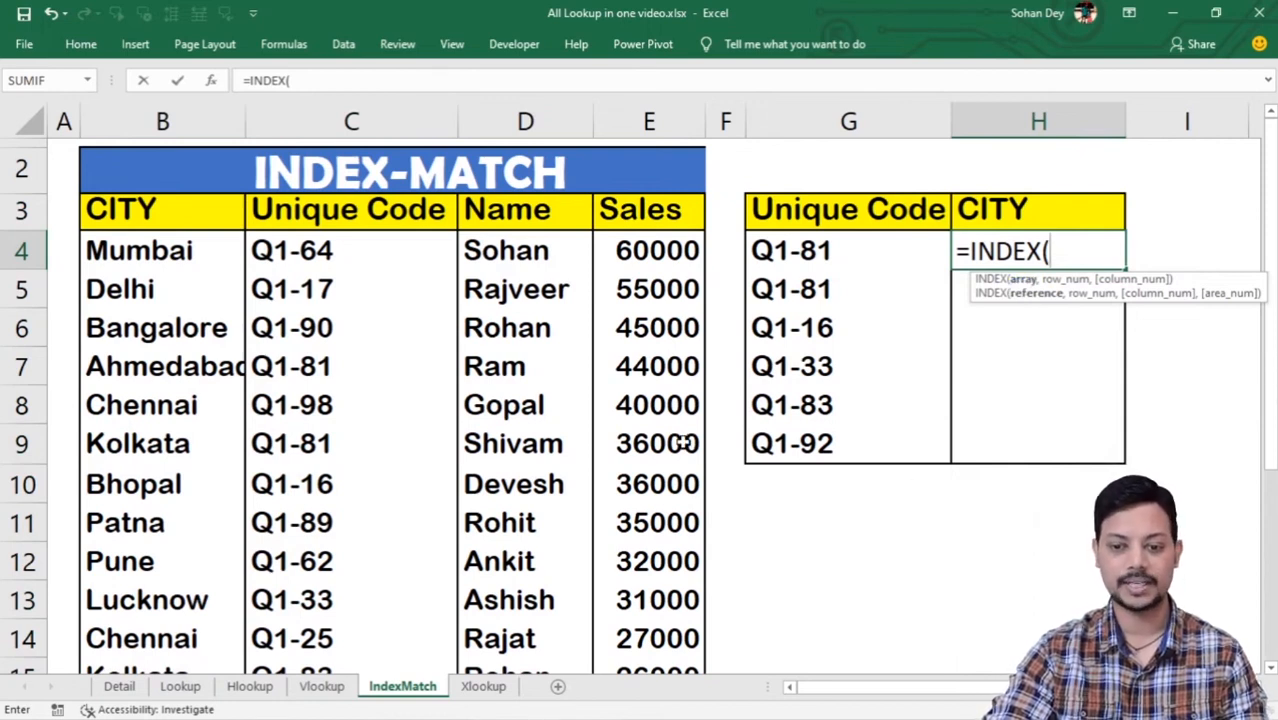
pyautogui.click(187, 118)
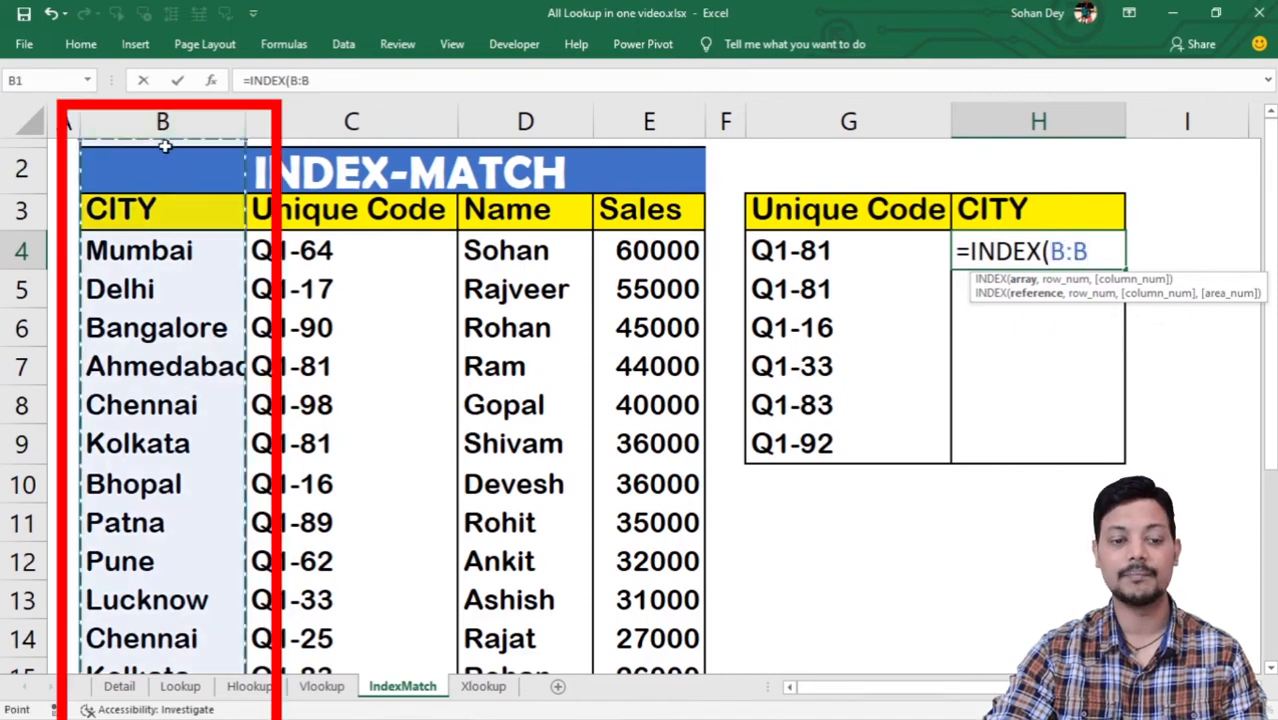
pyautogui.write(',')
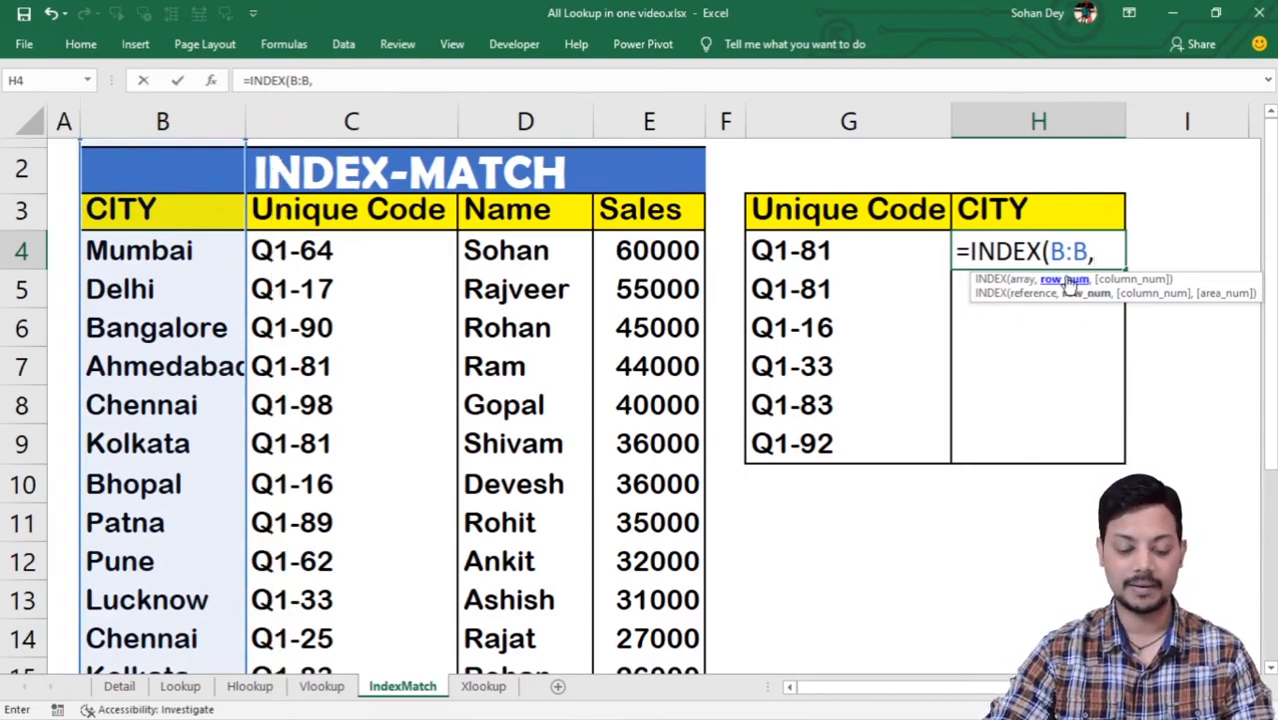
pyautogui.write('match')
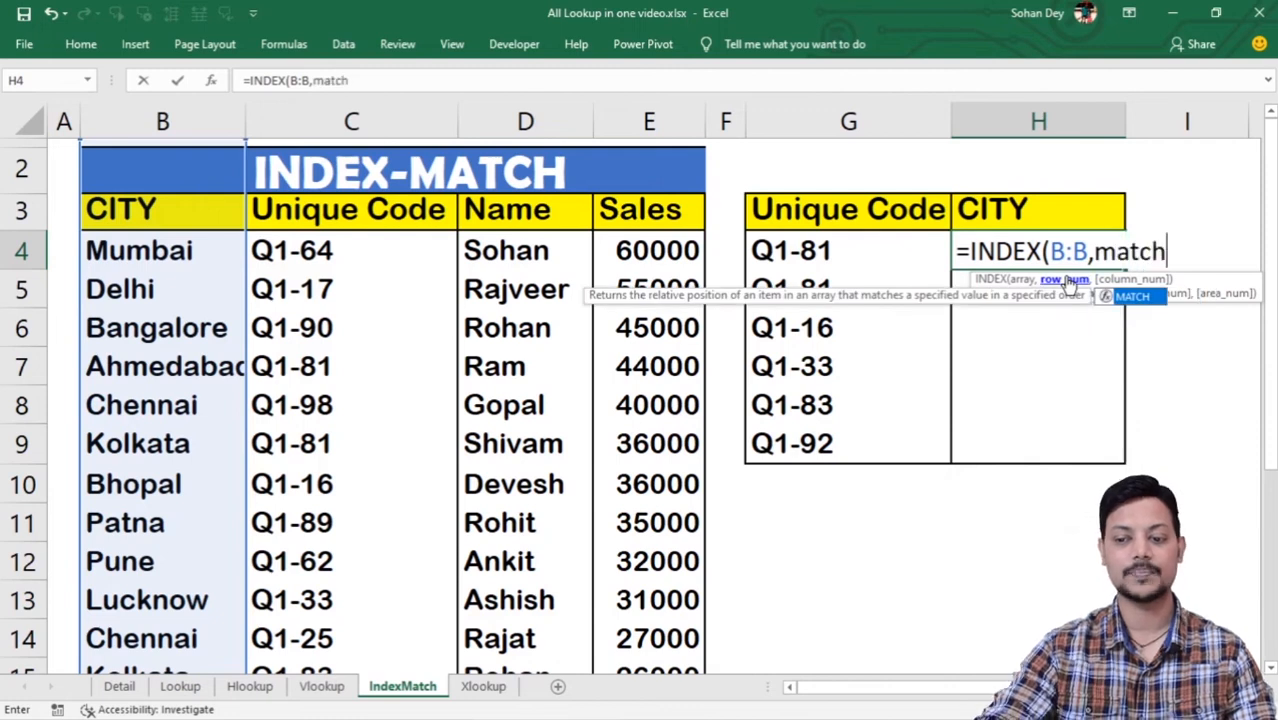
pyautogui.press('Tab')
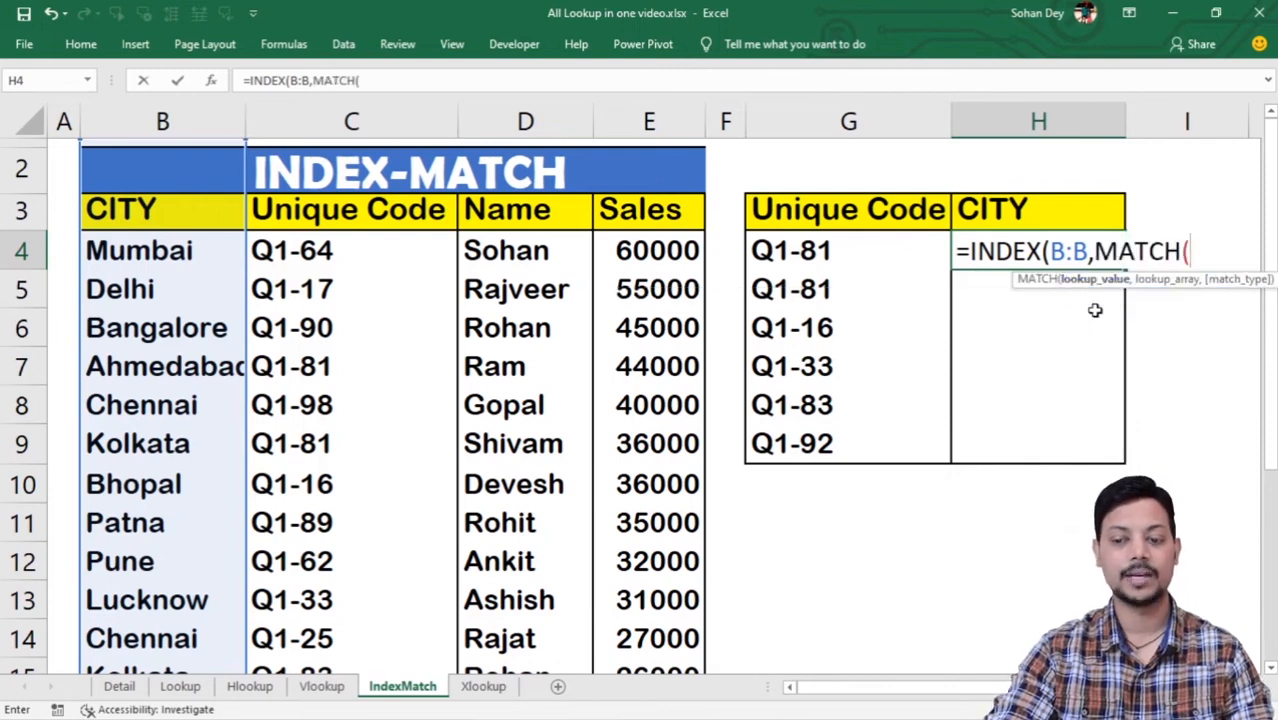
pyautogui.click(816, 253)
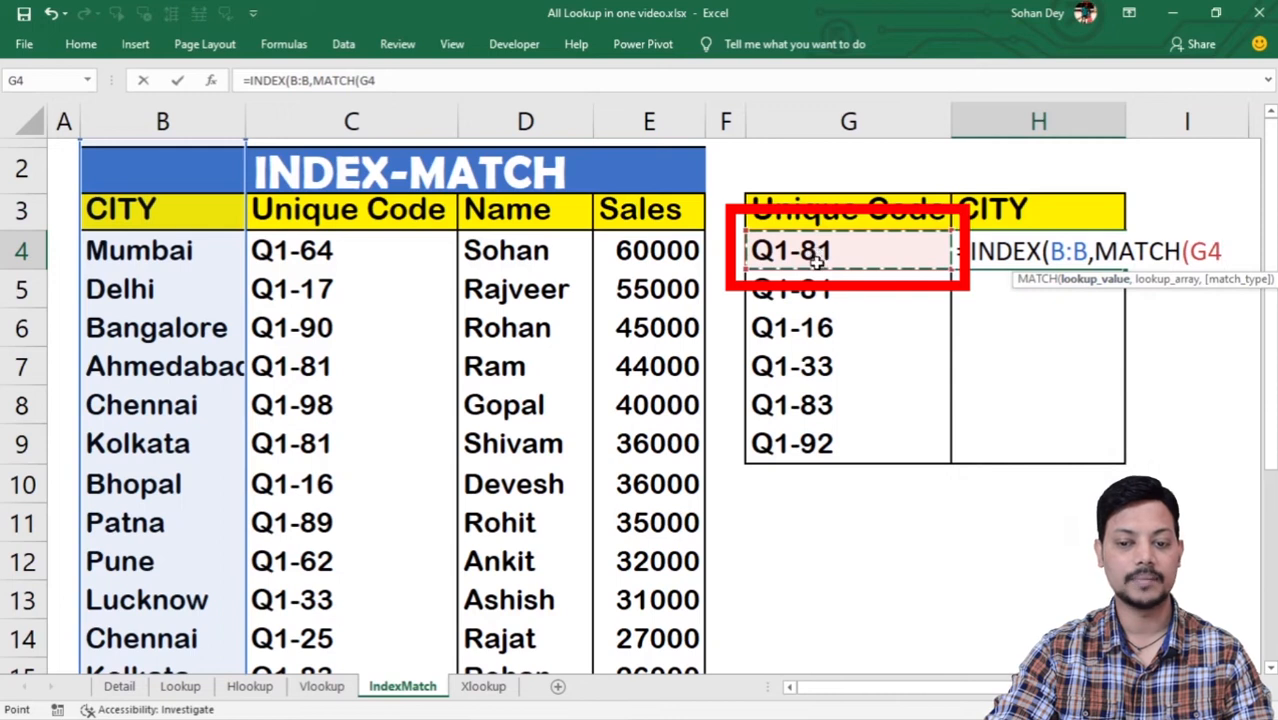
pyautogui.write(',')
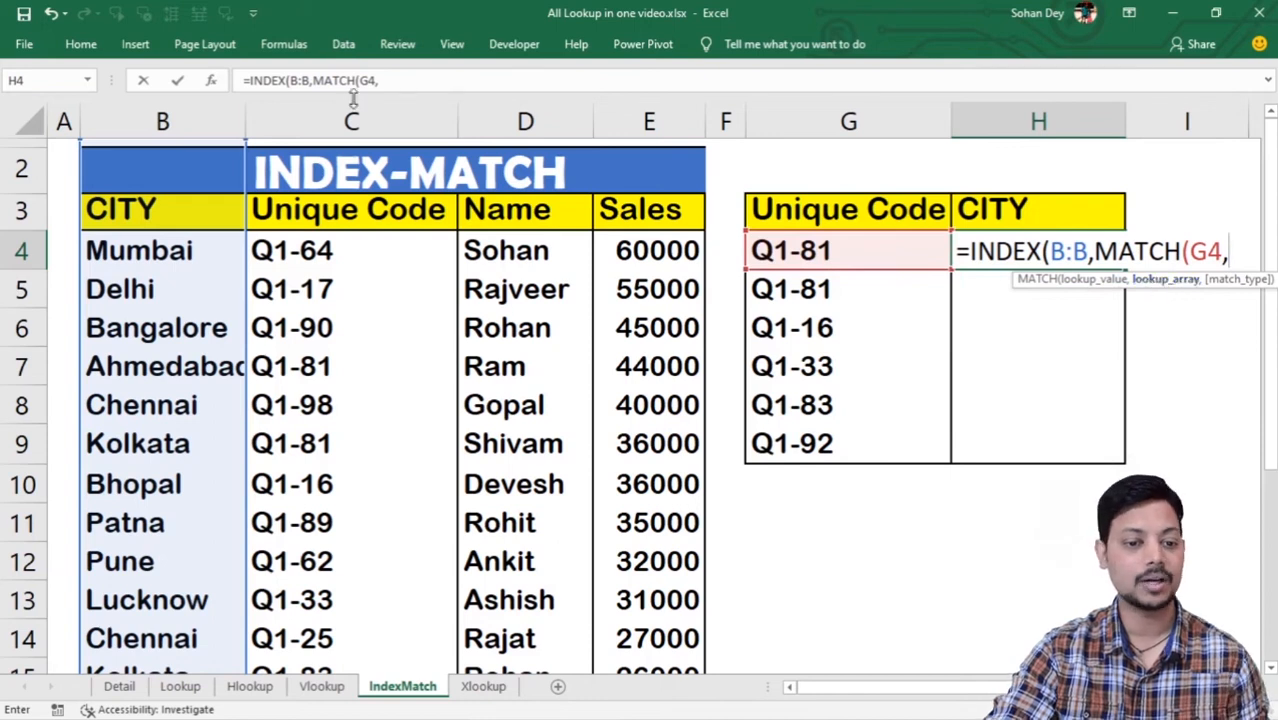
pyautogui.click(366, 120)
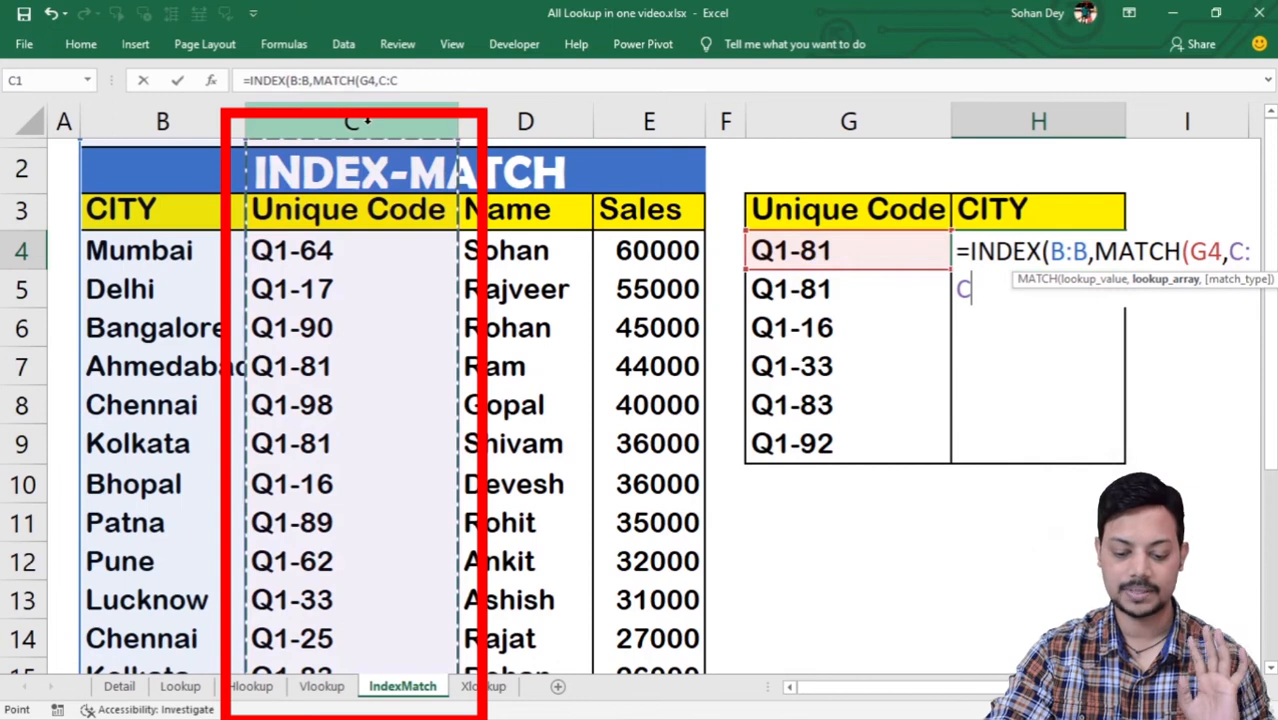
pyautogui.write(',')
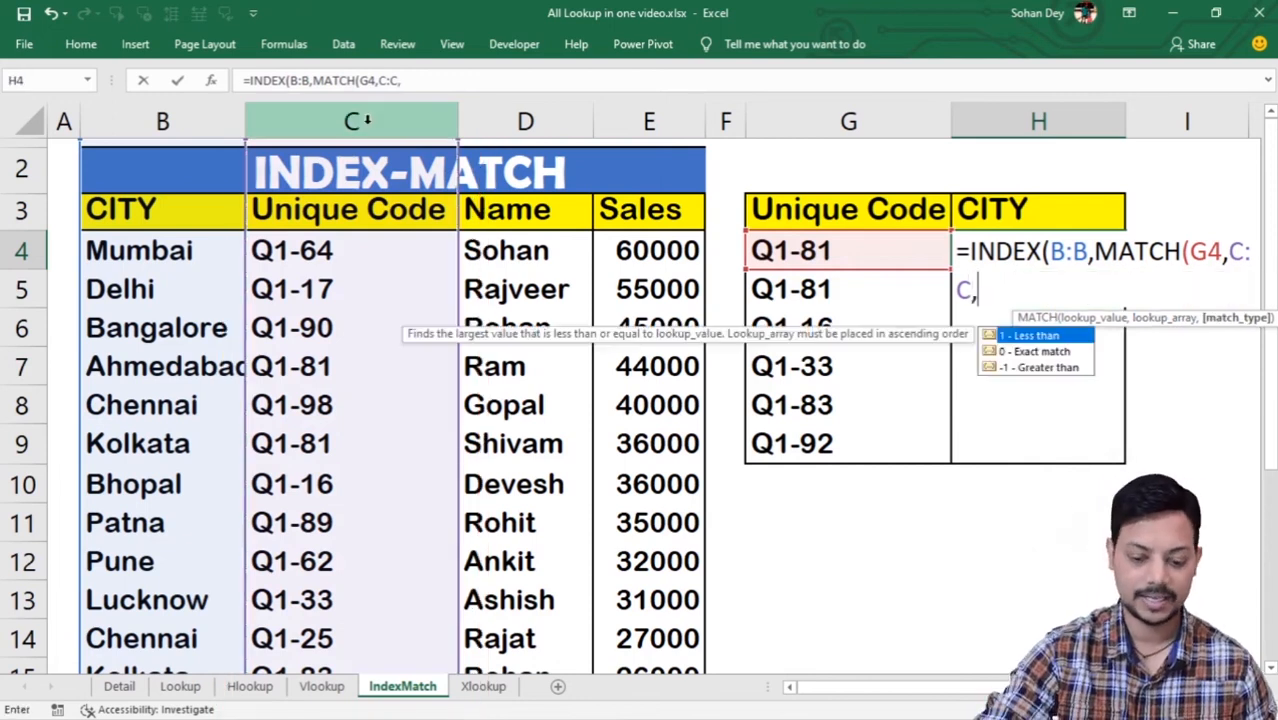
pyautogui.write('0')
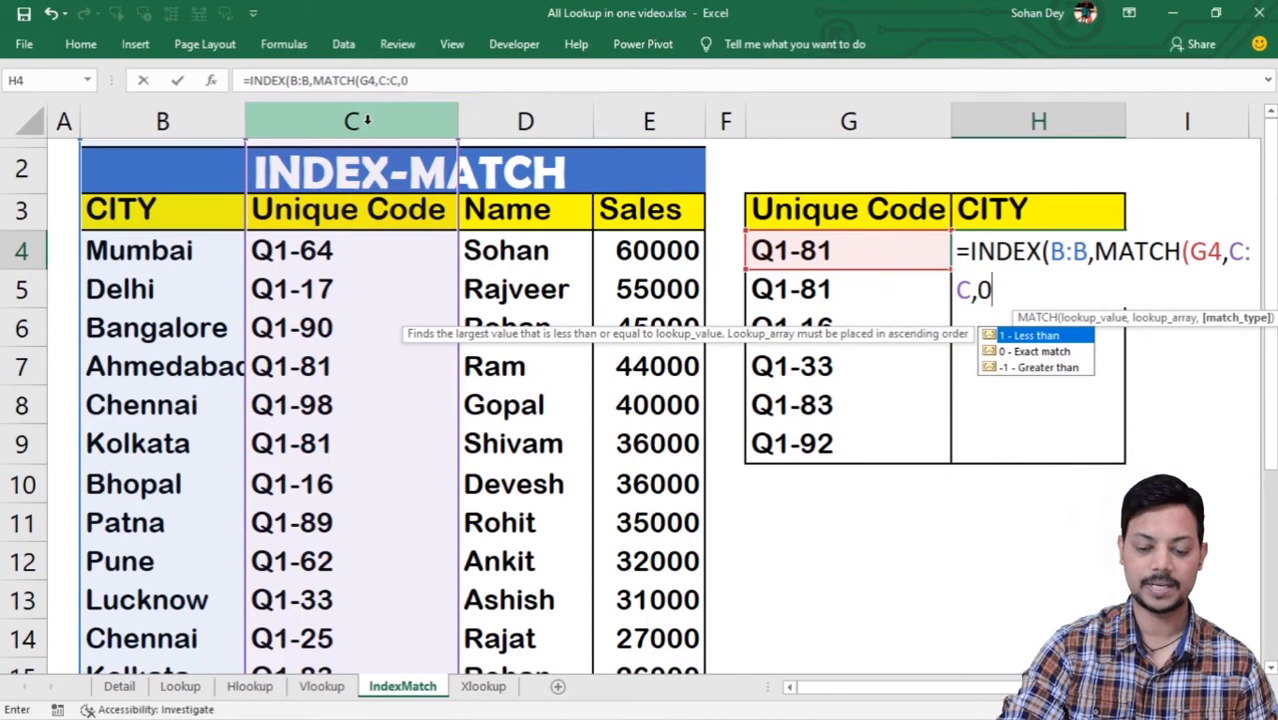
pyautogui.write(')')
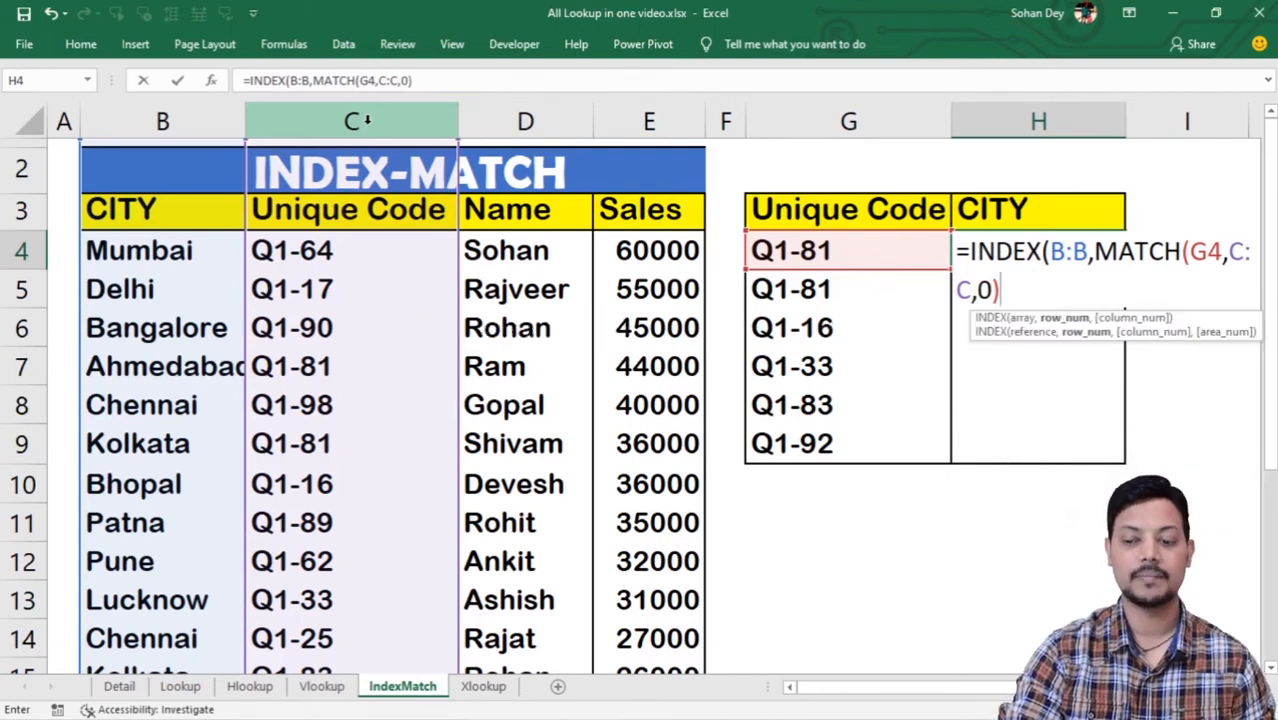
pyautogui.write(')')
pyautogui.press('Return')
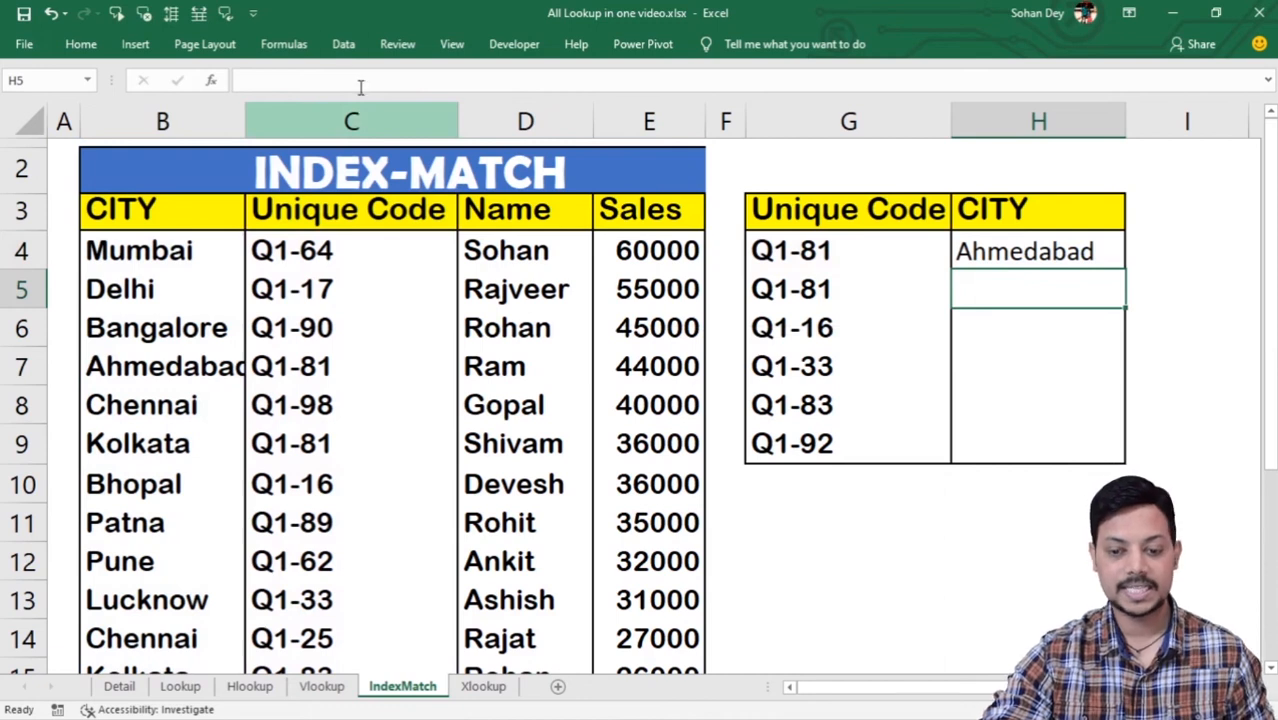
# Step: Check the city returned for code Q1-81 against the matching row in the Unique Code column
pyautogui.click(827, 250)
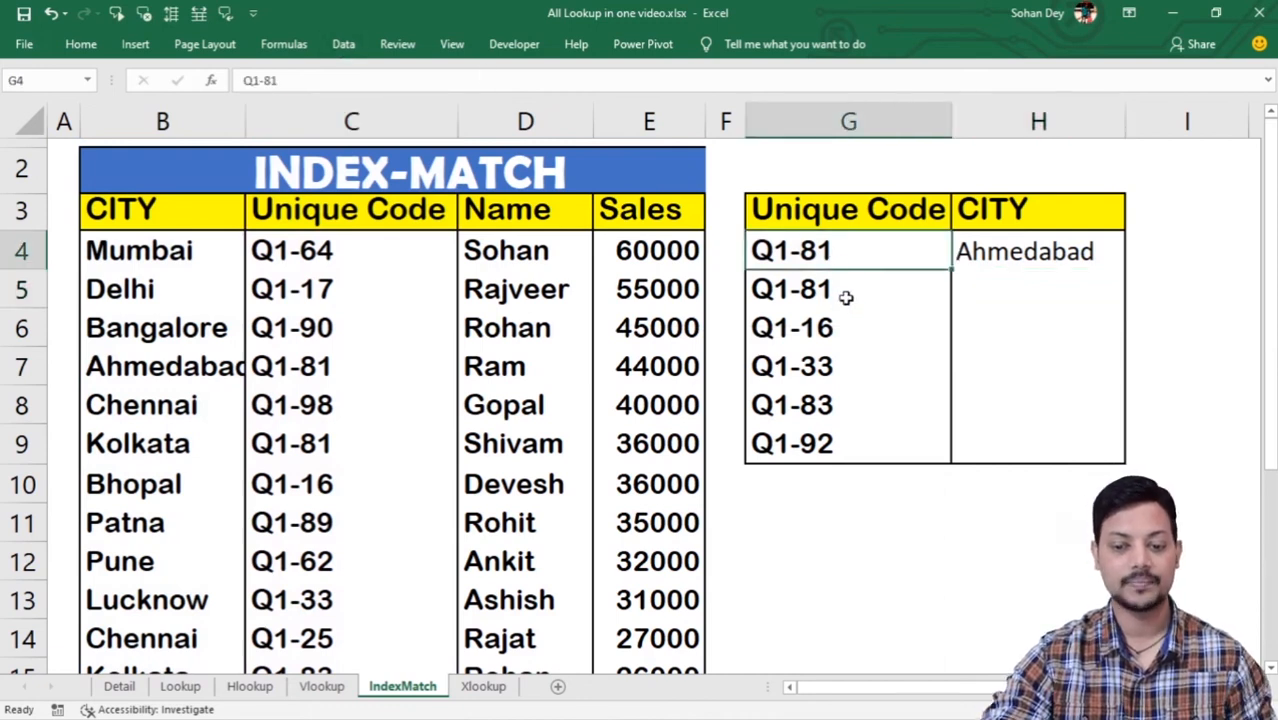
pyautogui.click(845, 296)
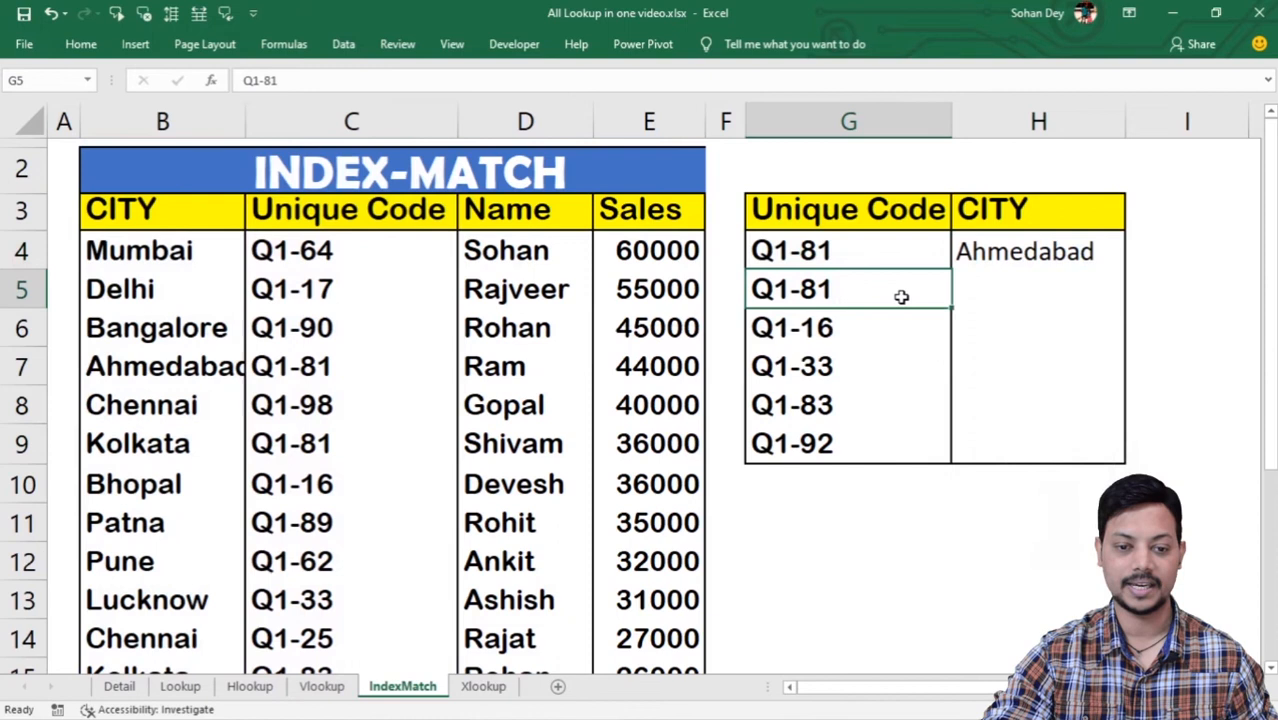
pyautogui.click(1060, 252)
pyautogui.click(365, 367)
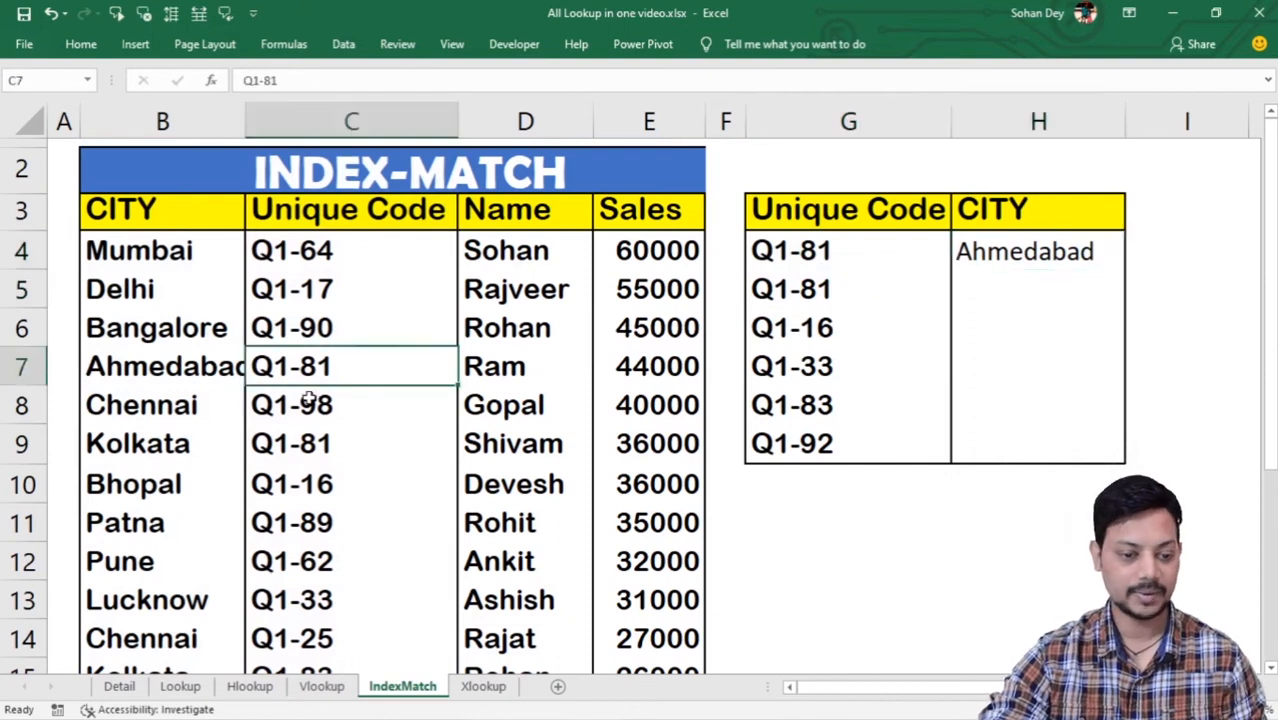
pyautogui.click(238, 400)
pyautogui.click(328, 366)
# Step: Copy the H4 city formula to H5:H9 with Paste Special set to Formulas, and check the formulas in H7 and H5
pyautogui.click(1045, 256)
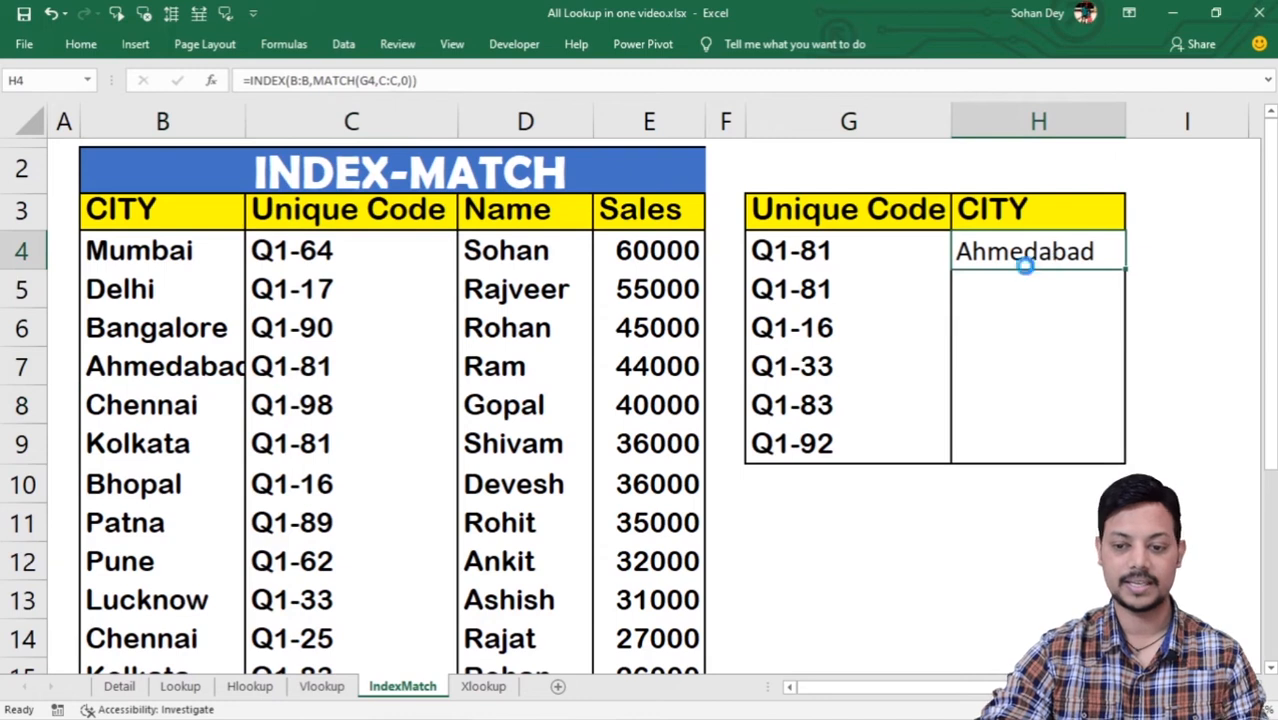
pyautogui.hotkey('ctrl', 'c')
pyautogui.moveTo(1038, 285); pyautogui.dragTo(1053, 448)
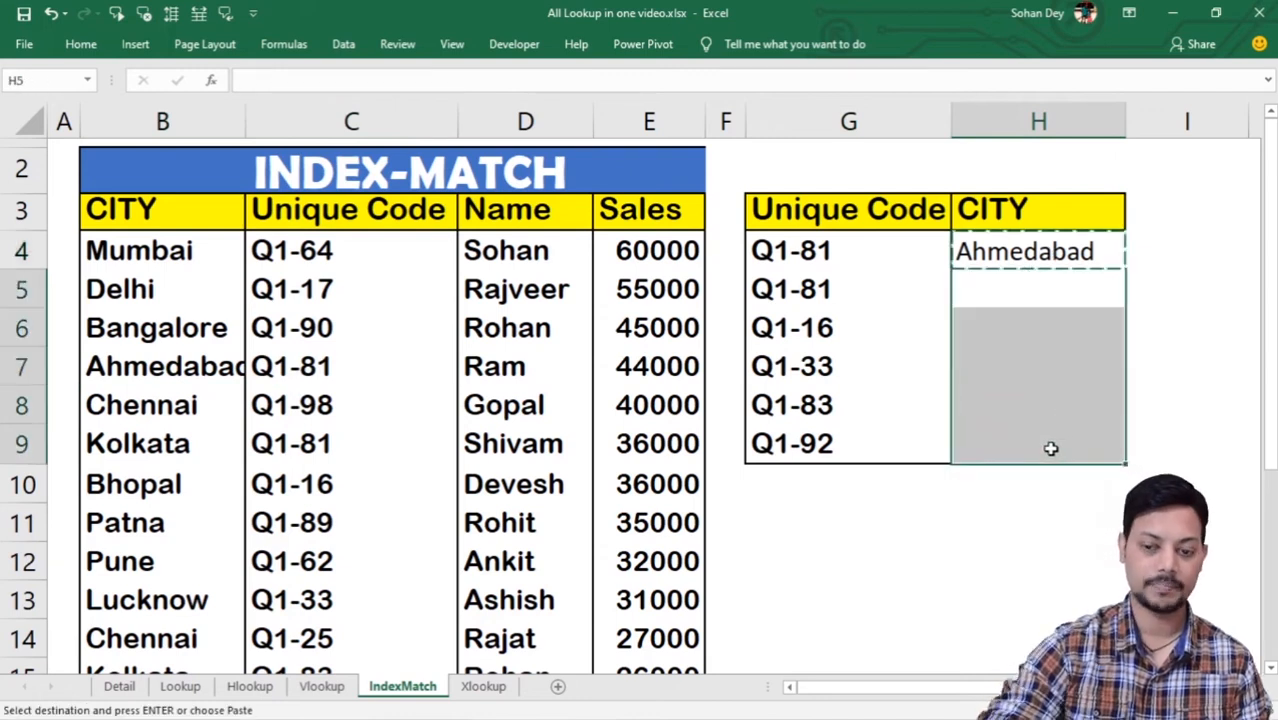
pyautogui.hotkey('ctrl', 'alt', 'v')
pyautogui.press('v')
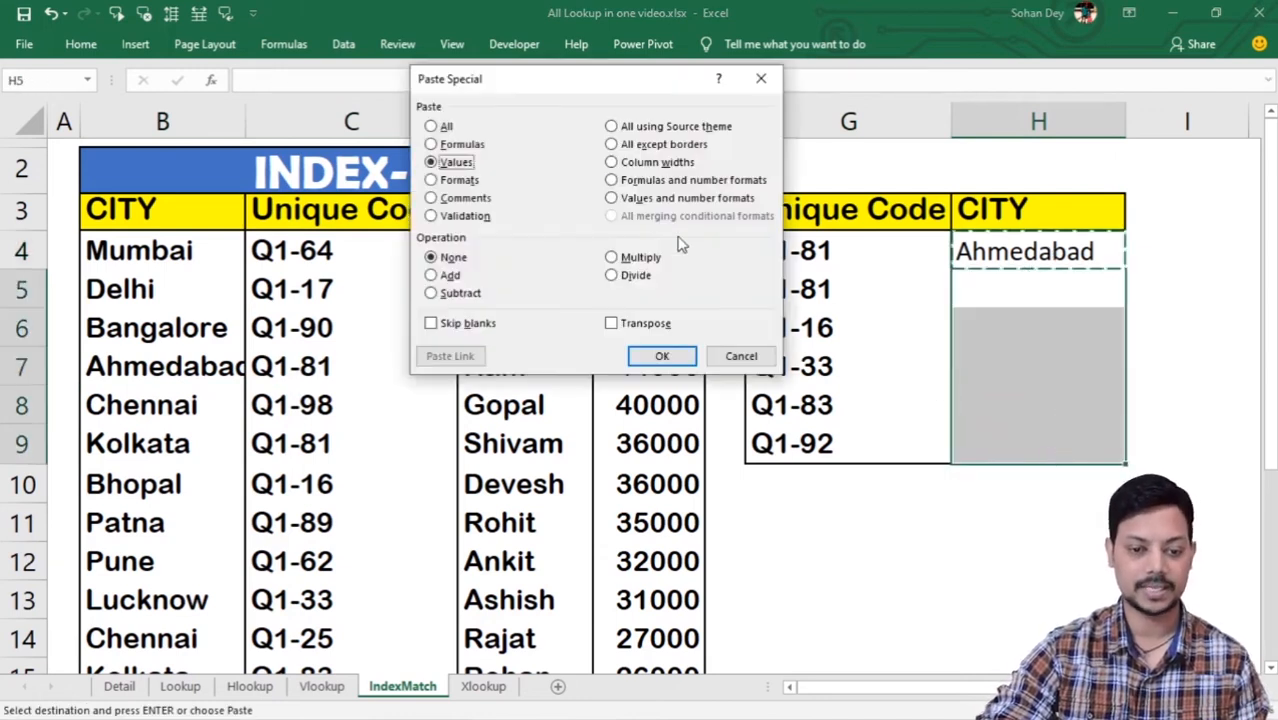
pyautogui.click(462, 144)
pyautogui.click(662, 356)
pyautogui.click(1102, 375)
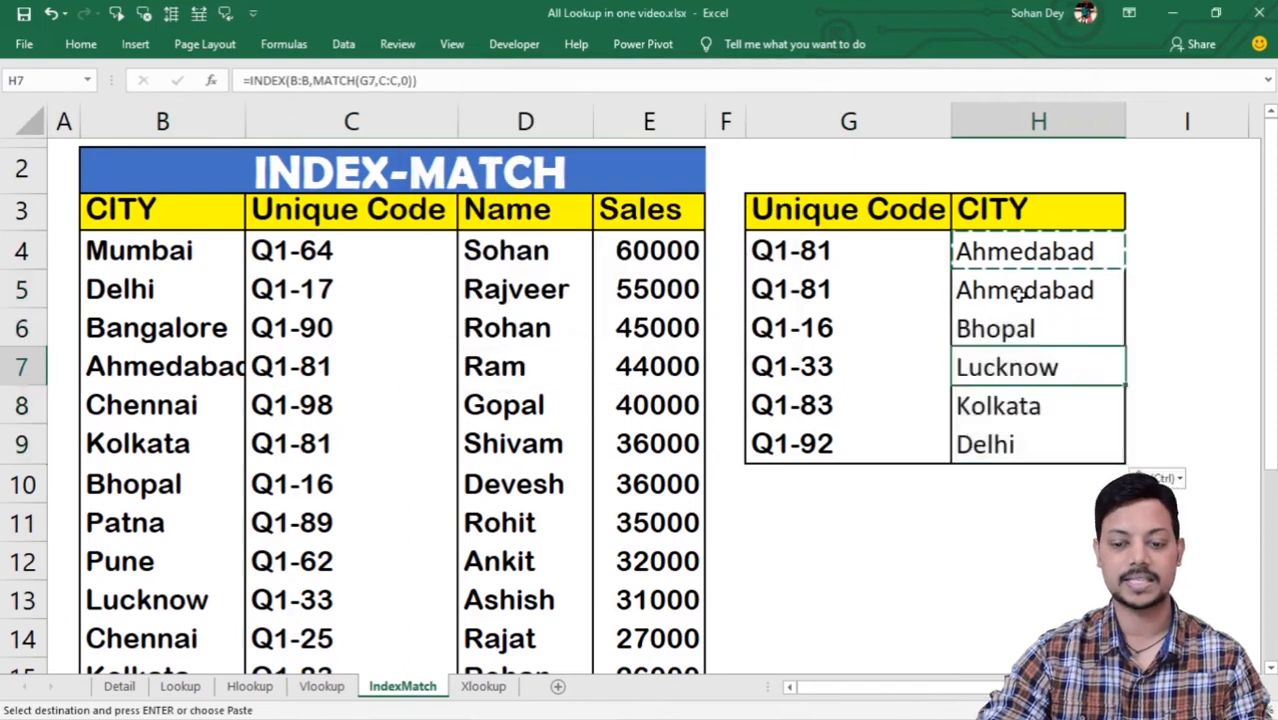
pyautogui.click(1019, 296)
pyautogui.press('Escape')
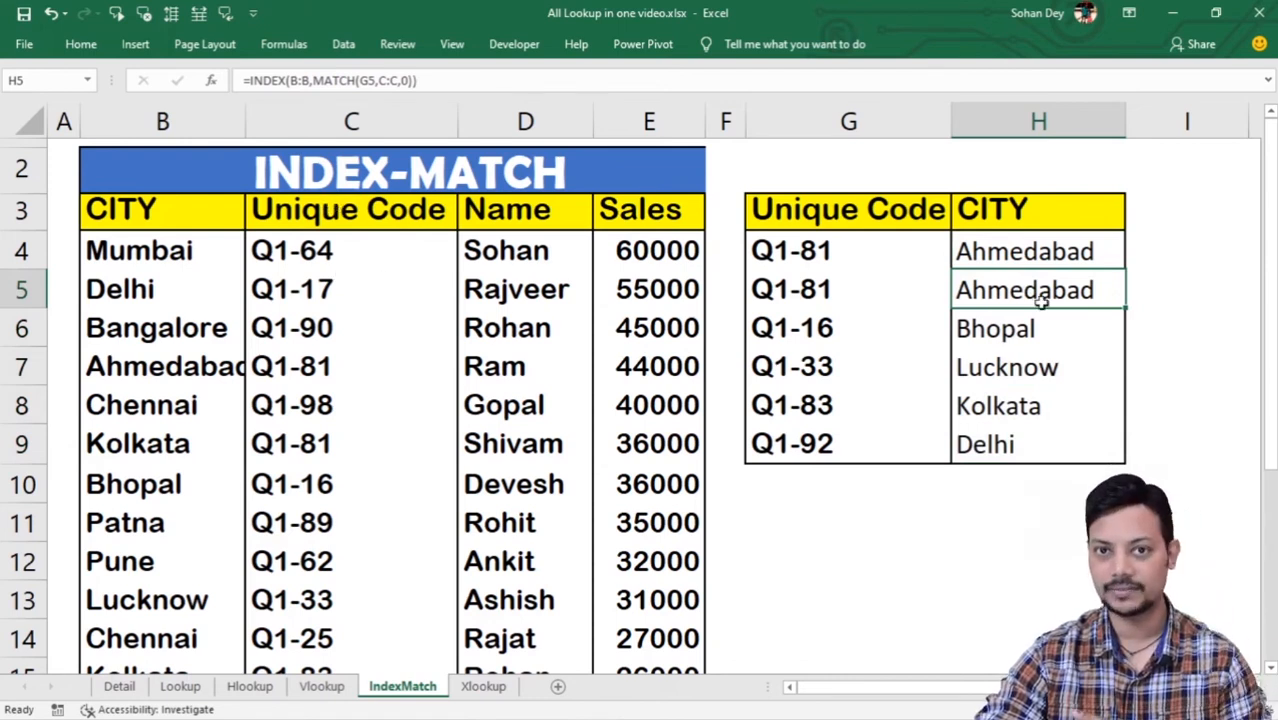
# Step: Clear the city formulas from H4:H9 and enter =INDEX(E:E,MATCH(G4,C:C,0)) in H4 to return the Sales figure instead
pyautogui.moveTo(1052, 246); pyautogui.dragTo(1054, 433)
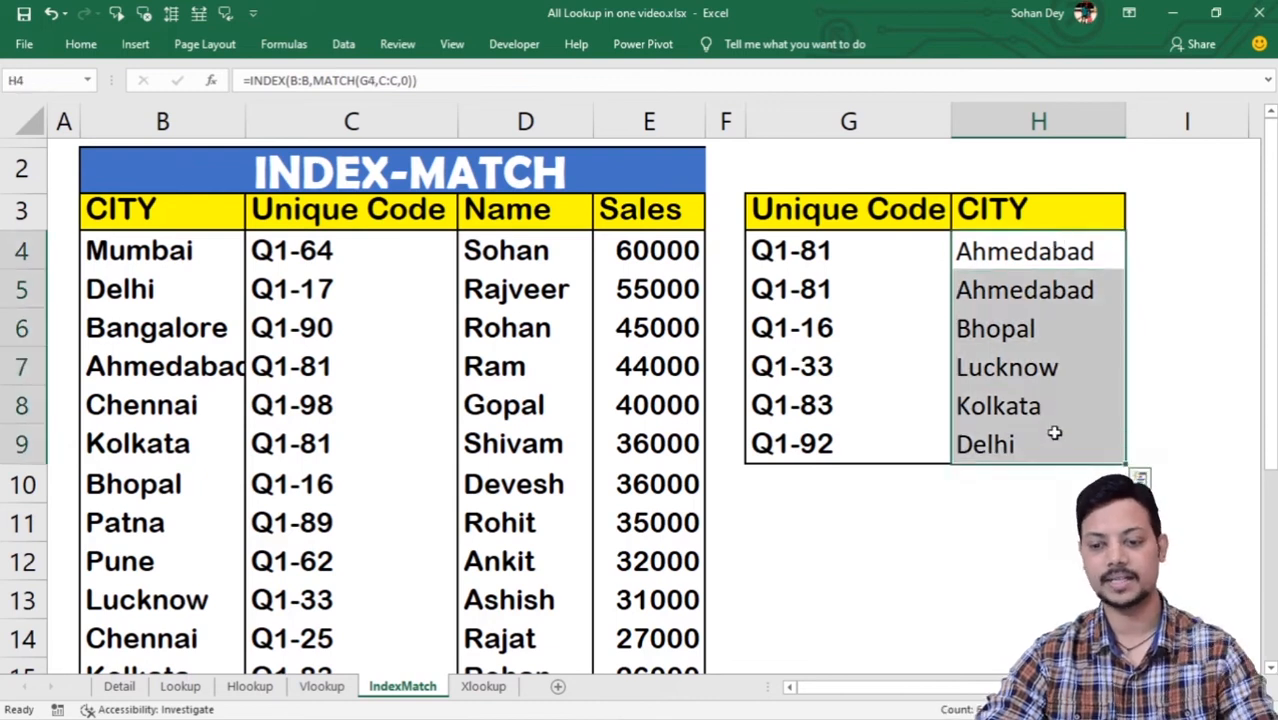
pyautogui.press('Delete')
pyautogui.click(1017, 251)
pyautogui.write('=ind')
pyautogui.press('Tab')
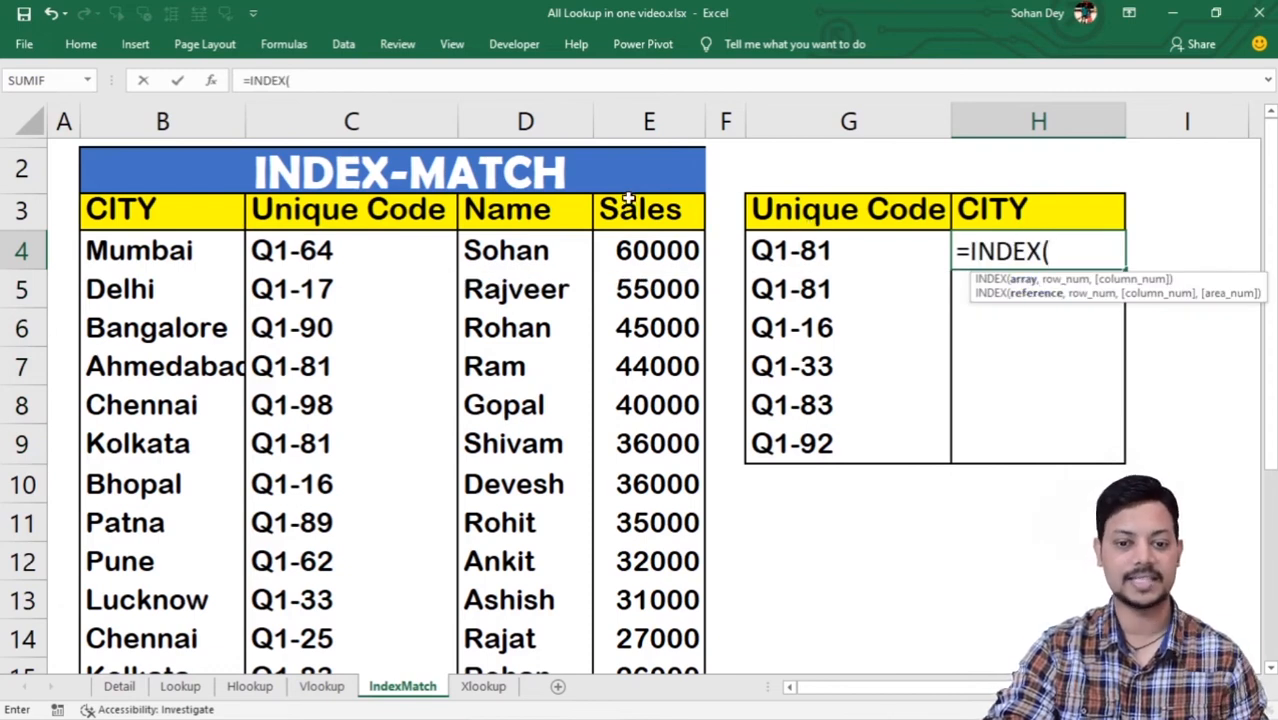
pyautogui.click(650, 110)
pyautogui.write(',')
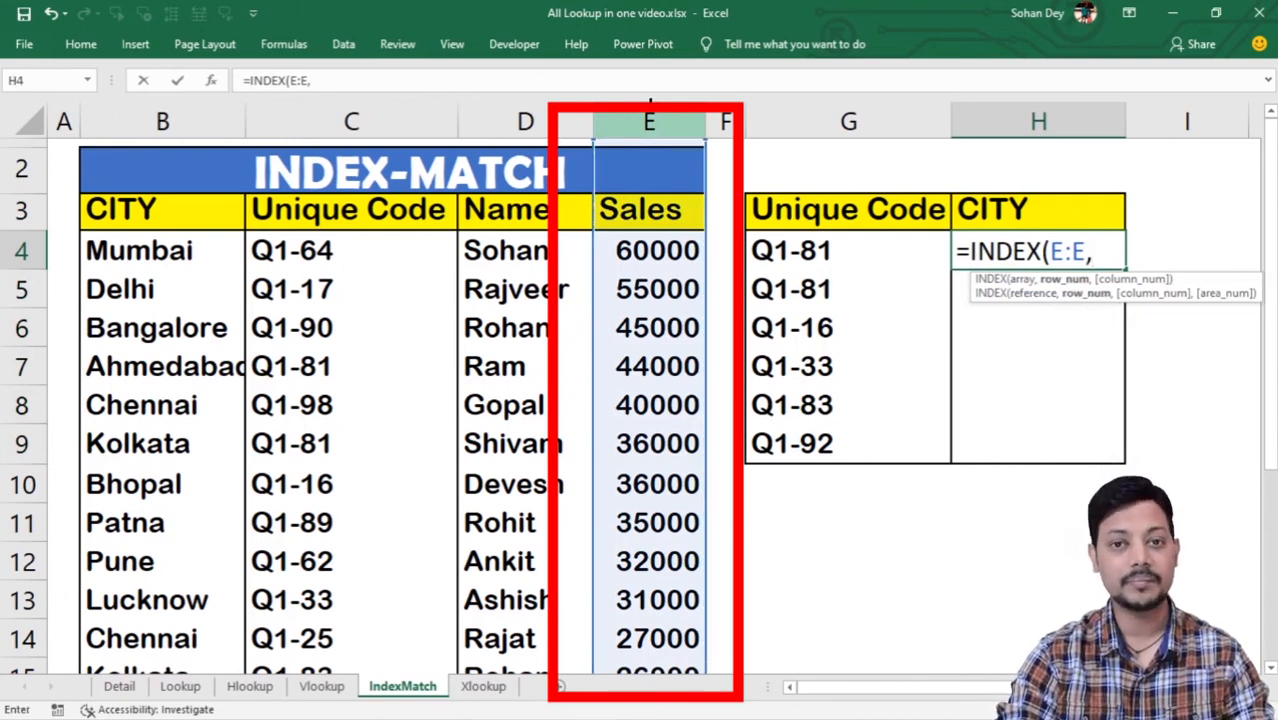
pyautogui.write('mat')
pyautogui.press('Tab')
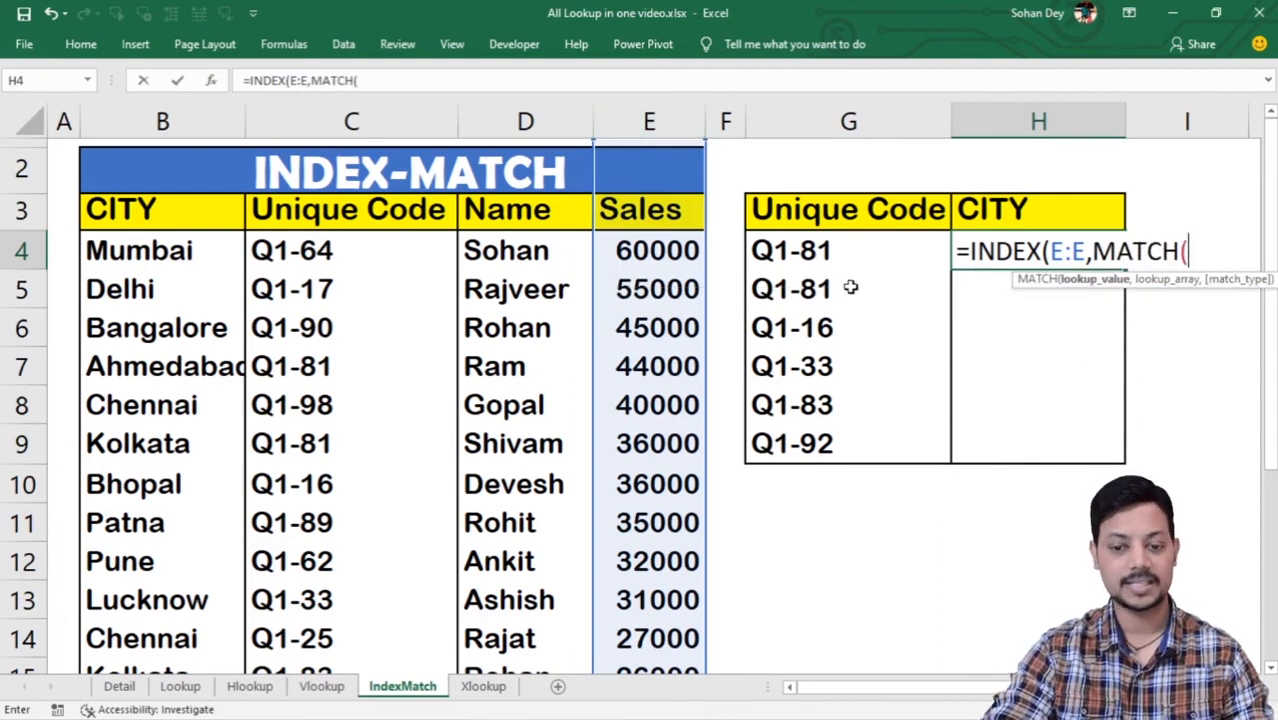
pyautogui.click(795, 255)
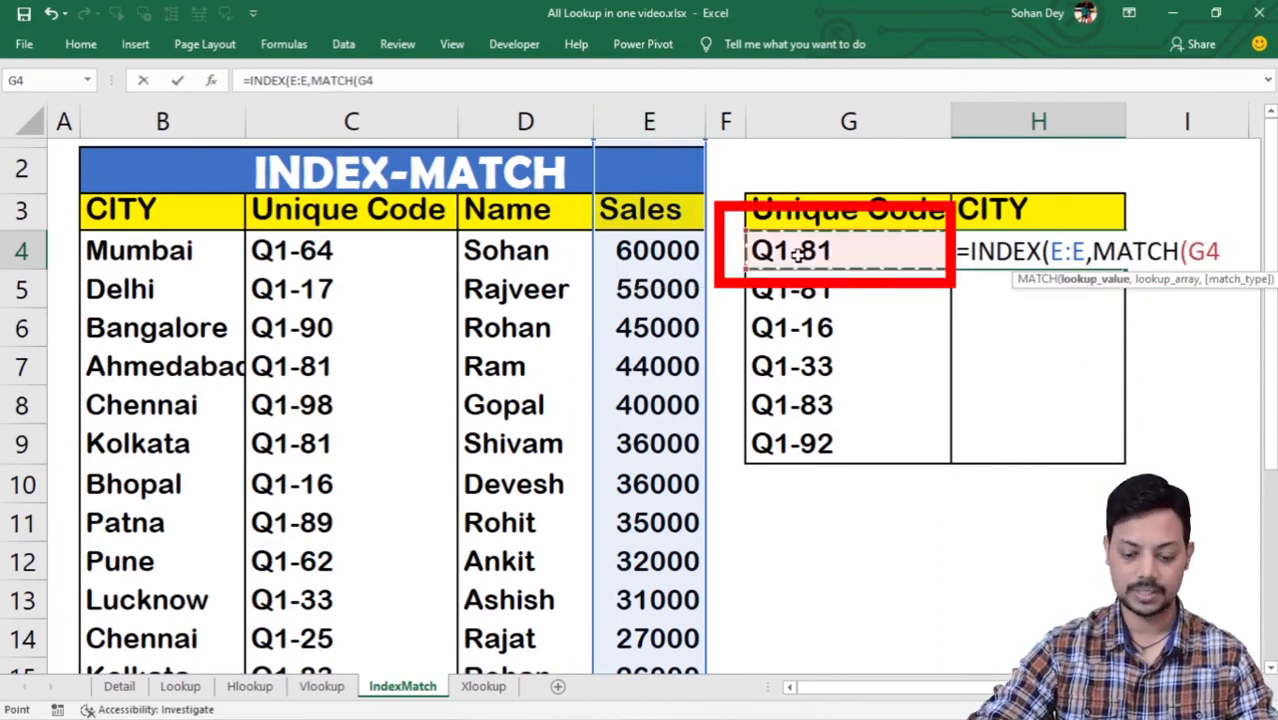
pyautogui.write(',')
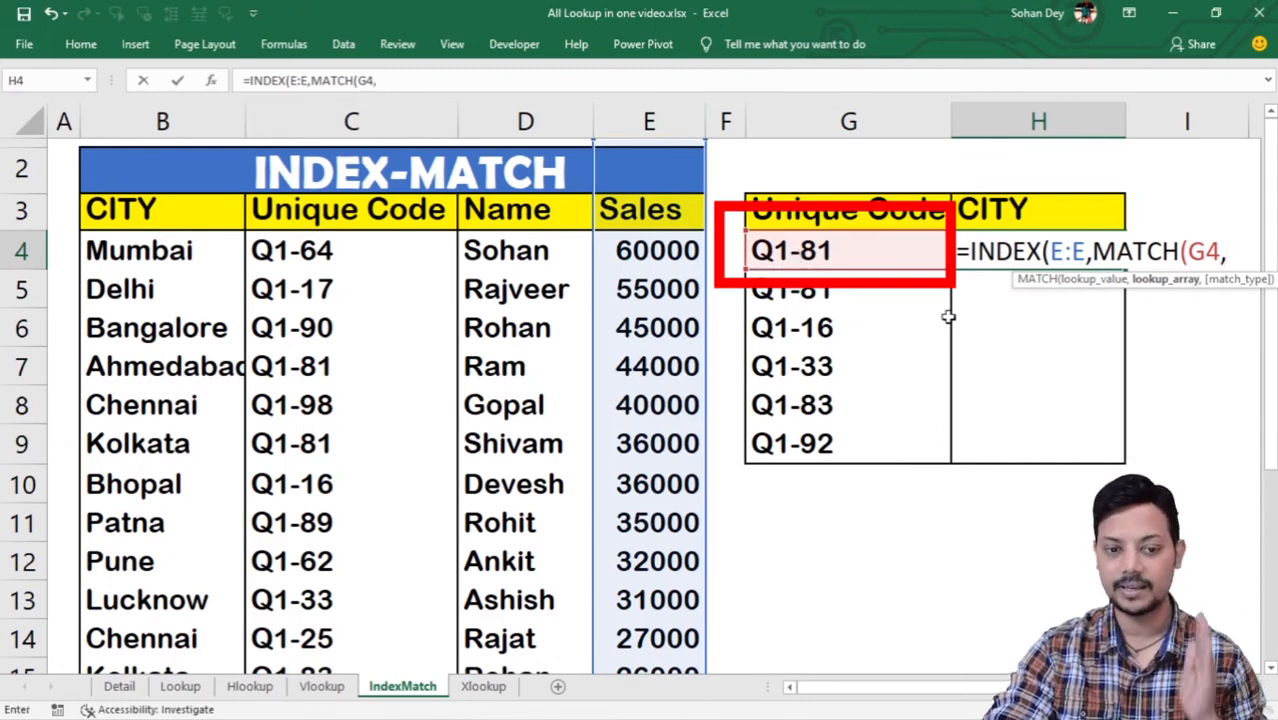
pyautogui.click(351, 121)
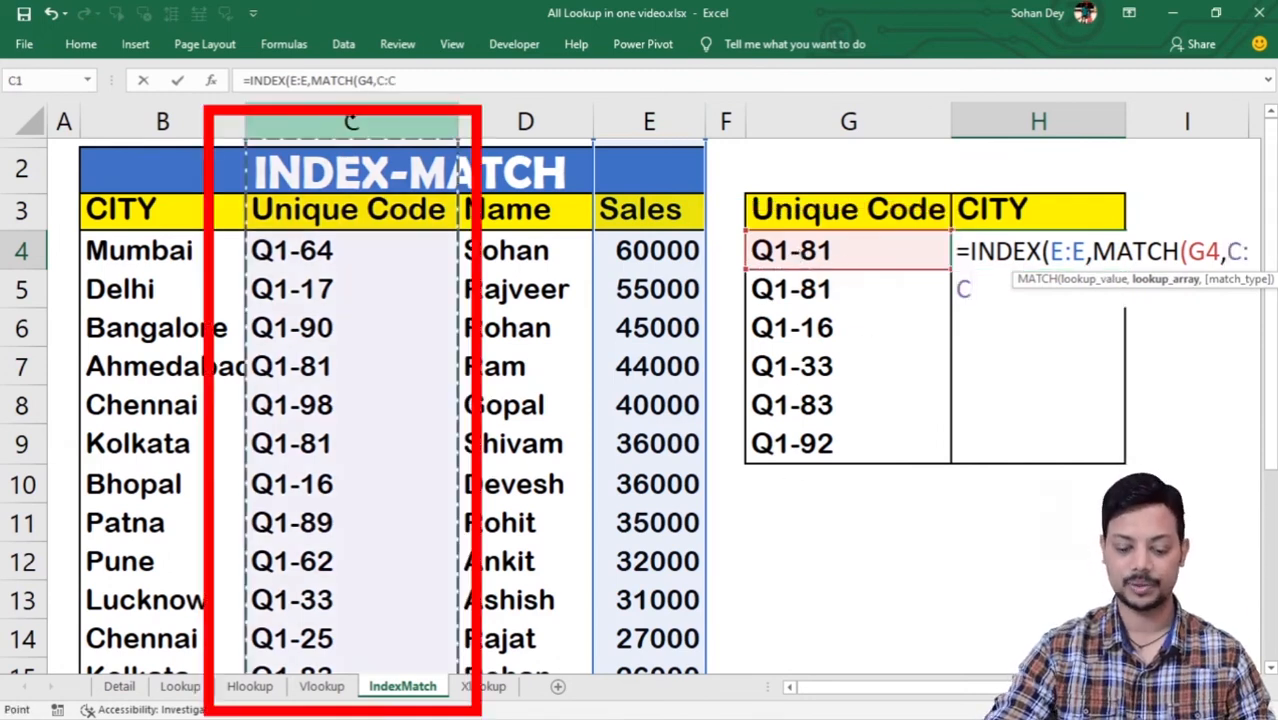
pyautogui.write(',0')
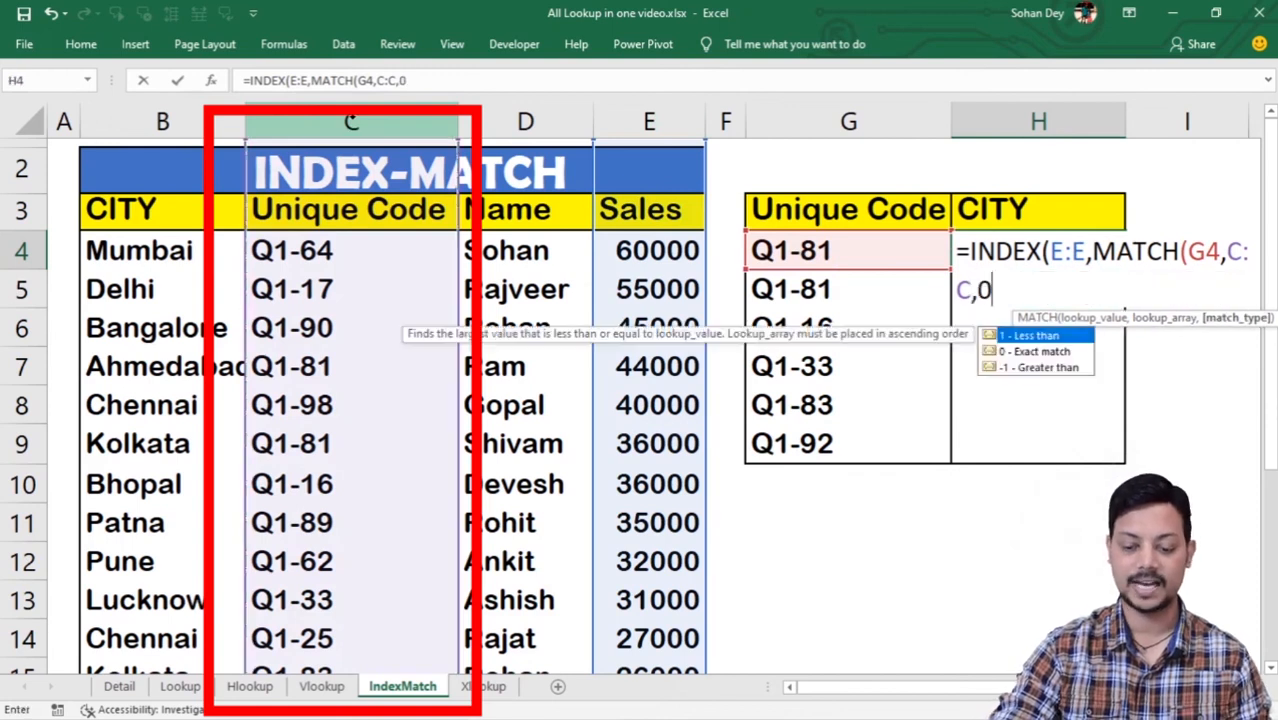
pyautogui.write('))')
pyautogui.press('Return')
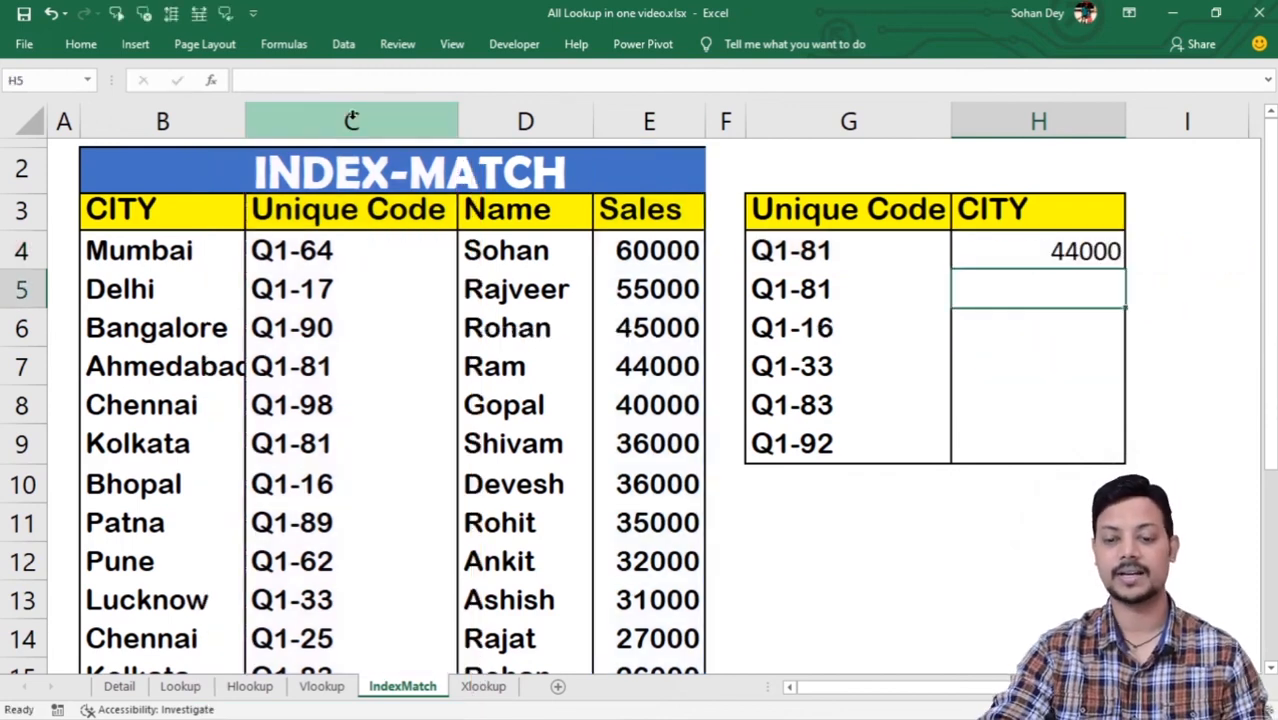
# Step: Copy the H4 sales formula down to H5:H9 with Paste Special and check the formula in H6
pyautogui.click(1047, 251)
pyautogui.hotkey('ctrl', 'c')
pyautogui.moveTo(1110, 290); pyautogui.dragTo(1078, 451)
pyautogui.hotkey('ctrl', 'alt', 'v')
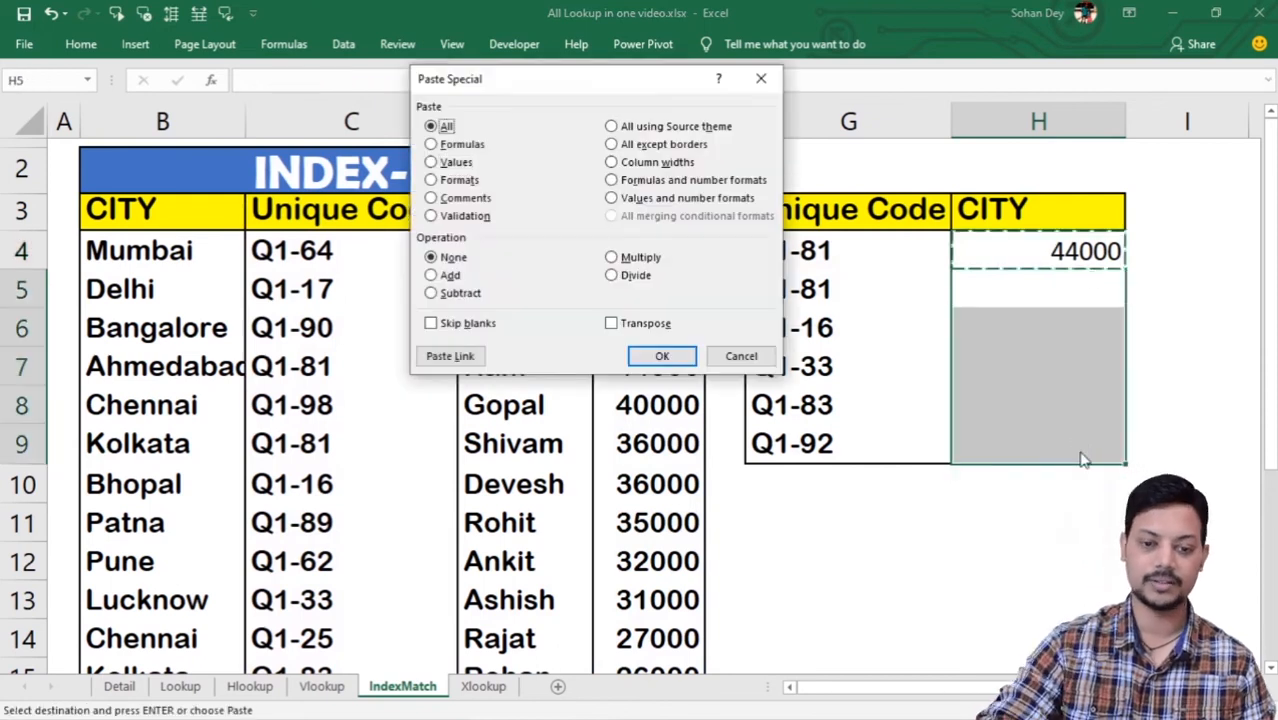
pyautogui.press('Return')
pyautogui.click(1096, 314)
pyautogui.press('Escape')
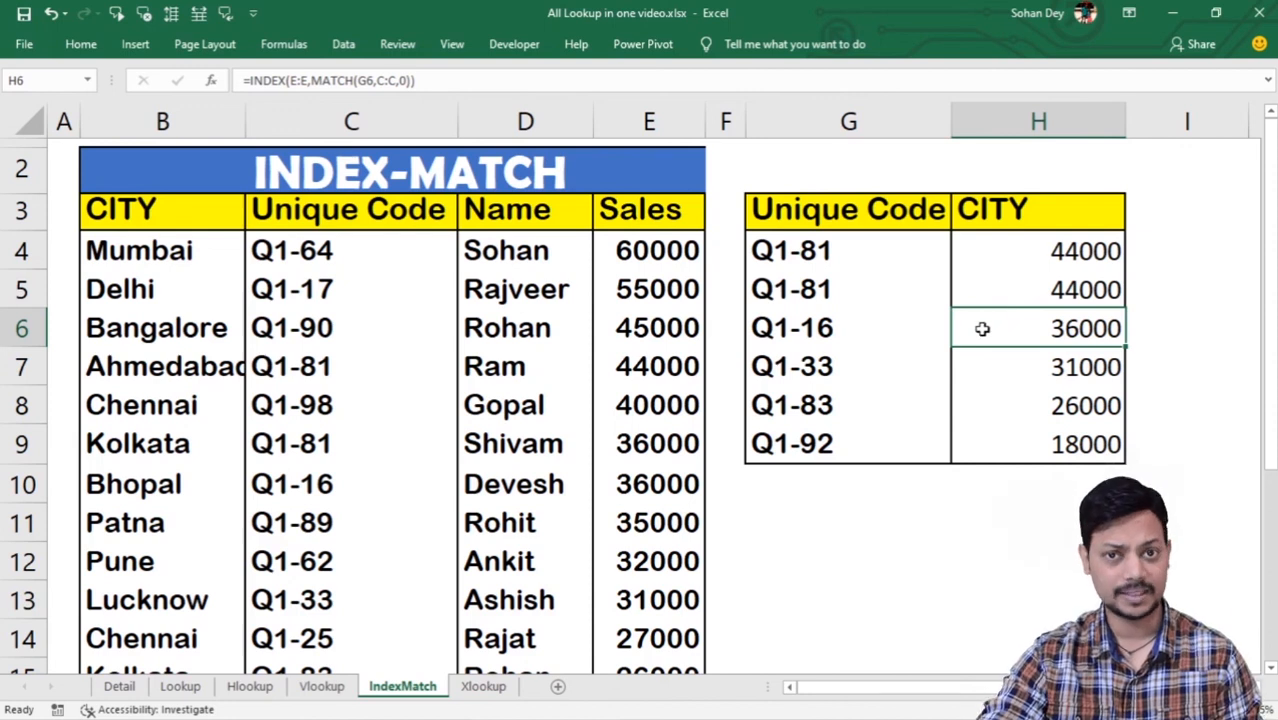
# Step: Open the Xlookup worksheet
pyautogui.click(481, 690)
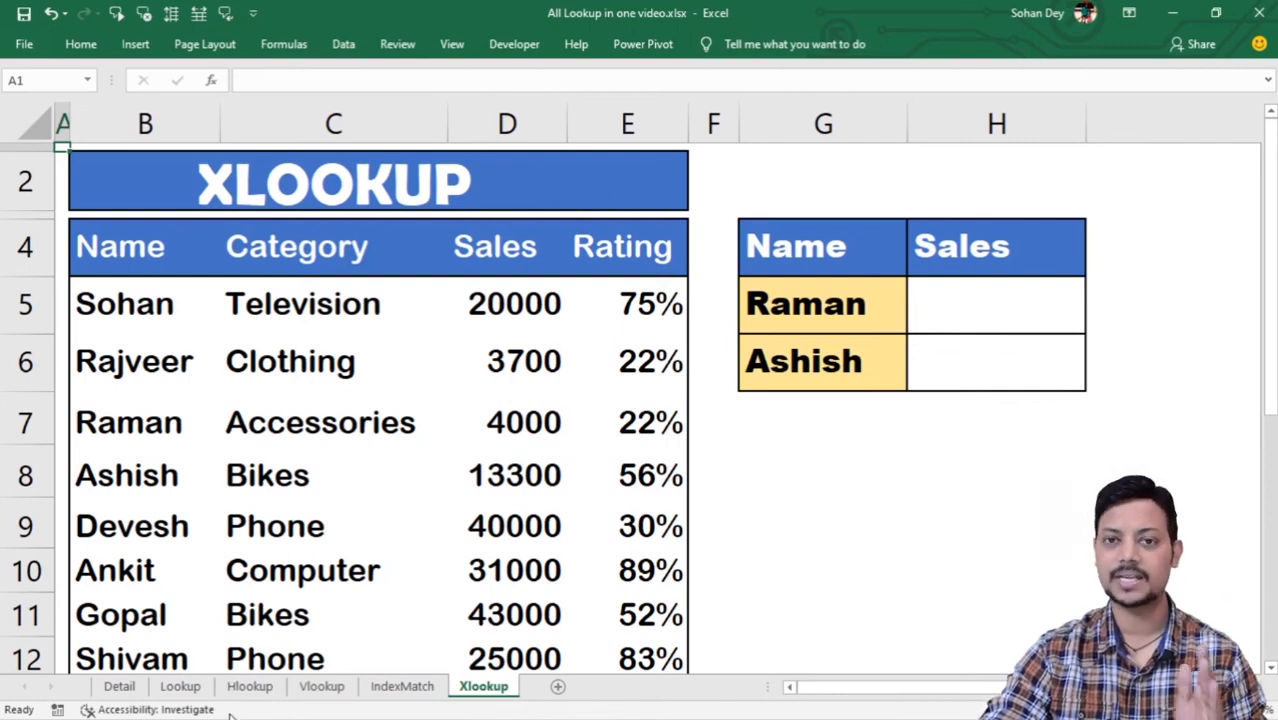
pyautogui.moveTo(229, 719)
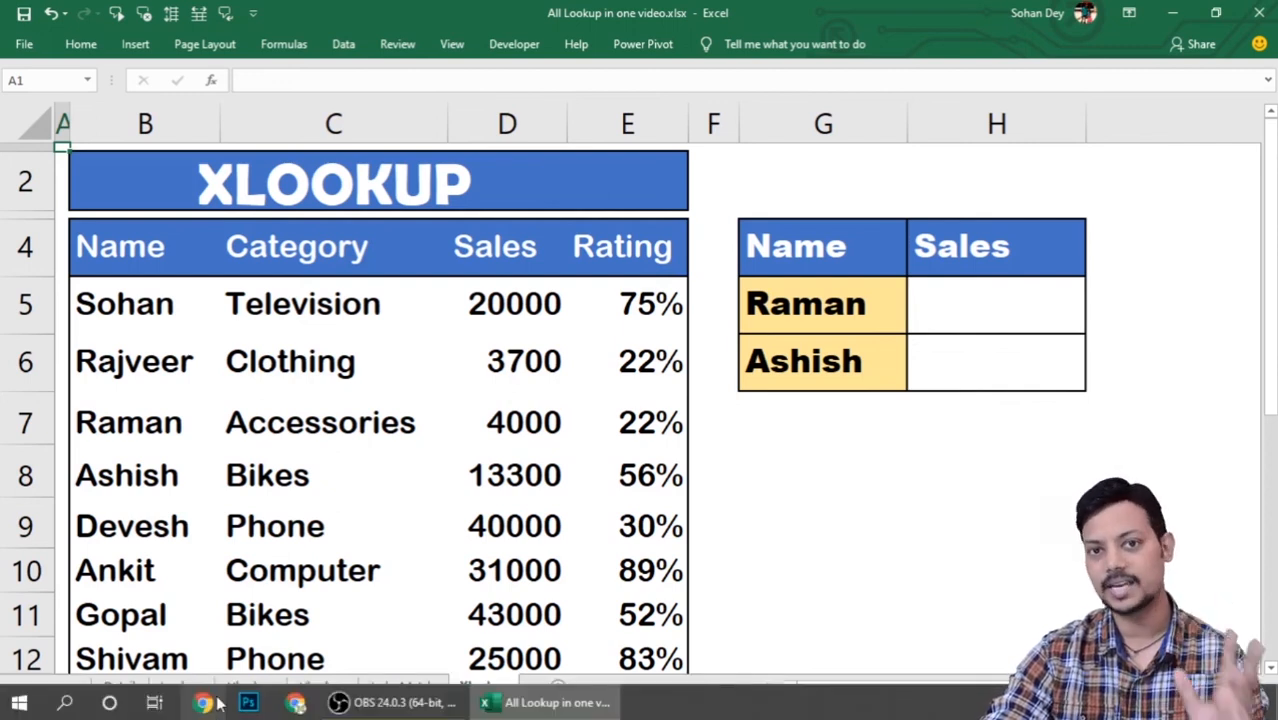